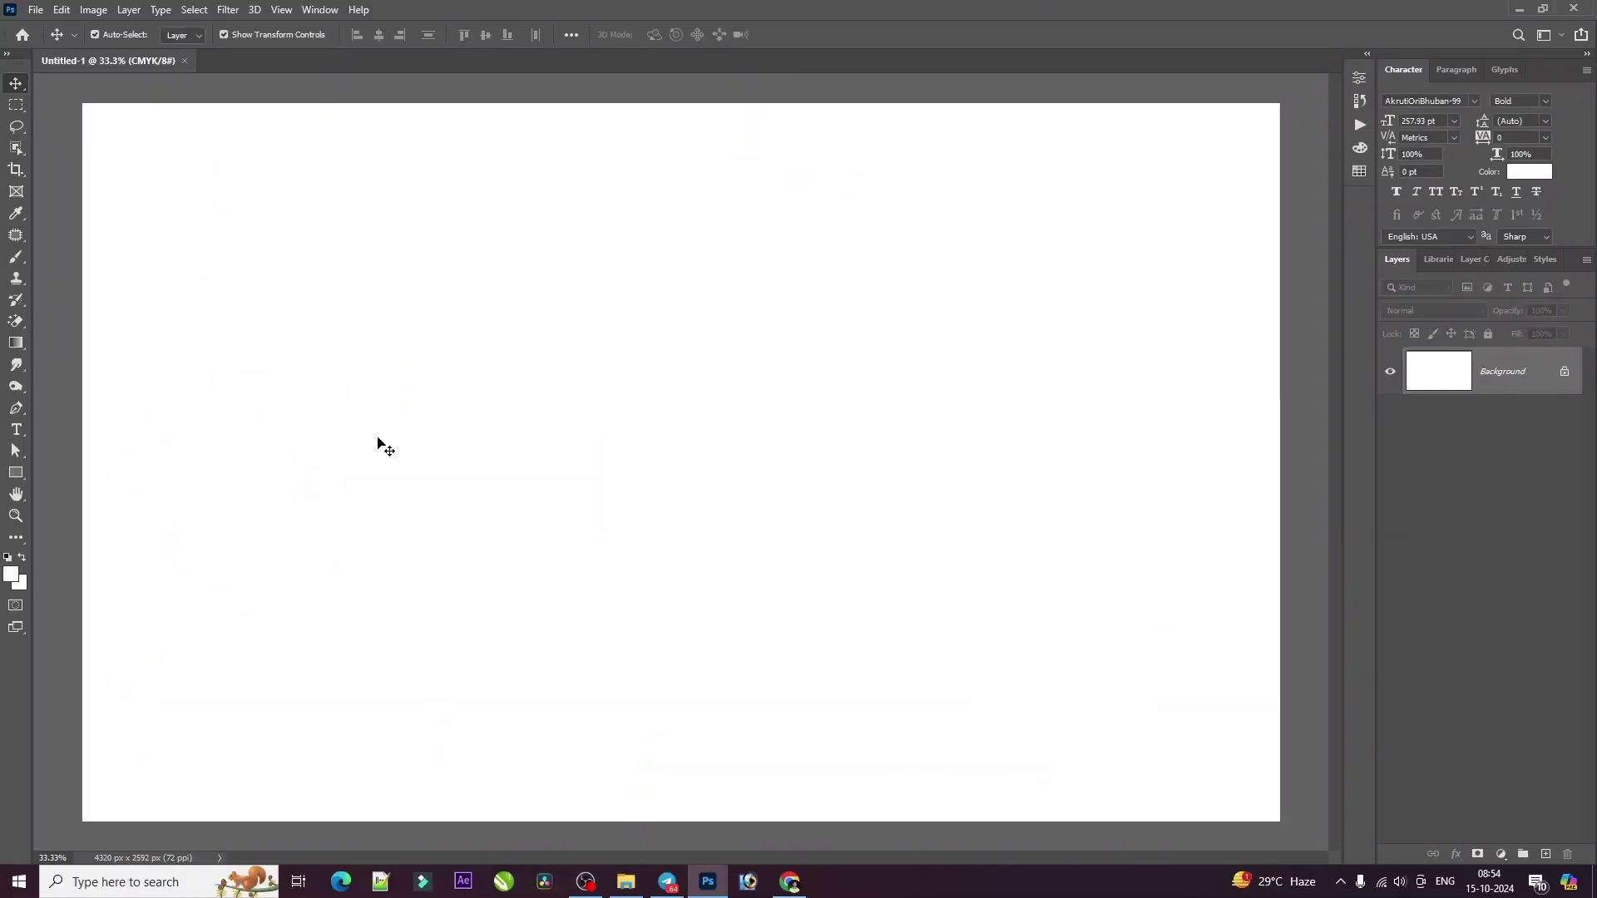
Open the seamless-abstract pattern JPG from the texture & pattern folder
{"action": "key", "text": "ctrl+o"}
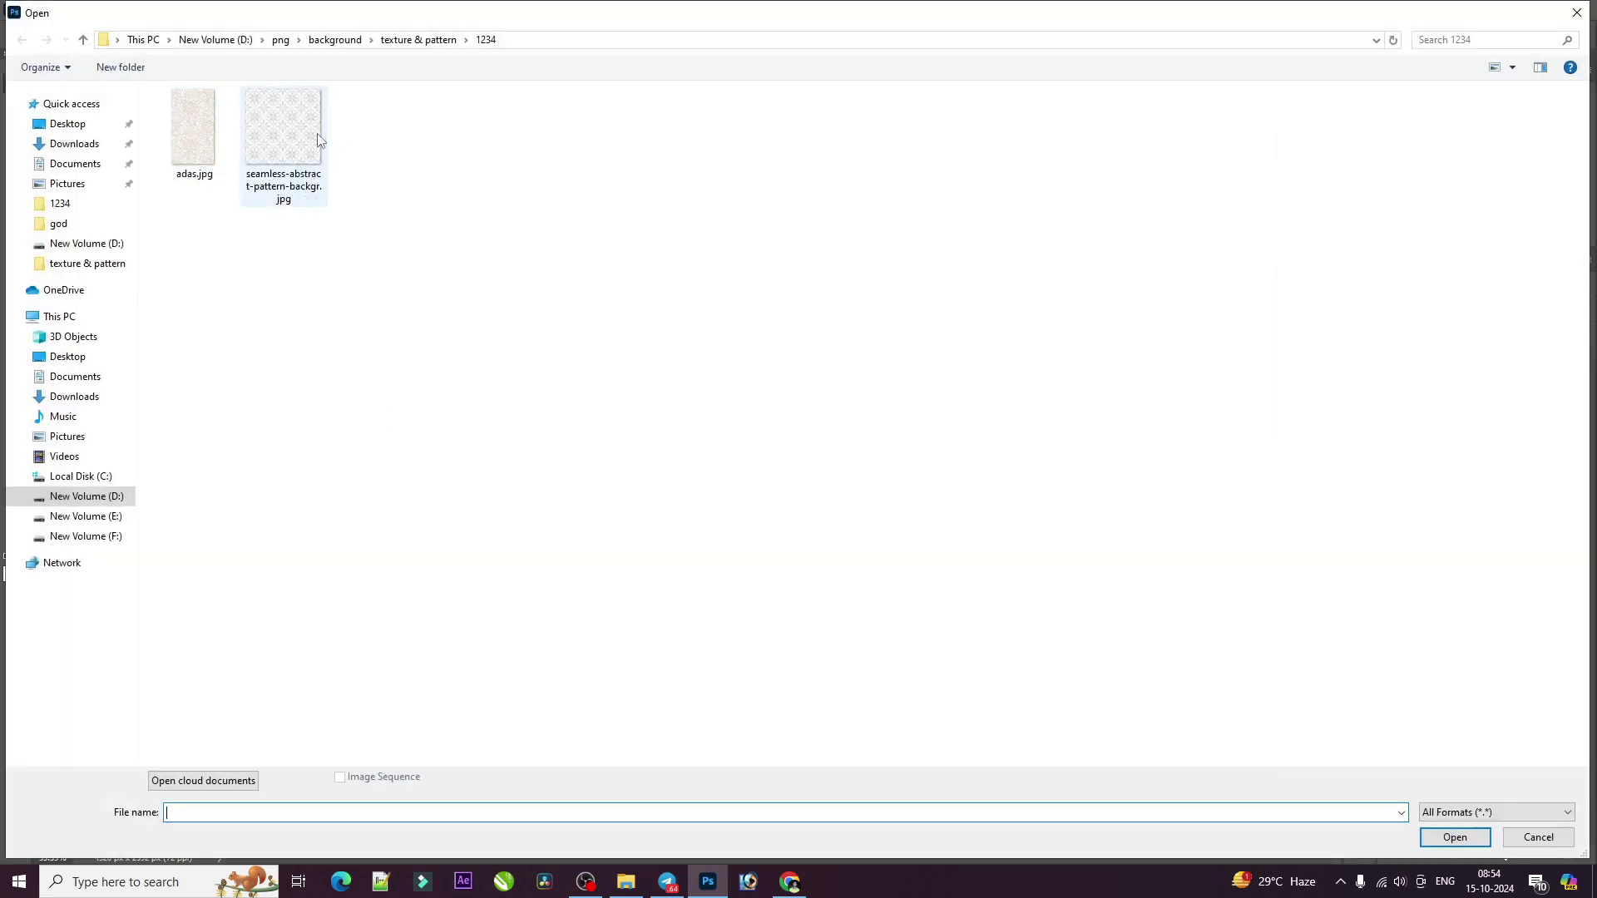
{"action": "mouse_move", "coordinate": [283, 128]}
{"action": "double_click", "coordinate": [288, 139]}
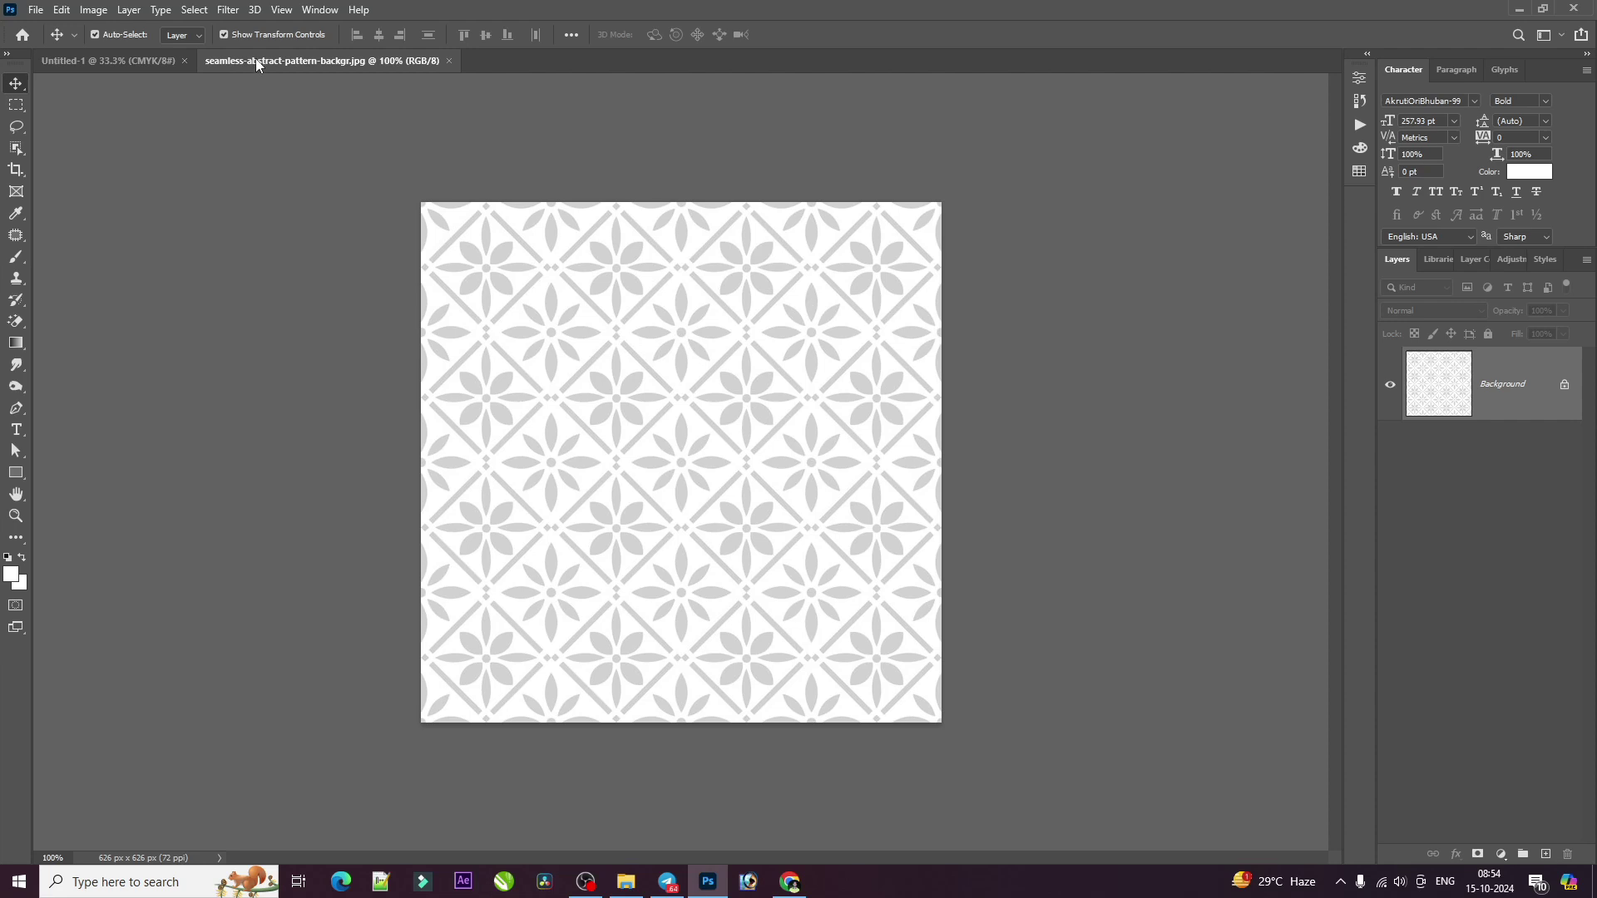
Move the floral pattern into Untitled-1 as a layer, close its source, and add a copy beside it
{"action": "left_click_drag", "start_coordinate": [256, 58], "coordinate": [807, 125]}
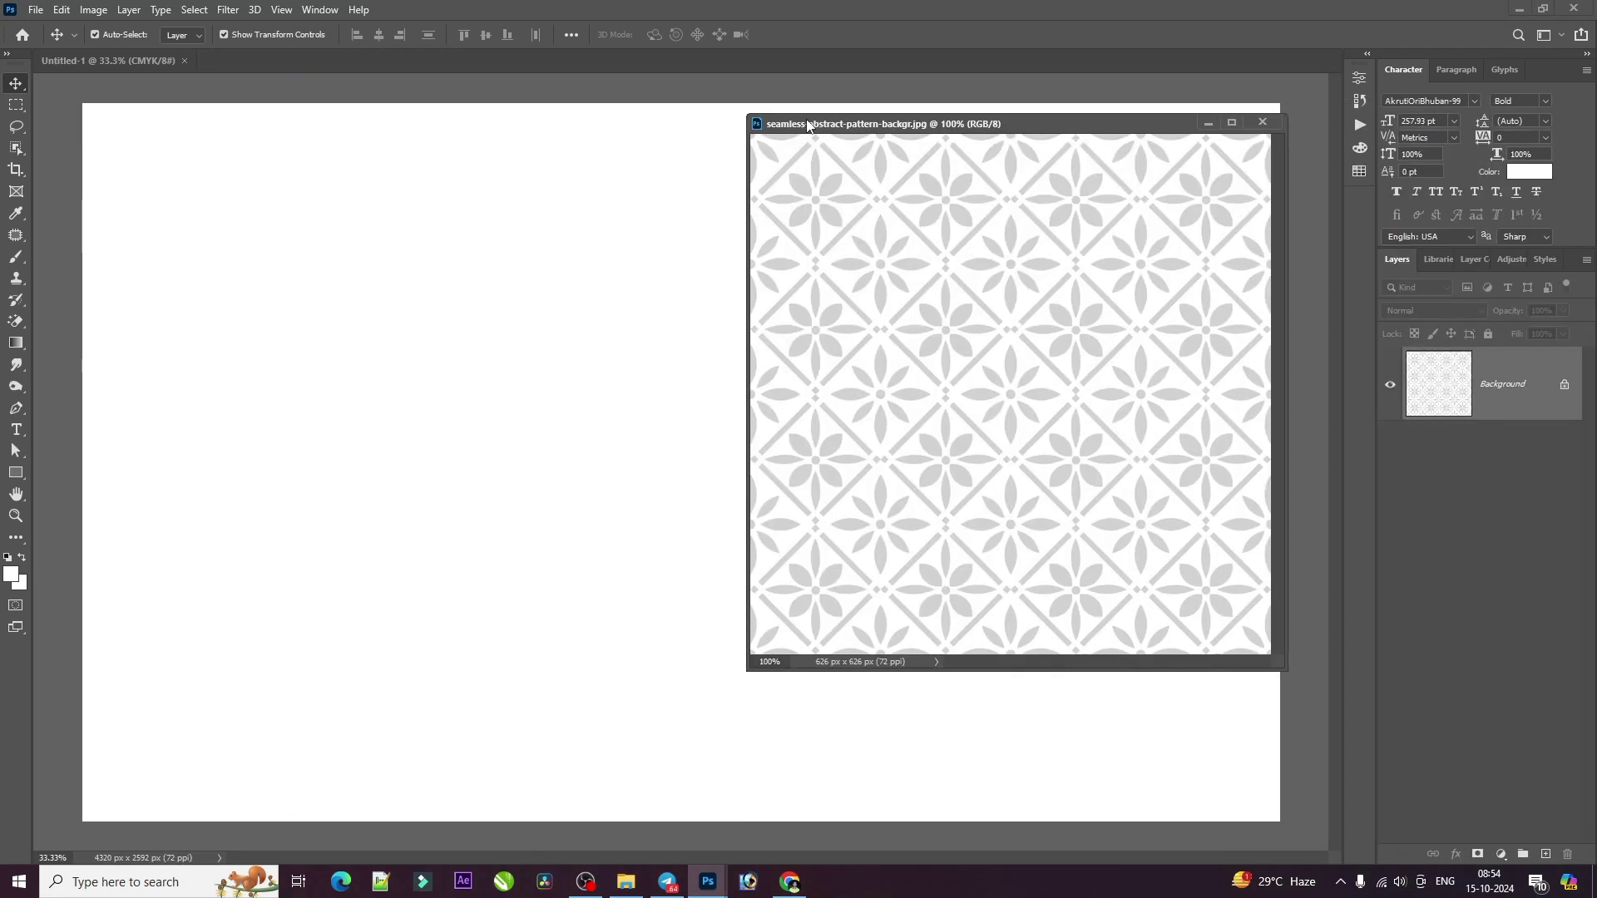
{"action": "left_click_drag", "start_coordinate": [956, 221], "coordinate": [915, 218]}
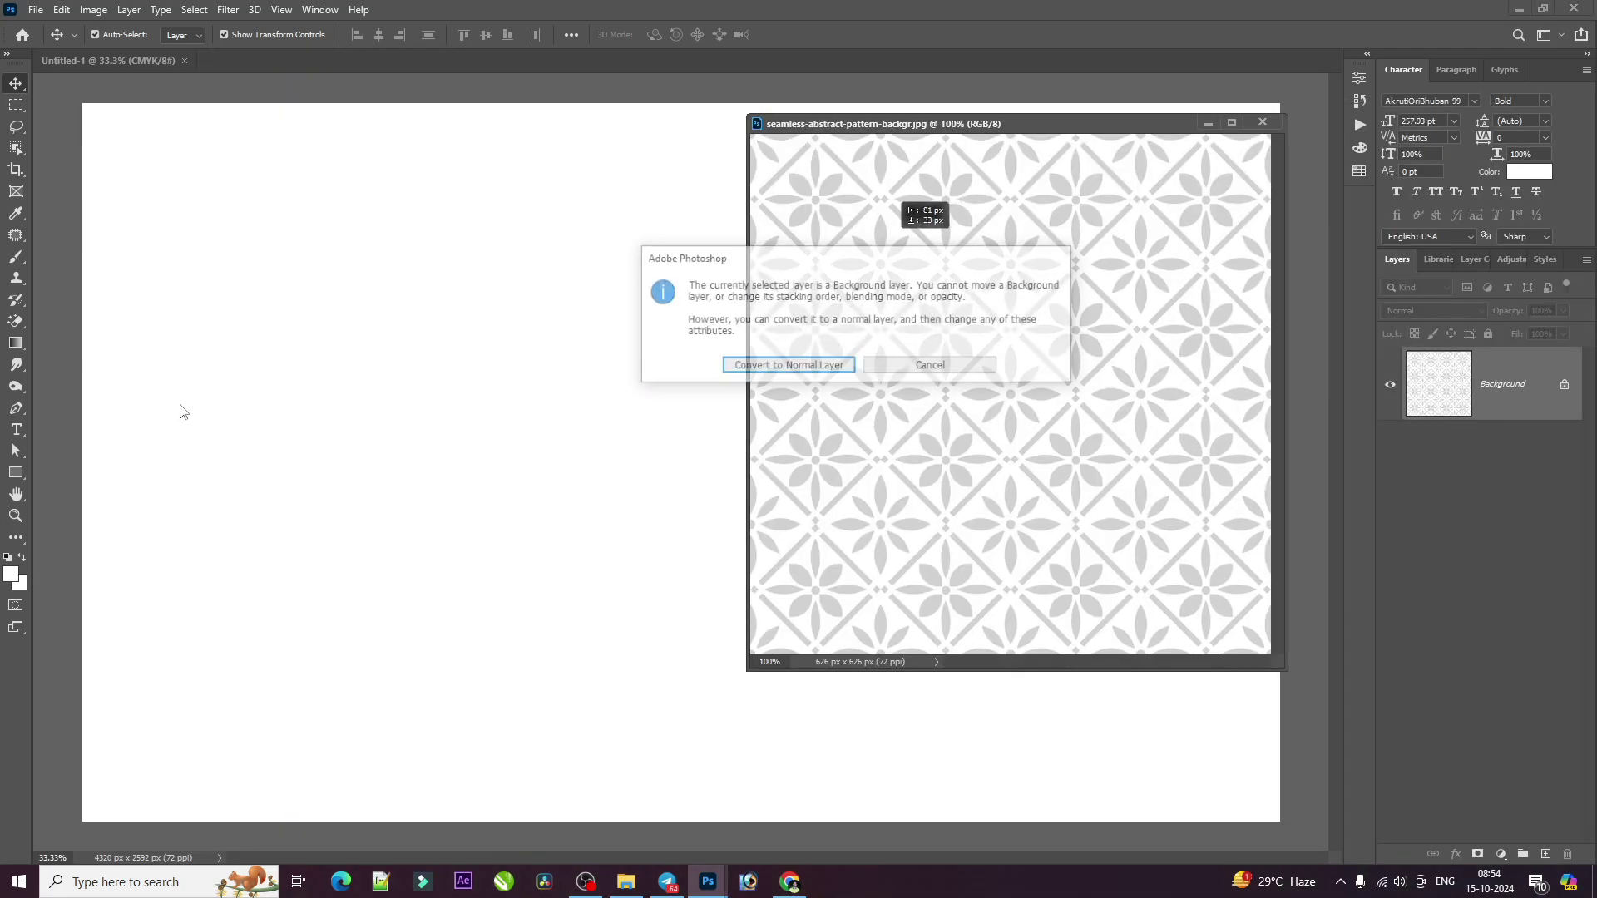
{"action": "left_click", "coordinate": [886, 367]}
{"action": "left_click_drag", "start_coordinate": [938, 331], "coordinate": [339, 416]}
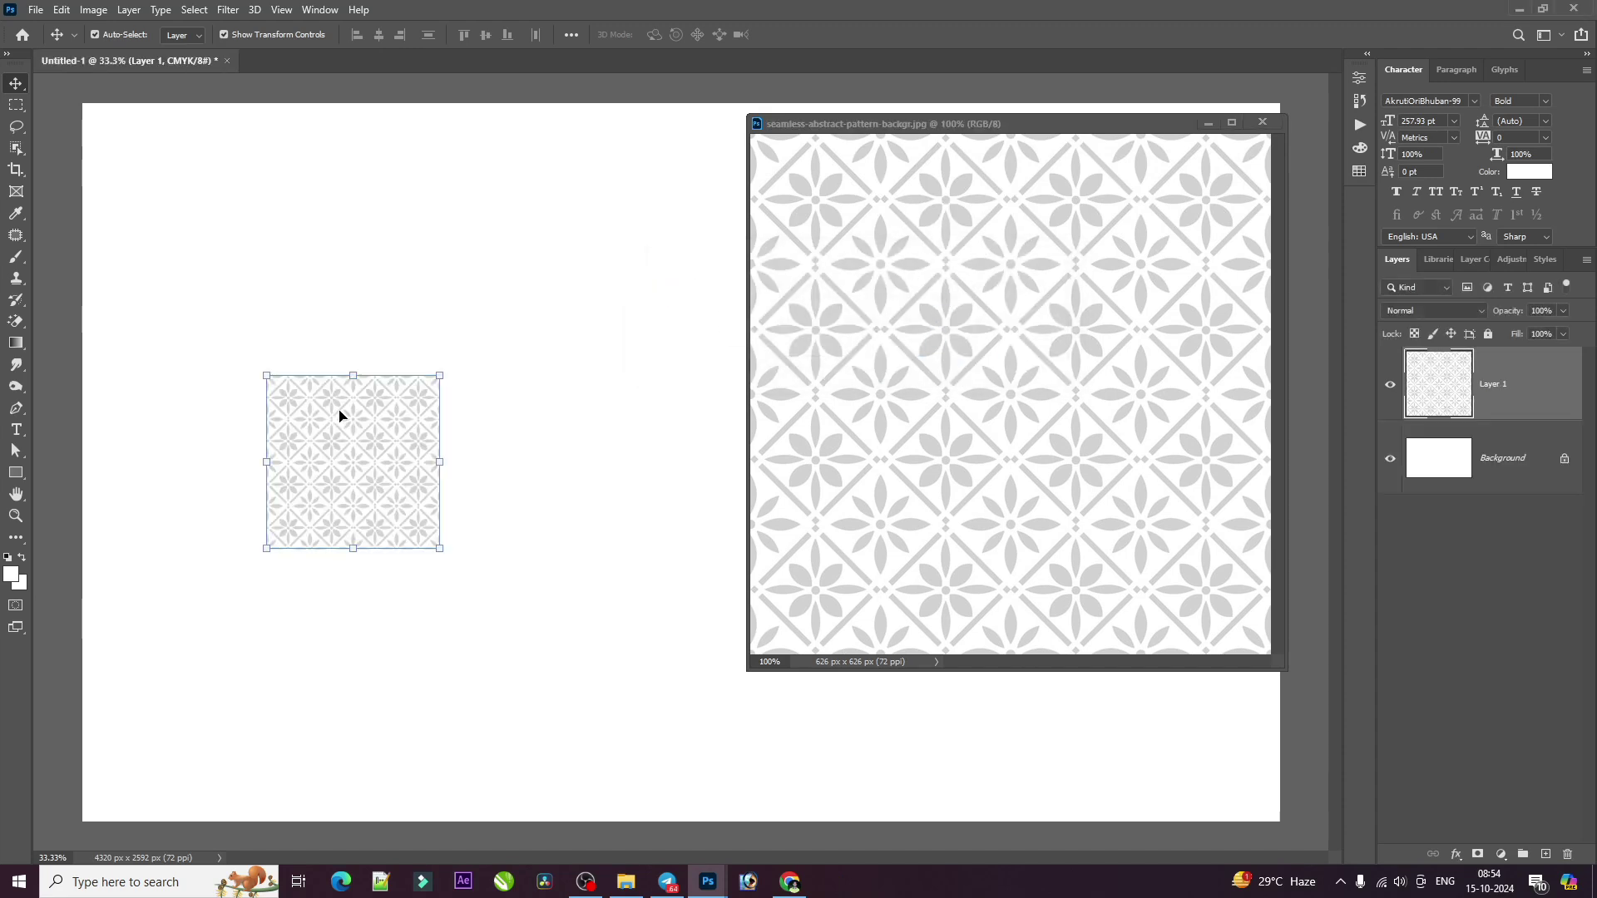
{"action": "left_click", "coordinate": [1262, 122]}
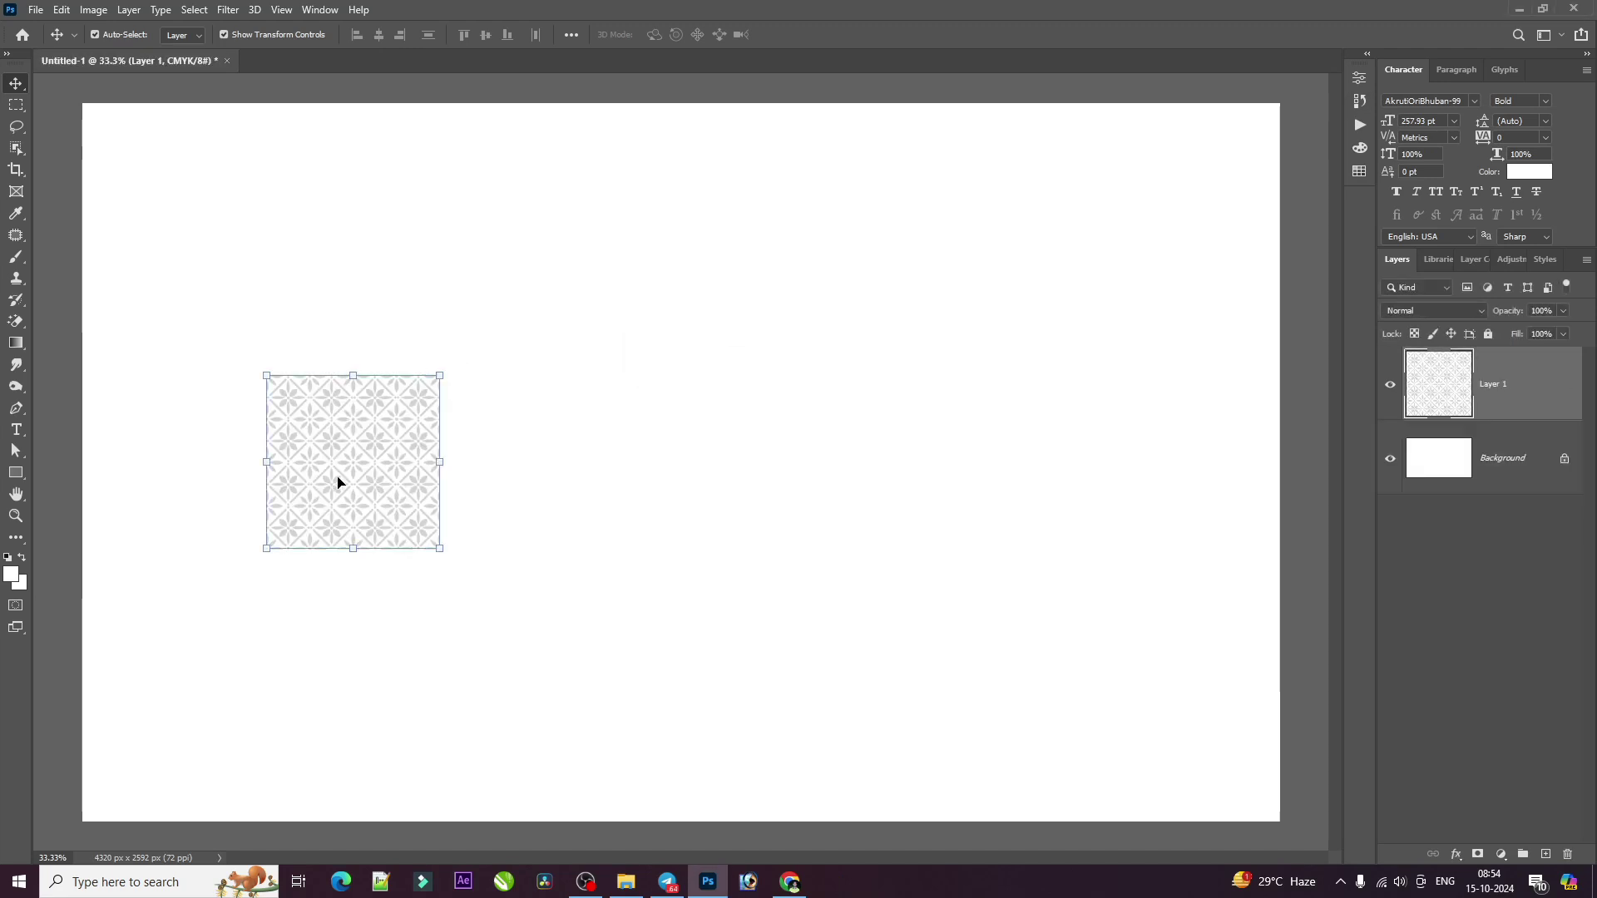
{"action": "left_click_drag", "start_coordinate": [338, 483], "coordinate": [358, 384]}
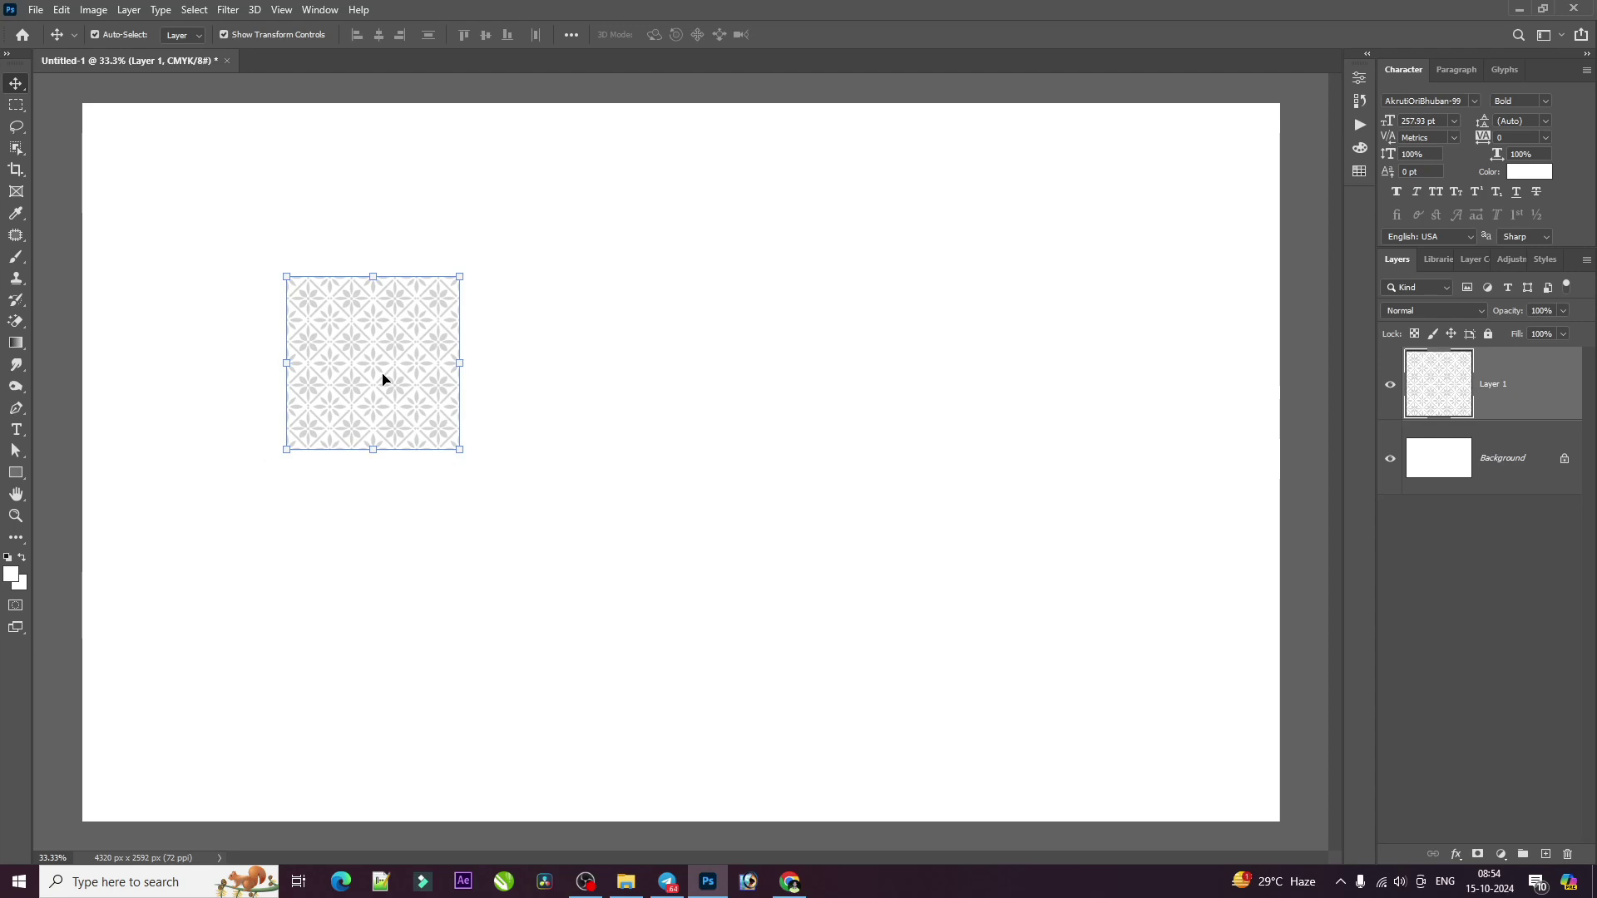
{"action": "left_click_drag", "start_coordinate": [351, 364], "coordinate": [520, 362]}
Zoom in, align the second tile, and duplicate a tile below the right half
{"action": "left_click", "coordinate": [759, 379]}
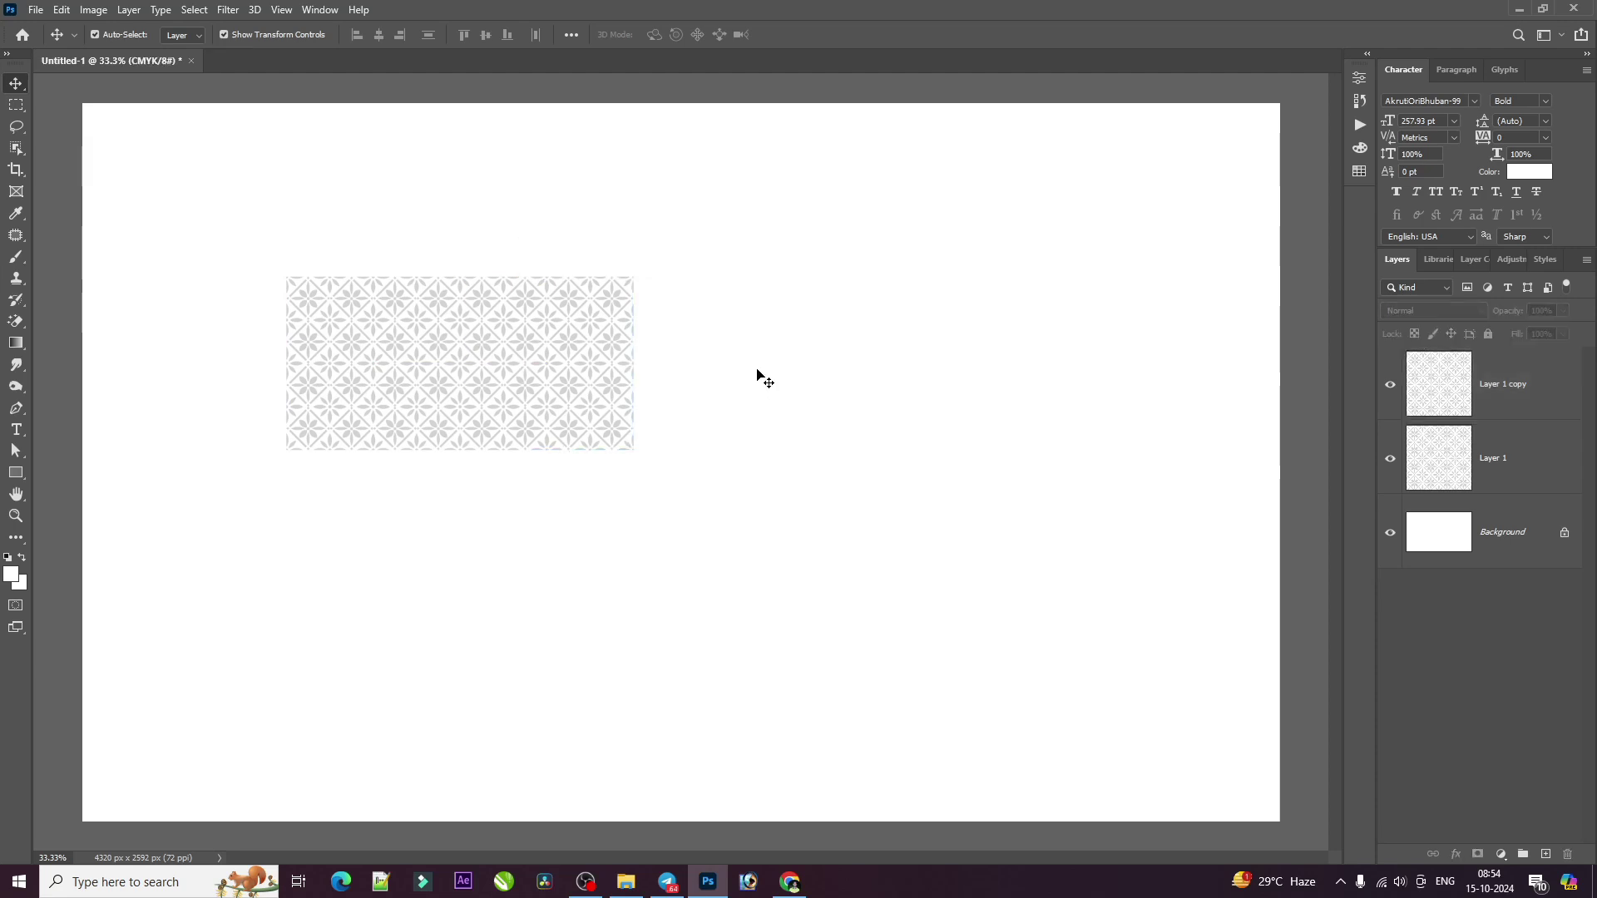
{"action": "key", "text": "ctrl+plus"}
{"action": "key", "text": "ctrl+plus"}
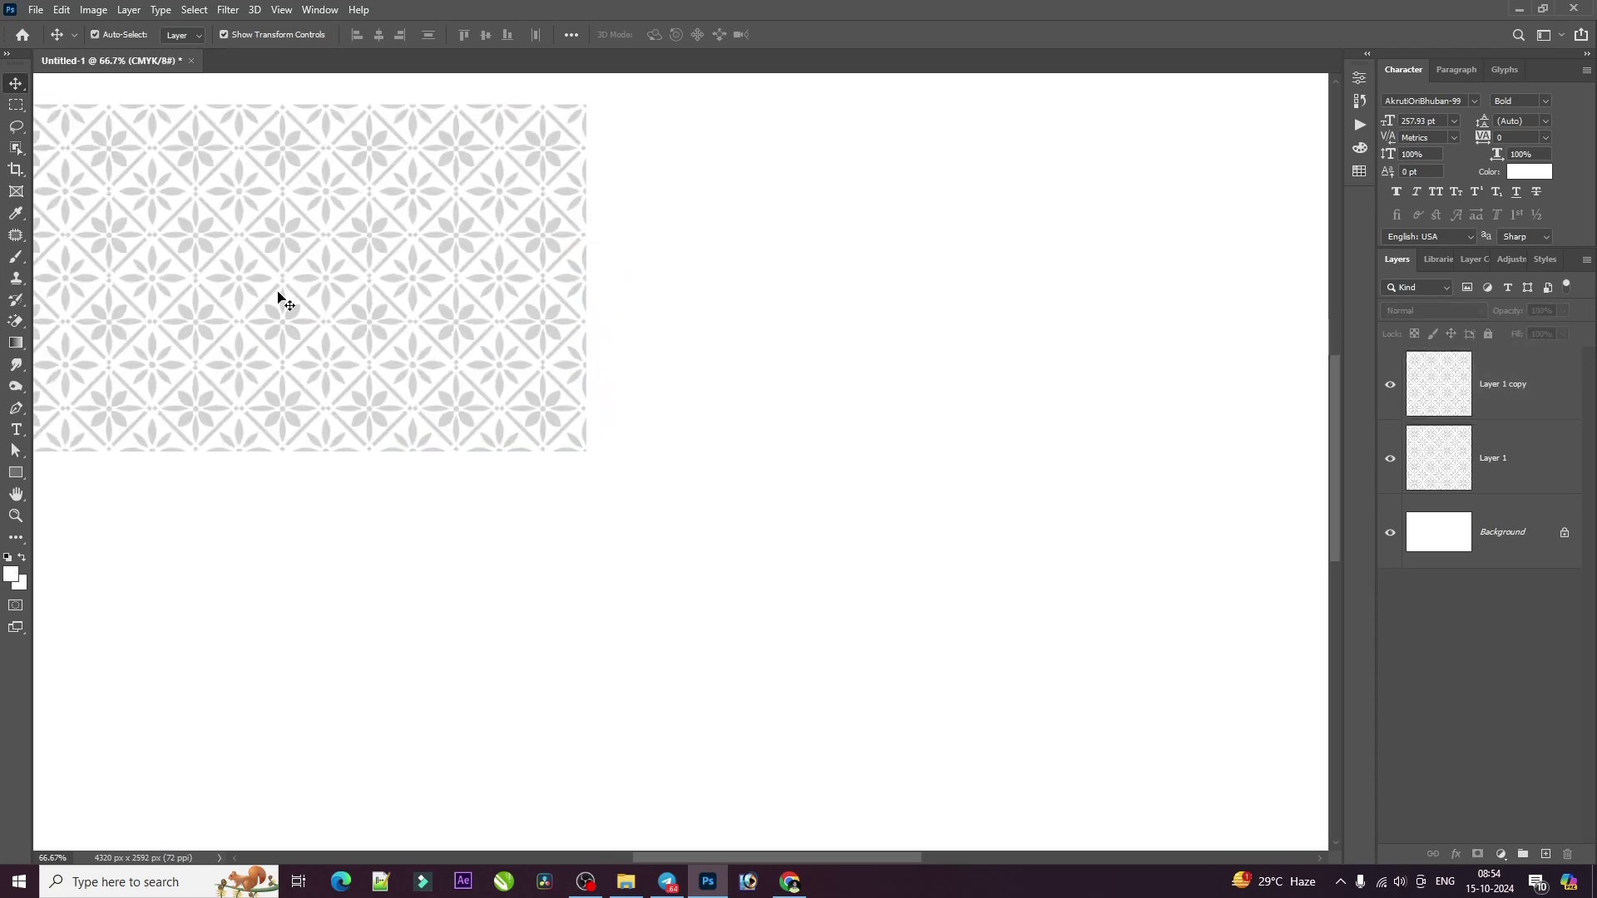
{"action": "key", "text": "ctrl+plus"}
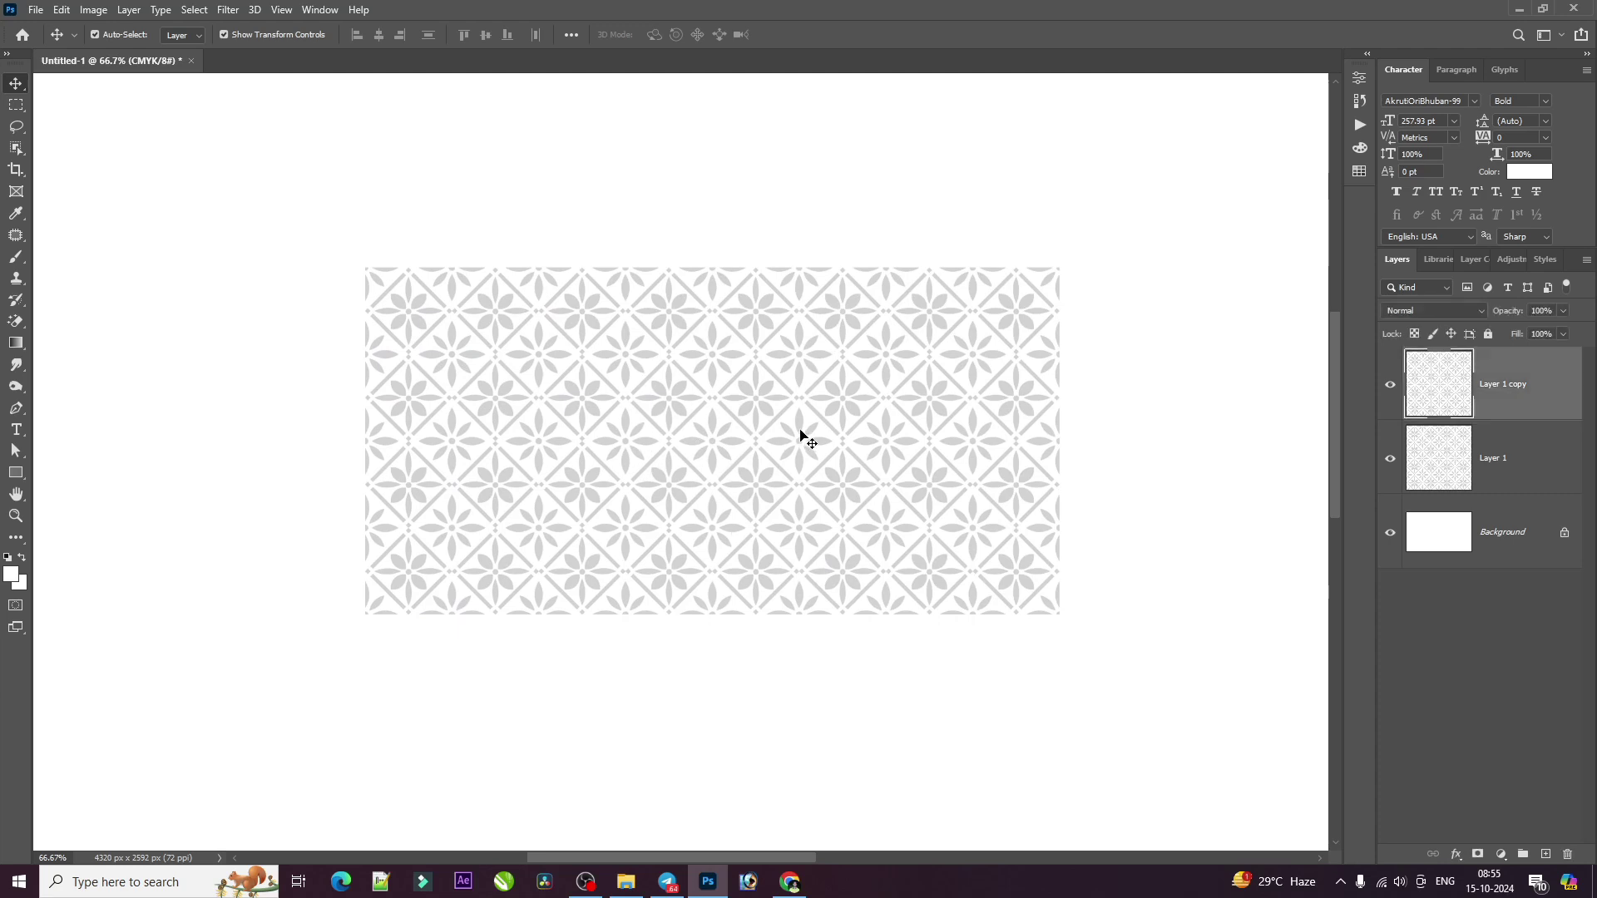
{"action": "left_click_drag", "start_coordinate": [803, 435], "coordinate": [821, 443]}
{"action": "key", "text": "ctrl"}
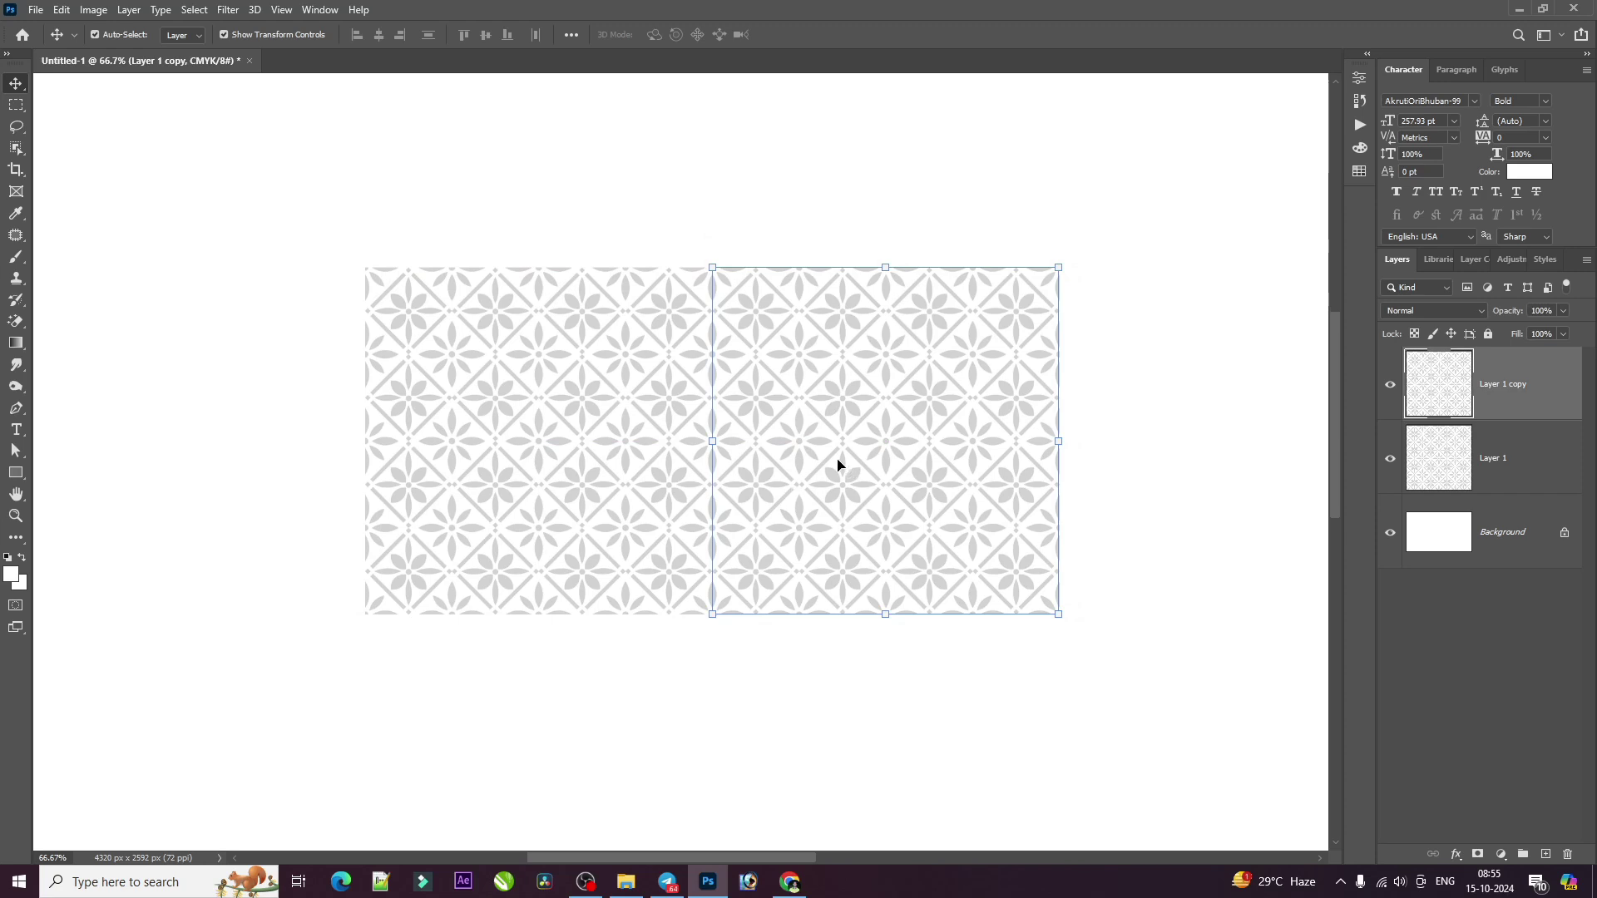
{"action": "left_click_drag", "start_coordinate": [831, 346], "coordinate": [834, 696]}
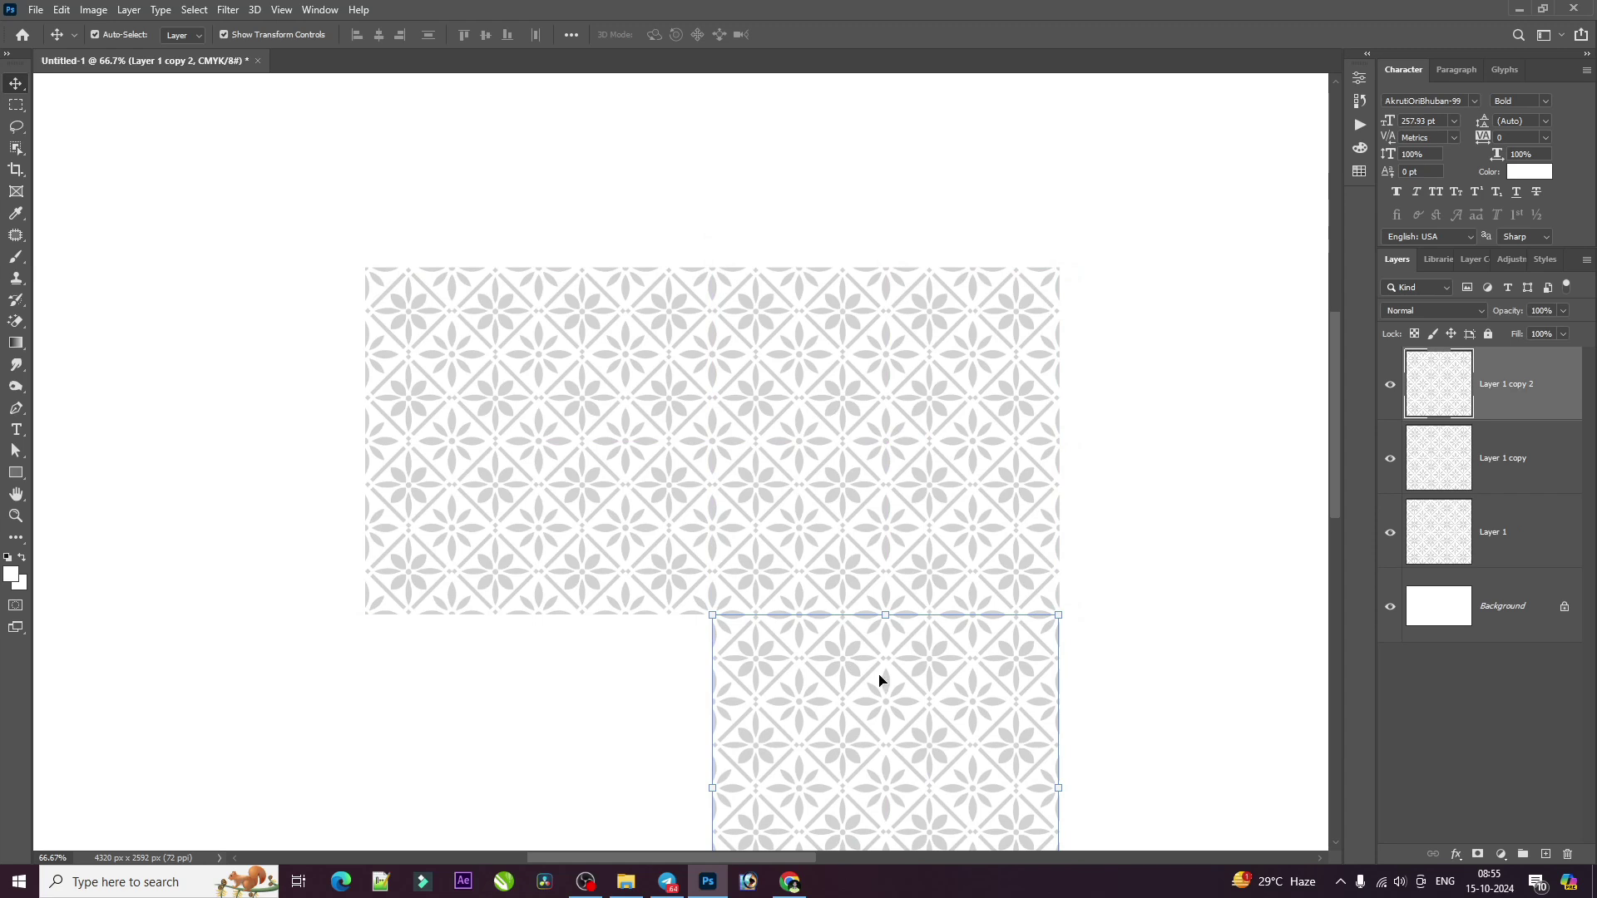
Add tile copies atop the right column and into the gap above the left tiles
{"action": "scroll", "coordinate": [884, 706], "scroll_direction": "up", "scroll_amount": 1}
{"action": "left_click_drag", "start_coordinate": [898, 770], "coordinate": [845, 130]}
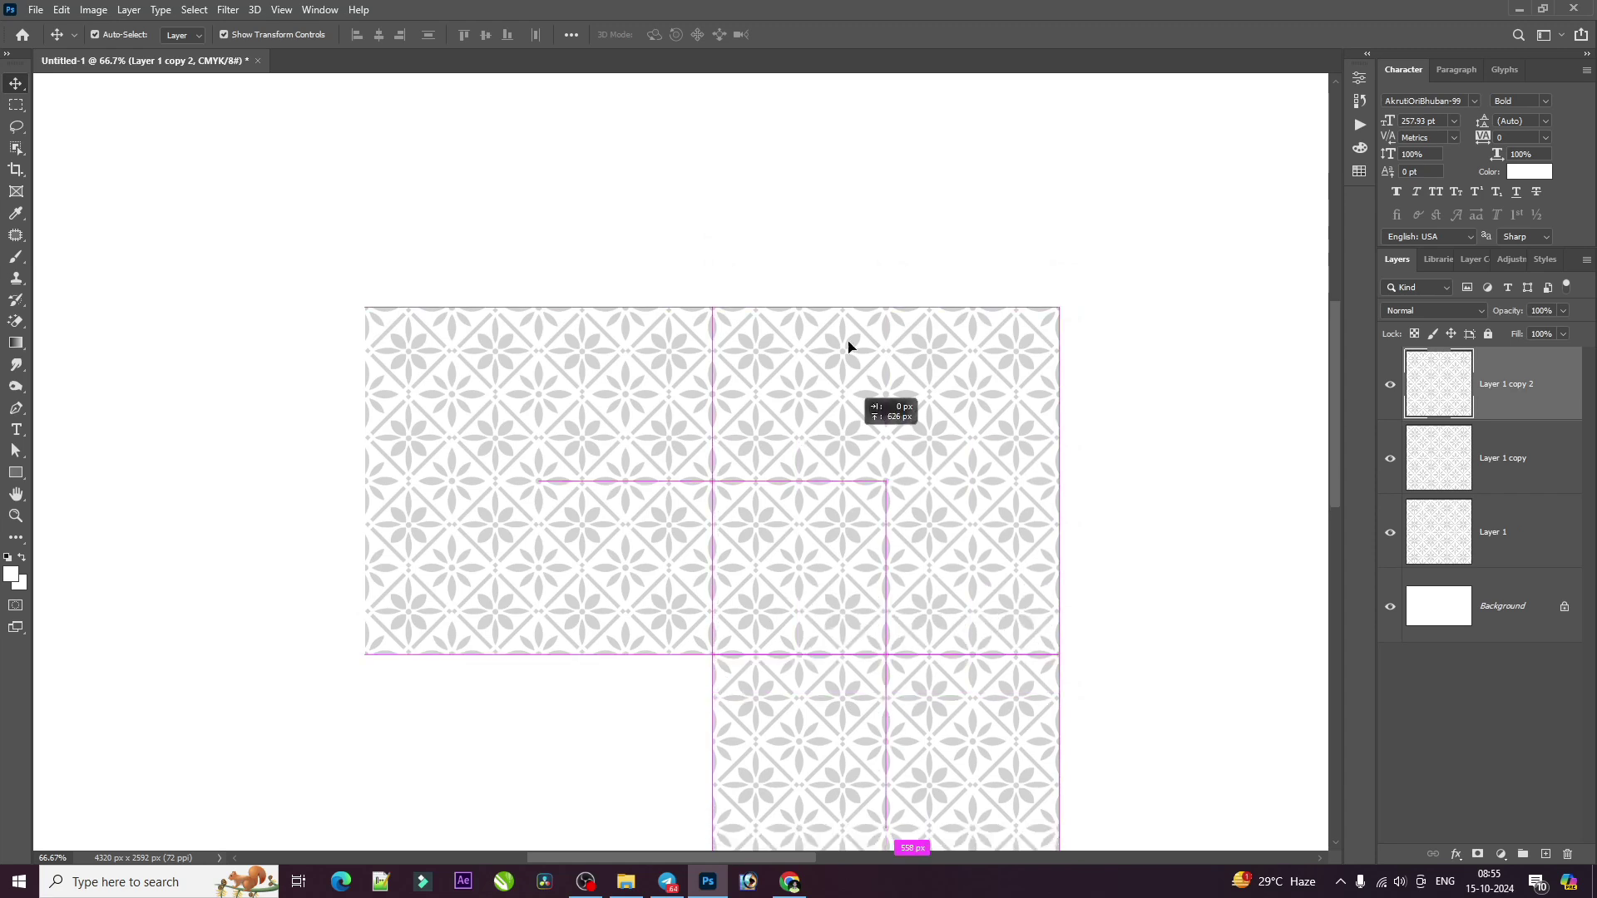
{"action": "scroll", "coordinate": [838, 85], "scroll_direction": "up", "scroll_amount": 3}
{"action": "left_click_drag", "start_coordinate": [850, 223], "coordinate": [856, 313]}
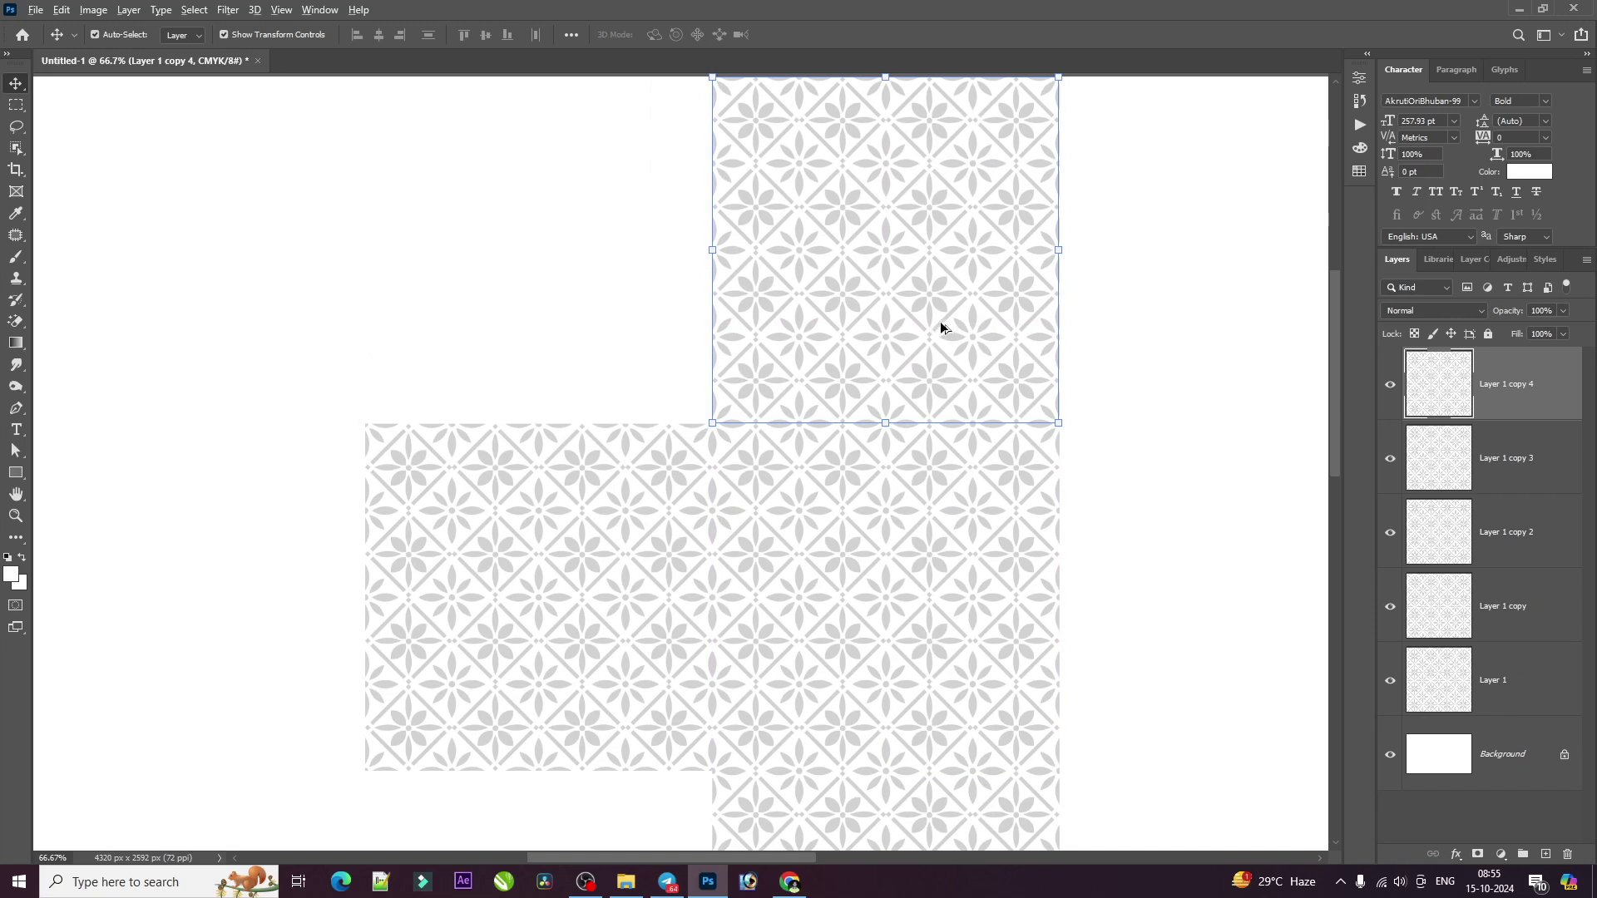
{"action": "left_click_drag", "start_coordinate": [933, 326], "coordinate": [231, 657]}
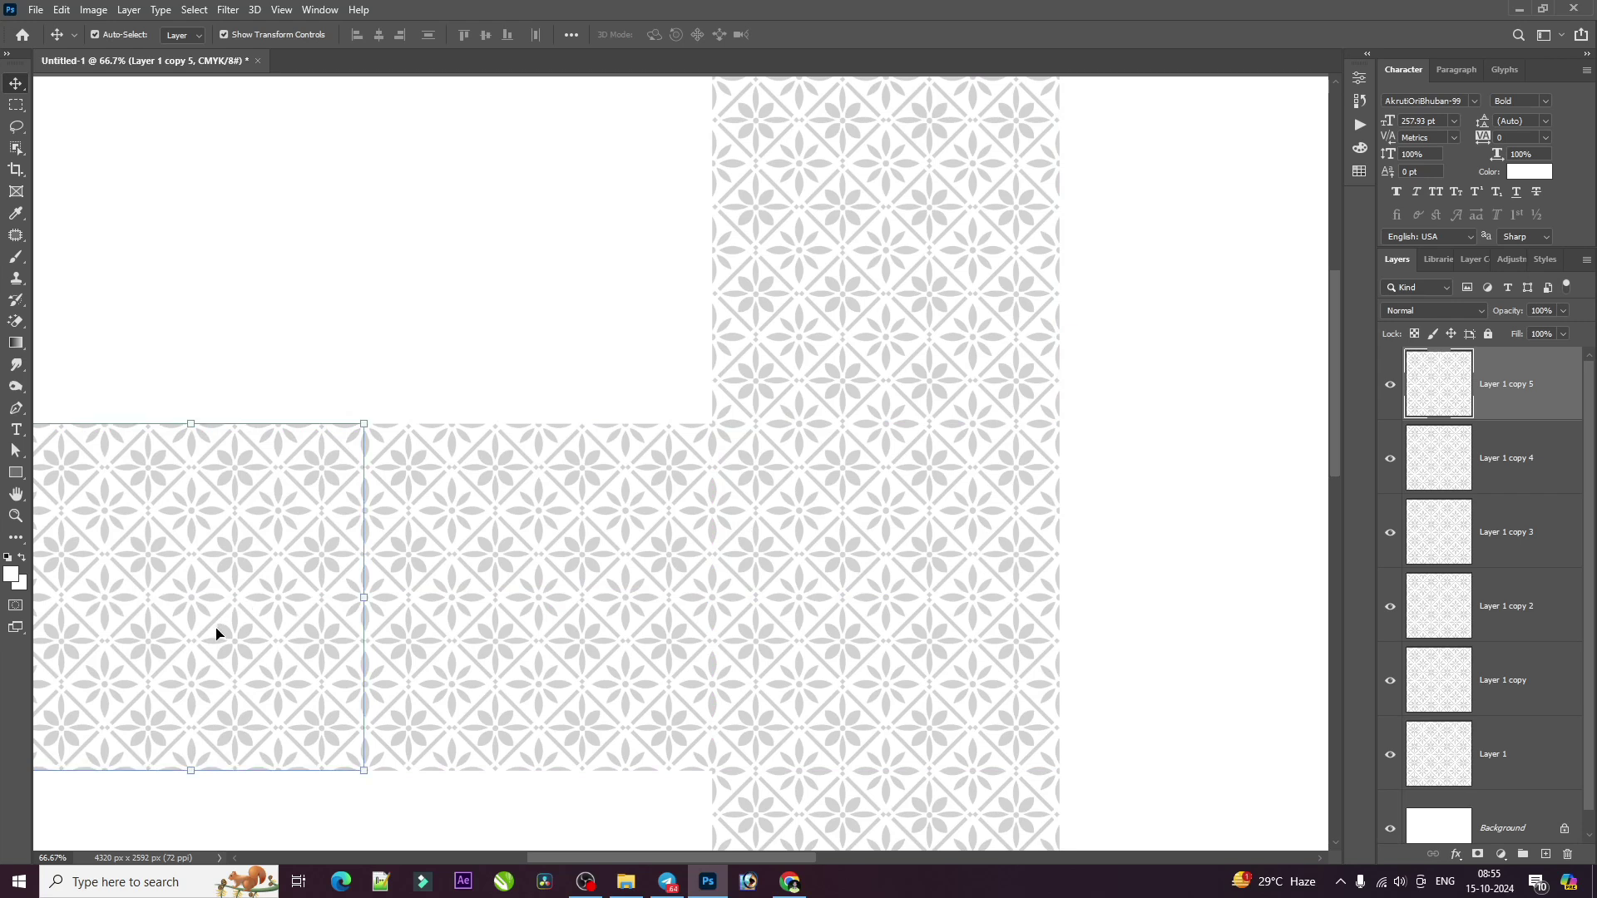
{"action": "left_click_drag", "start_coordinate": [216, 633], "coordinate": [549, 286]}
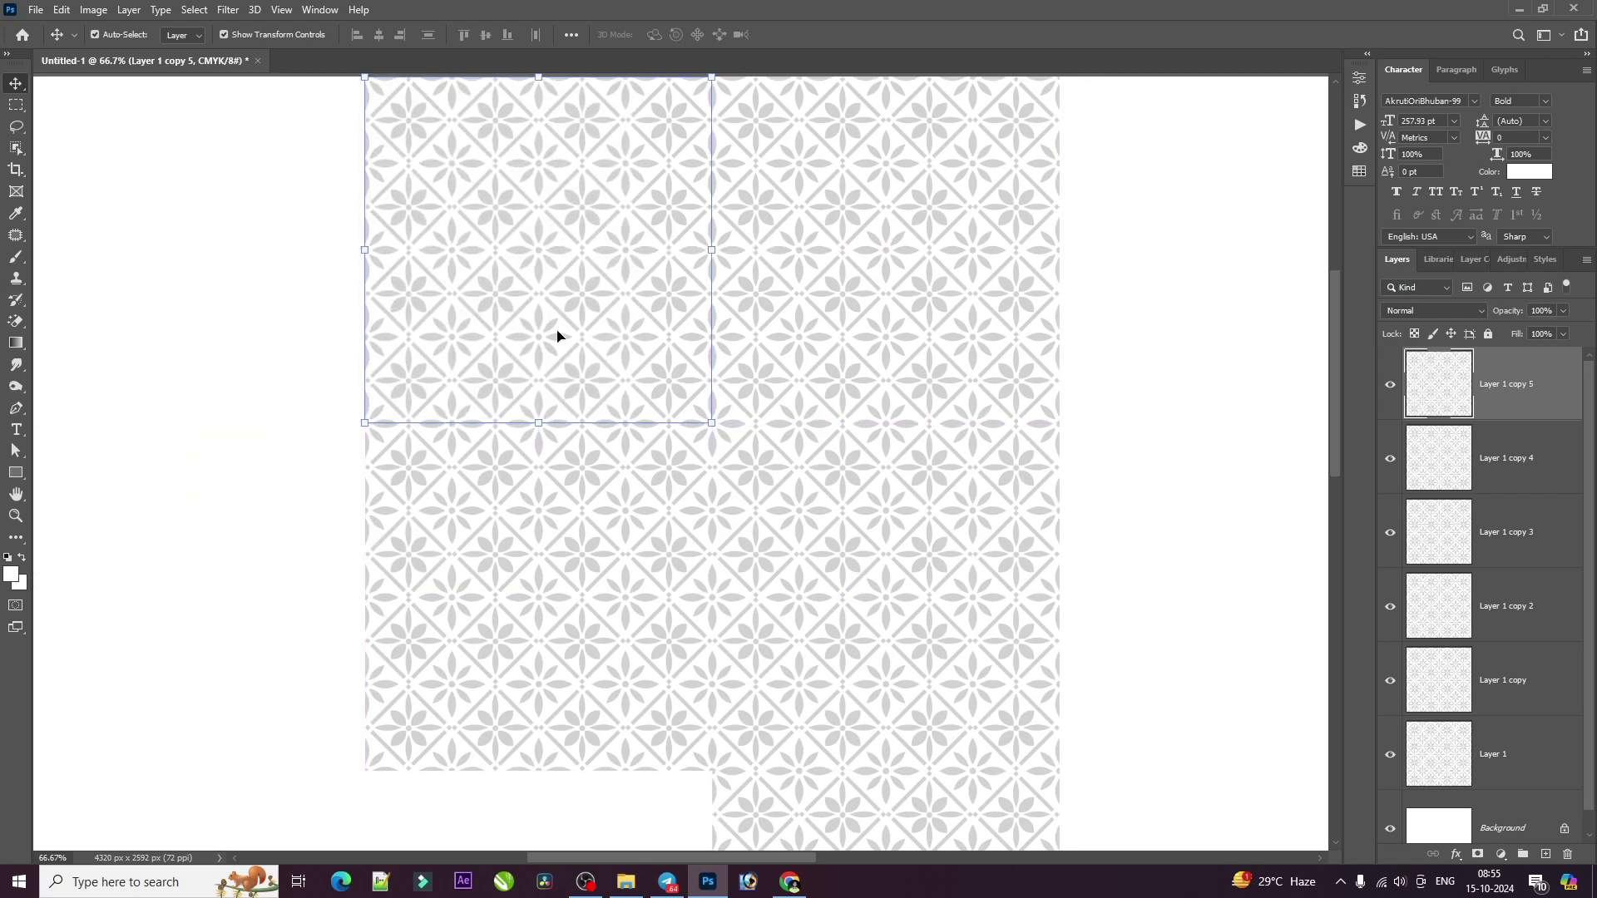
{"action": "left_click", "coordinate": [1169, 284]}
{"action": "scroll", "coordinate": [688, 296], "scroll_direction": "up", "scroll_amount": 3}
Close Untitled-1 without saving and reopen the pattern JPG from Recent files
{"action": "scroll", "coordinate": [395, 275], "scroll_direction": "up", "scroll_amount": 1}
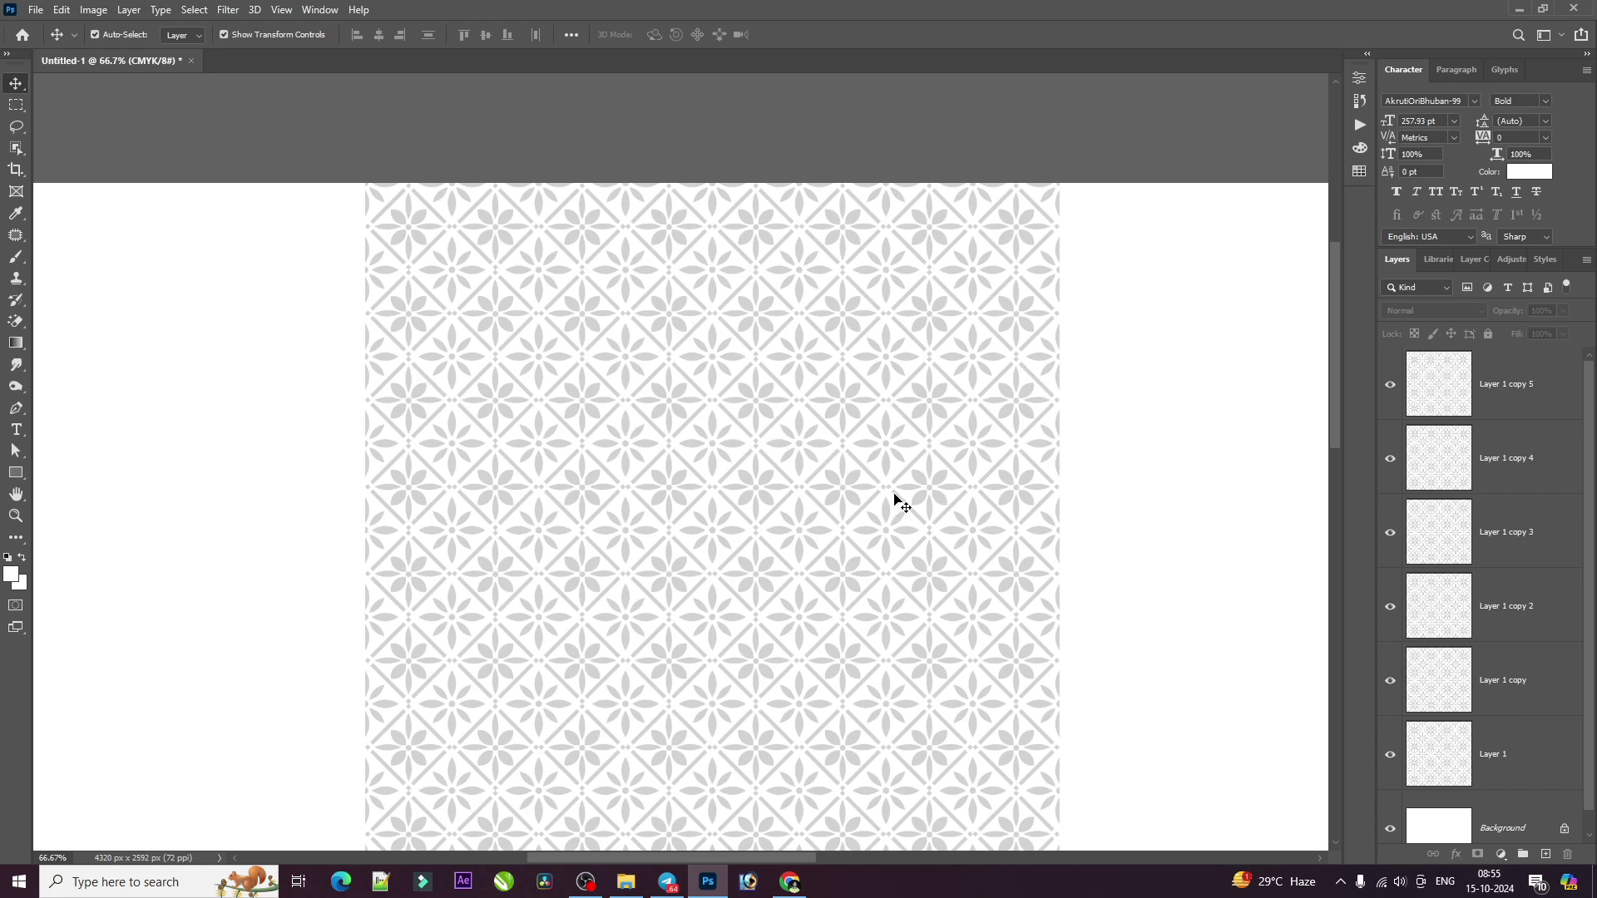
{"action": "scroll", "coordinate": [890, 491], "scroll_direction": "down", "scroll_amount": 2}
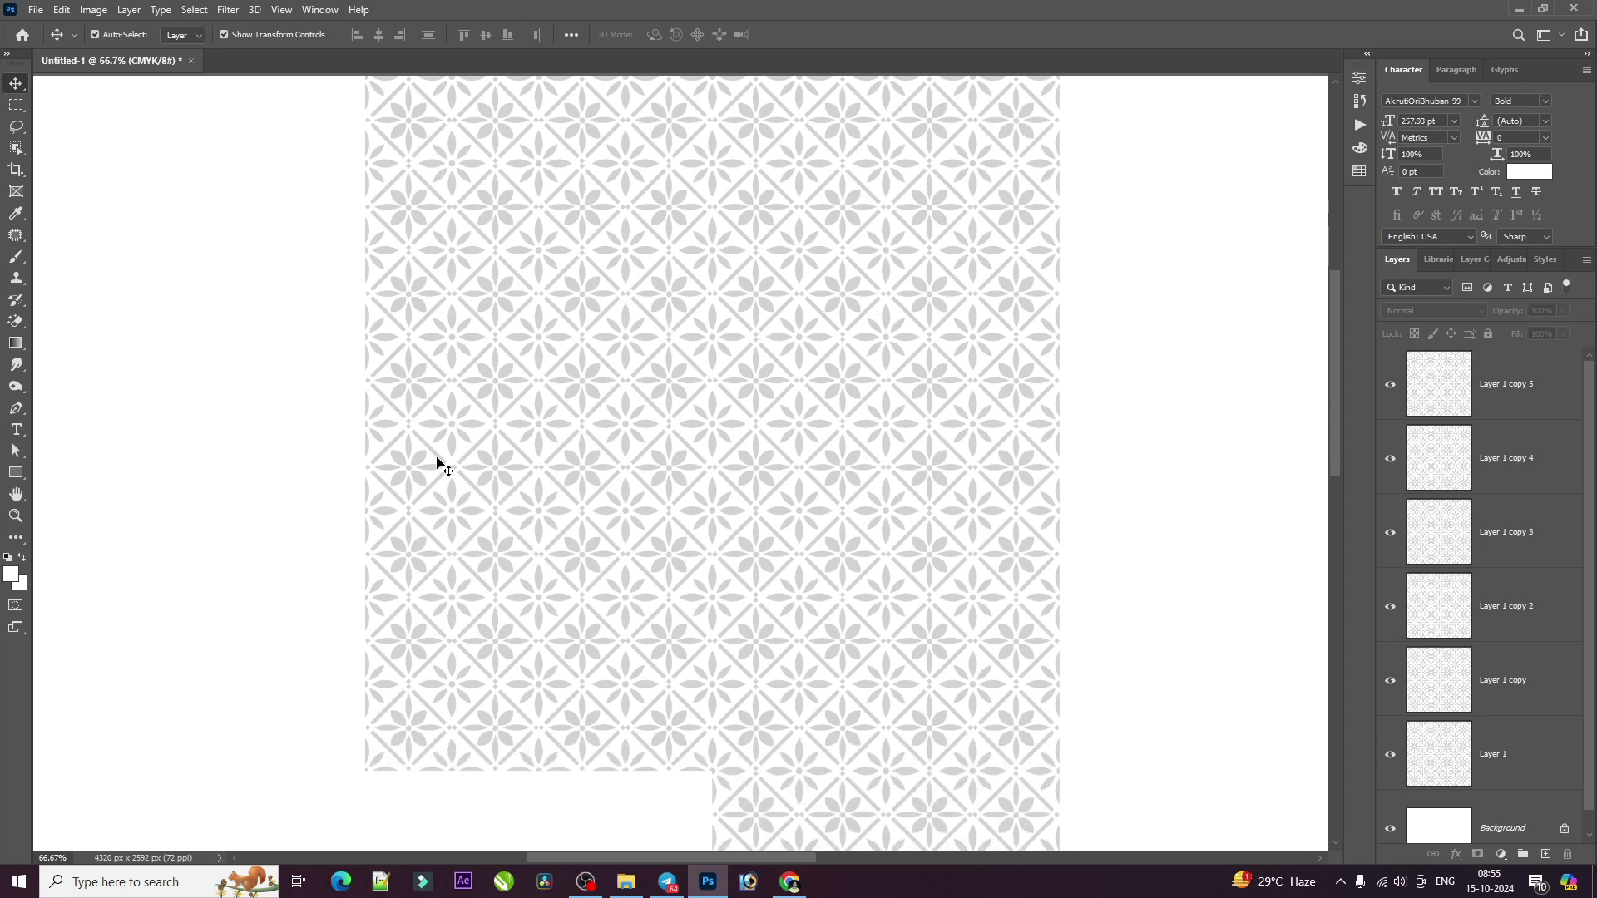
{"action": "scroll", "coordinate": [499, 291], "scroll_direction": "up", "scroll_amount": 2}
{"action": "scroll", "coordinate": [657, 349], "scroll_direction": "down", "scroll_amount": 2}
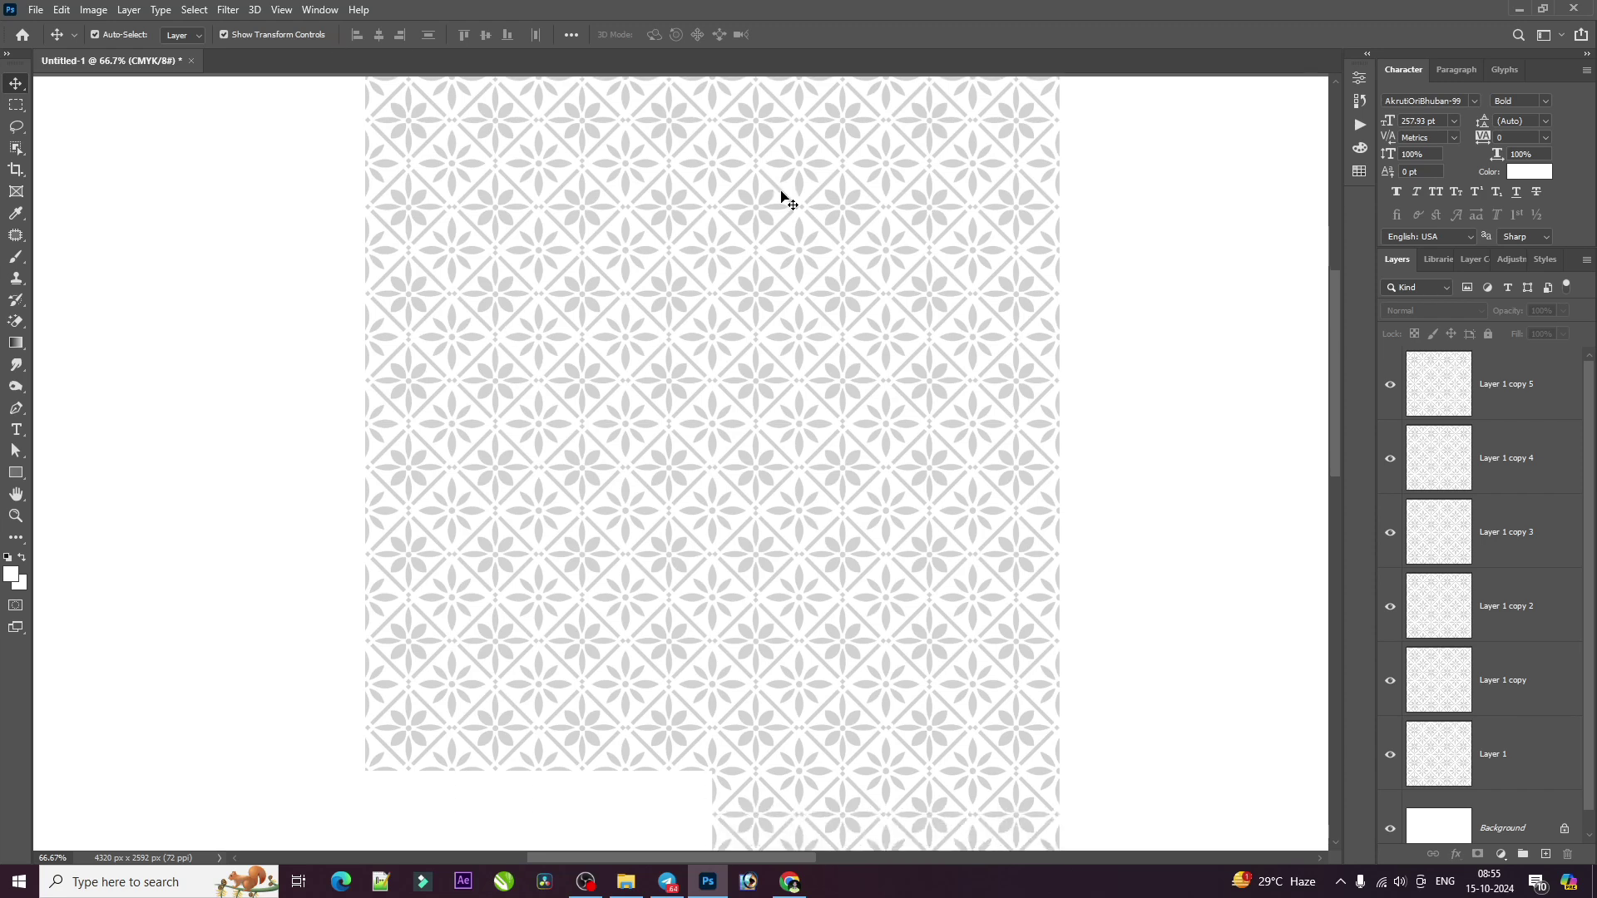
{"action": "left_click", "coordinate": [190, 60]}
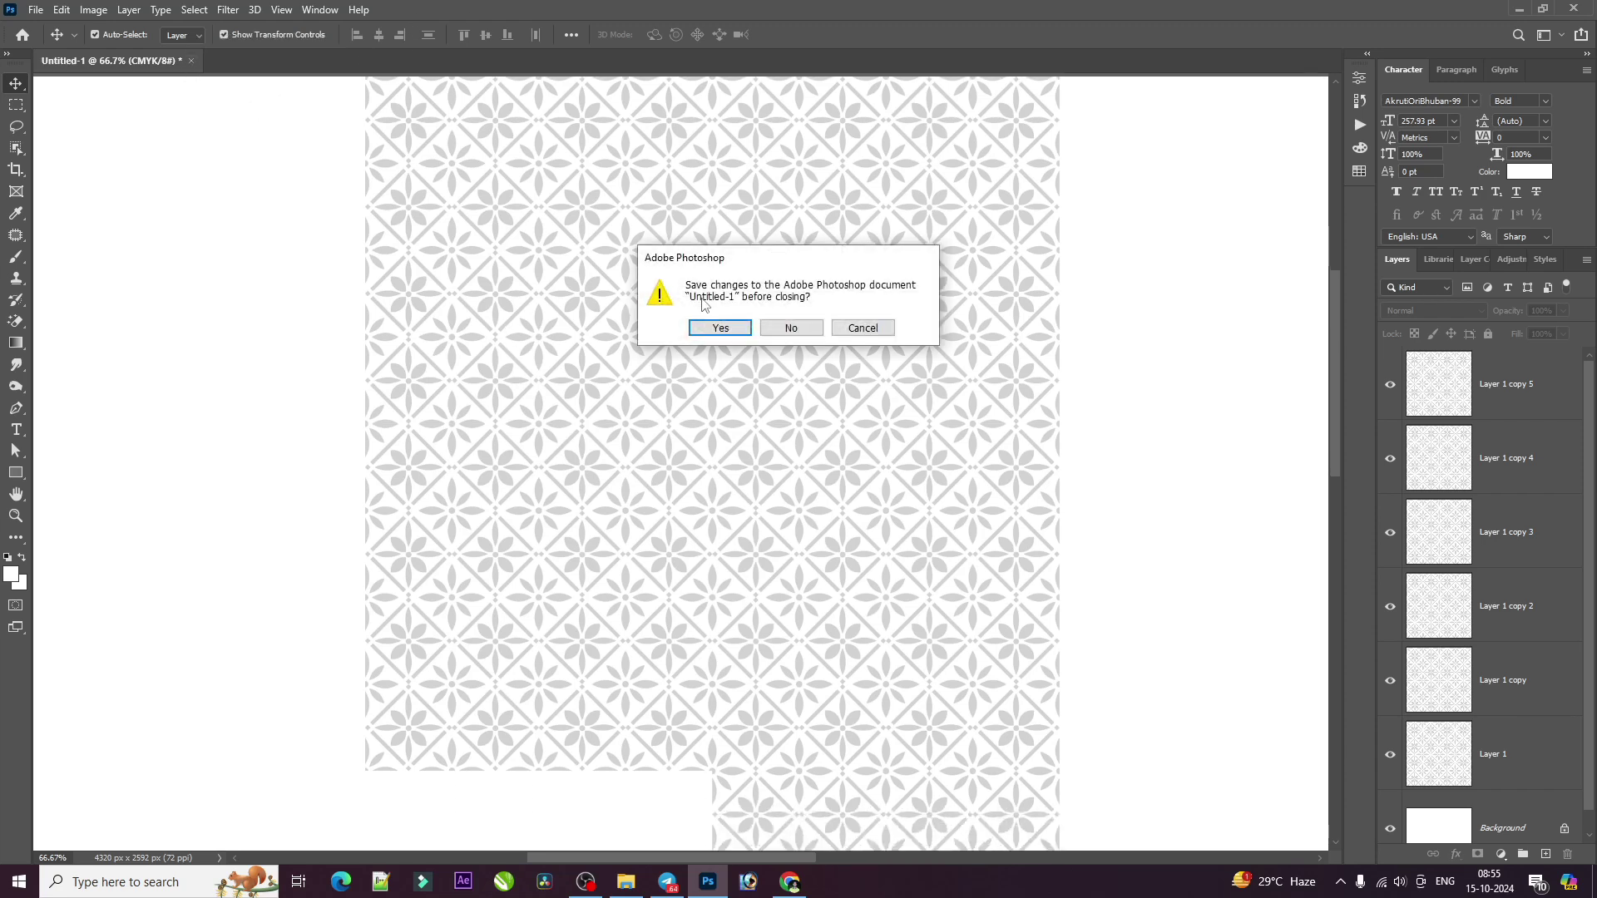
{"action": "left_click", "coordinate": [767, 328]}
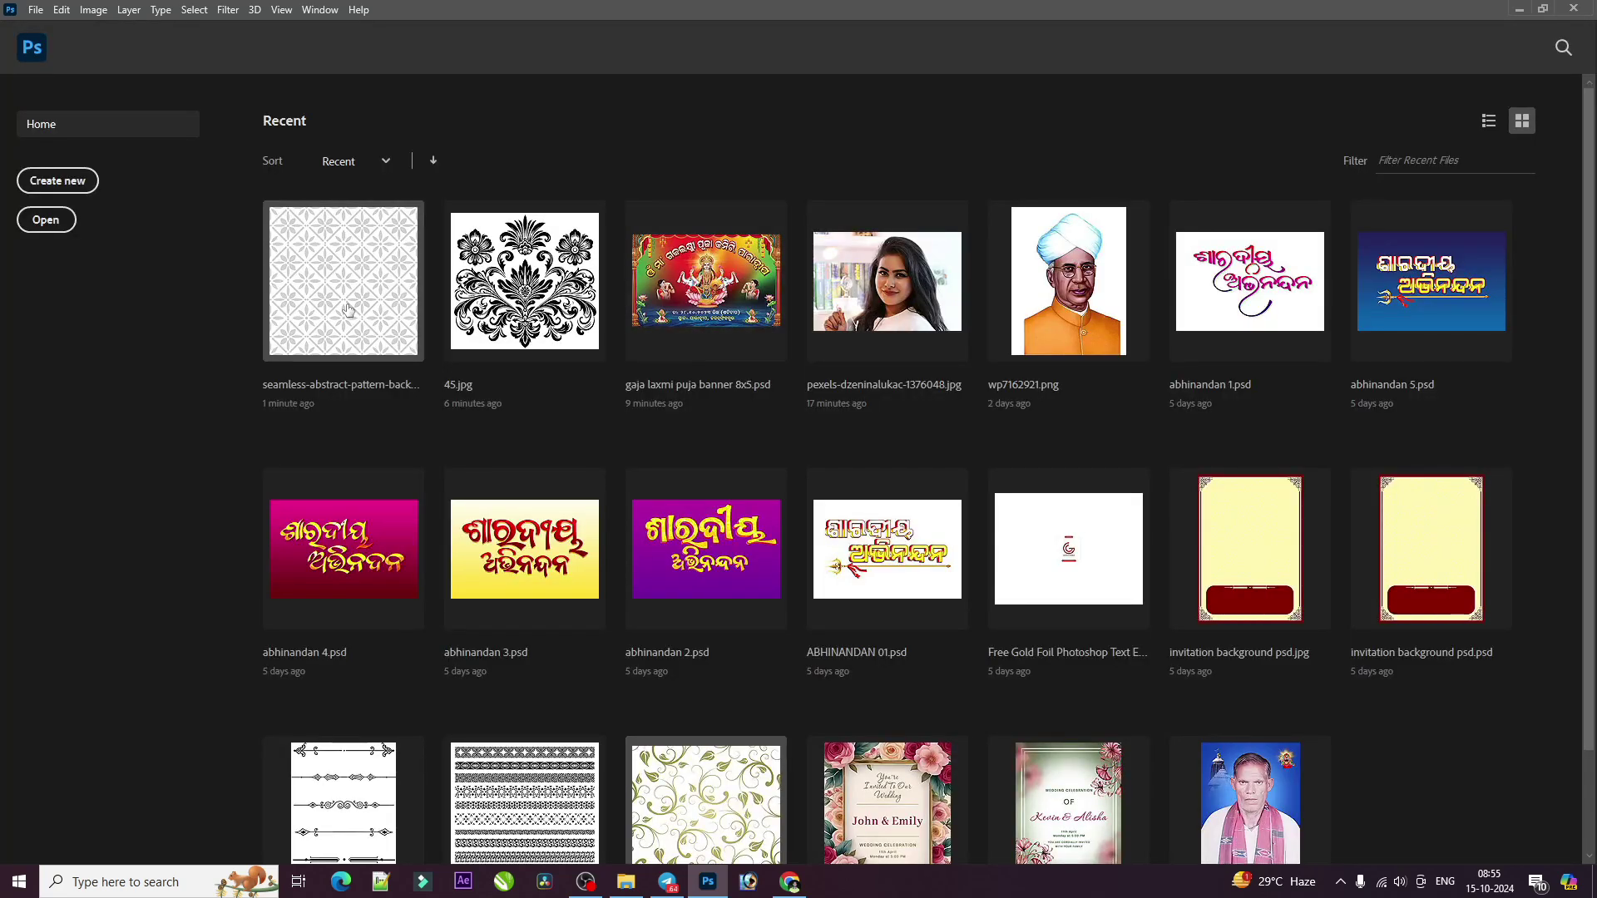
{"action": "left_click", "coordinate": [345, 307]}
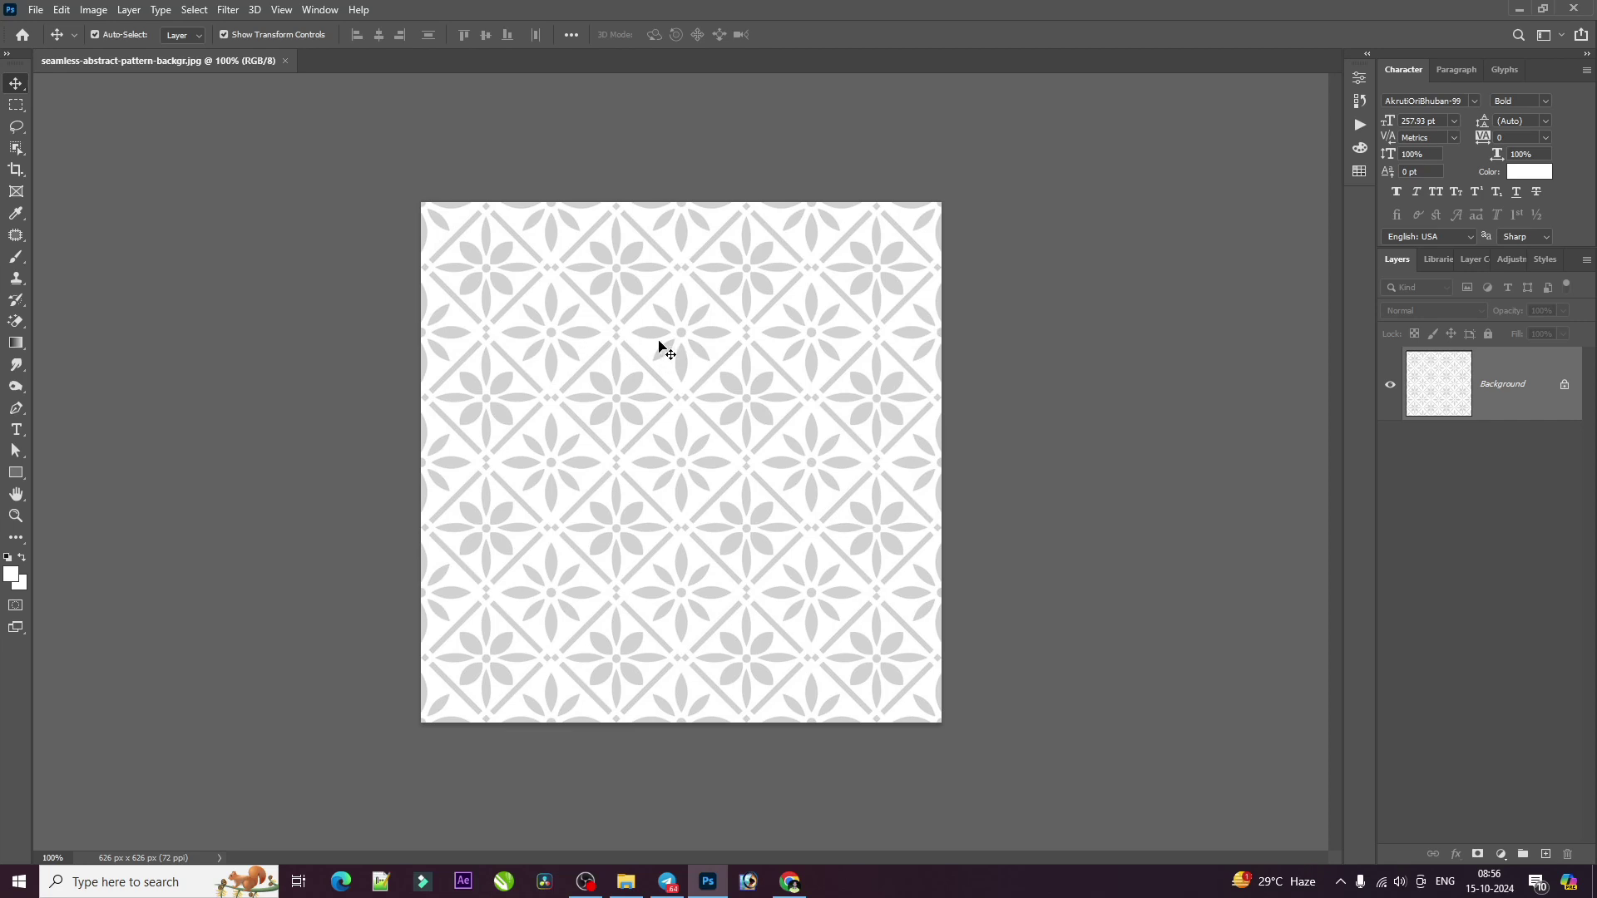
Define the floral image as a pattern named 011 via Edit > Define Pattern
{"action": "left_click", "coordinate": [64, 13]}
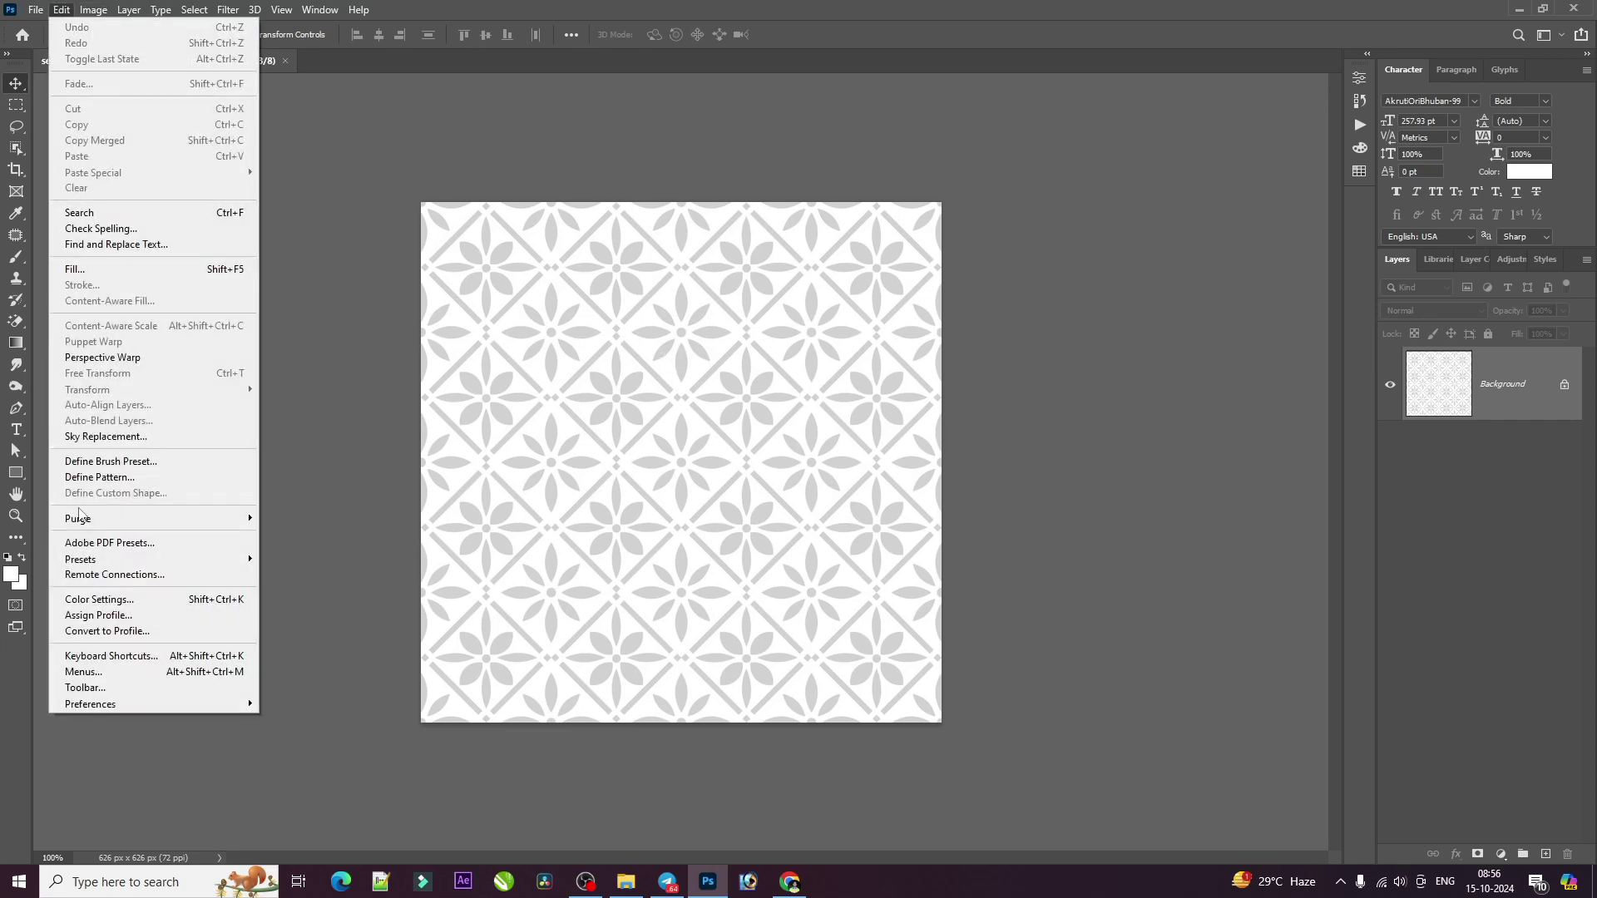
{"action": "left_click", "coordinate": [144, 477]}
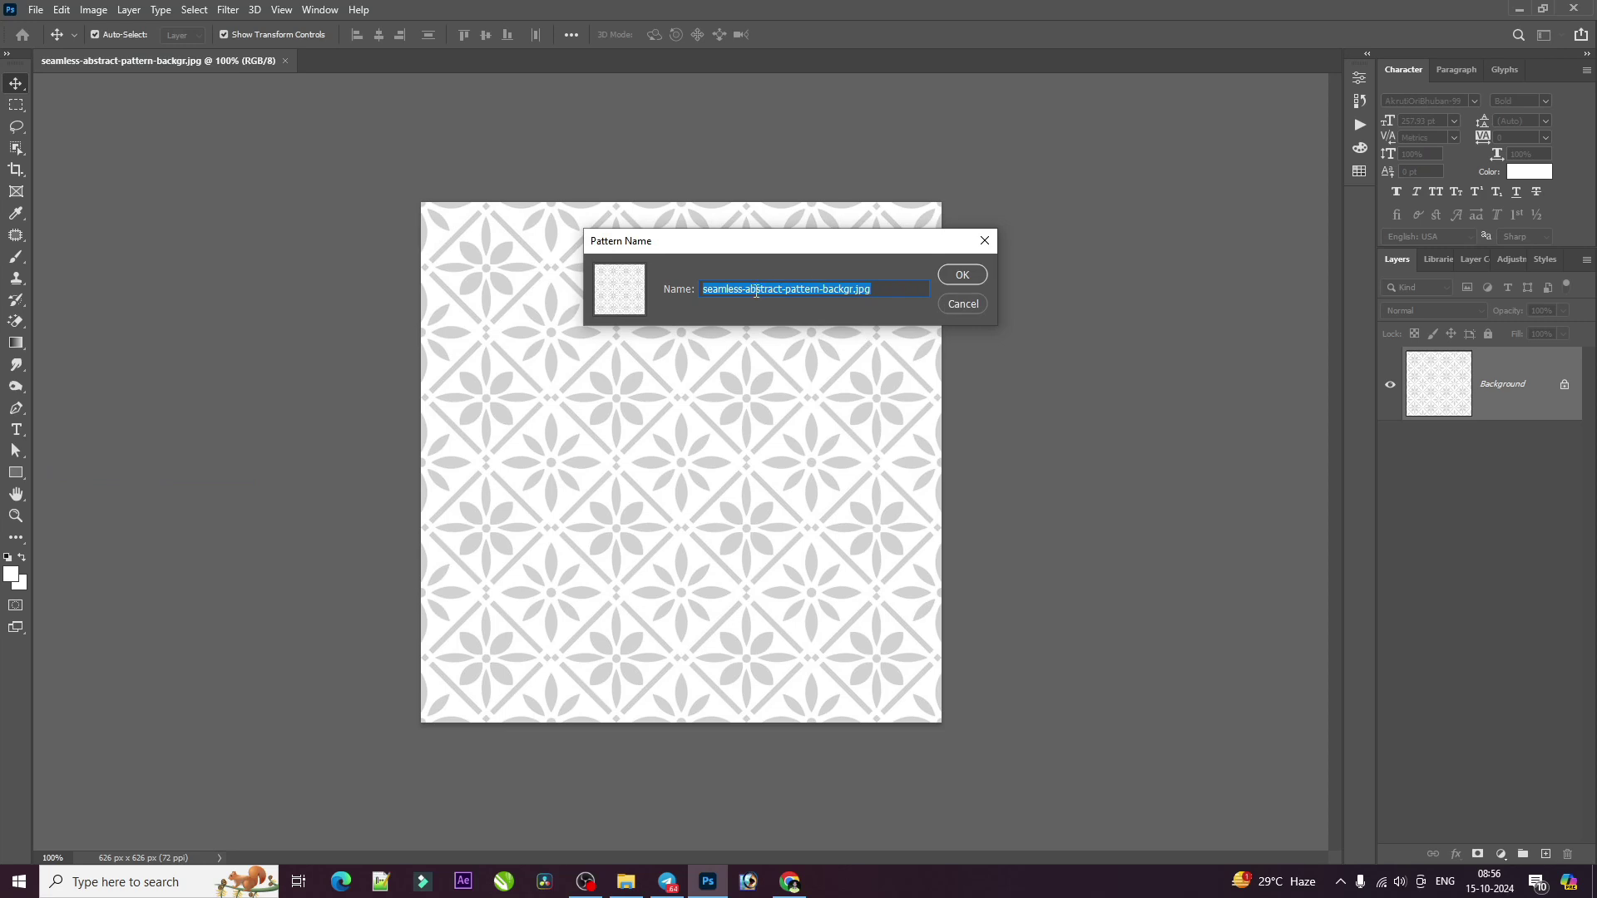
{"action": "key", "text": "BackSpace"}
{"action": "type", "text": "011"}
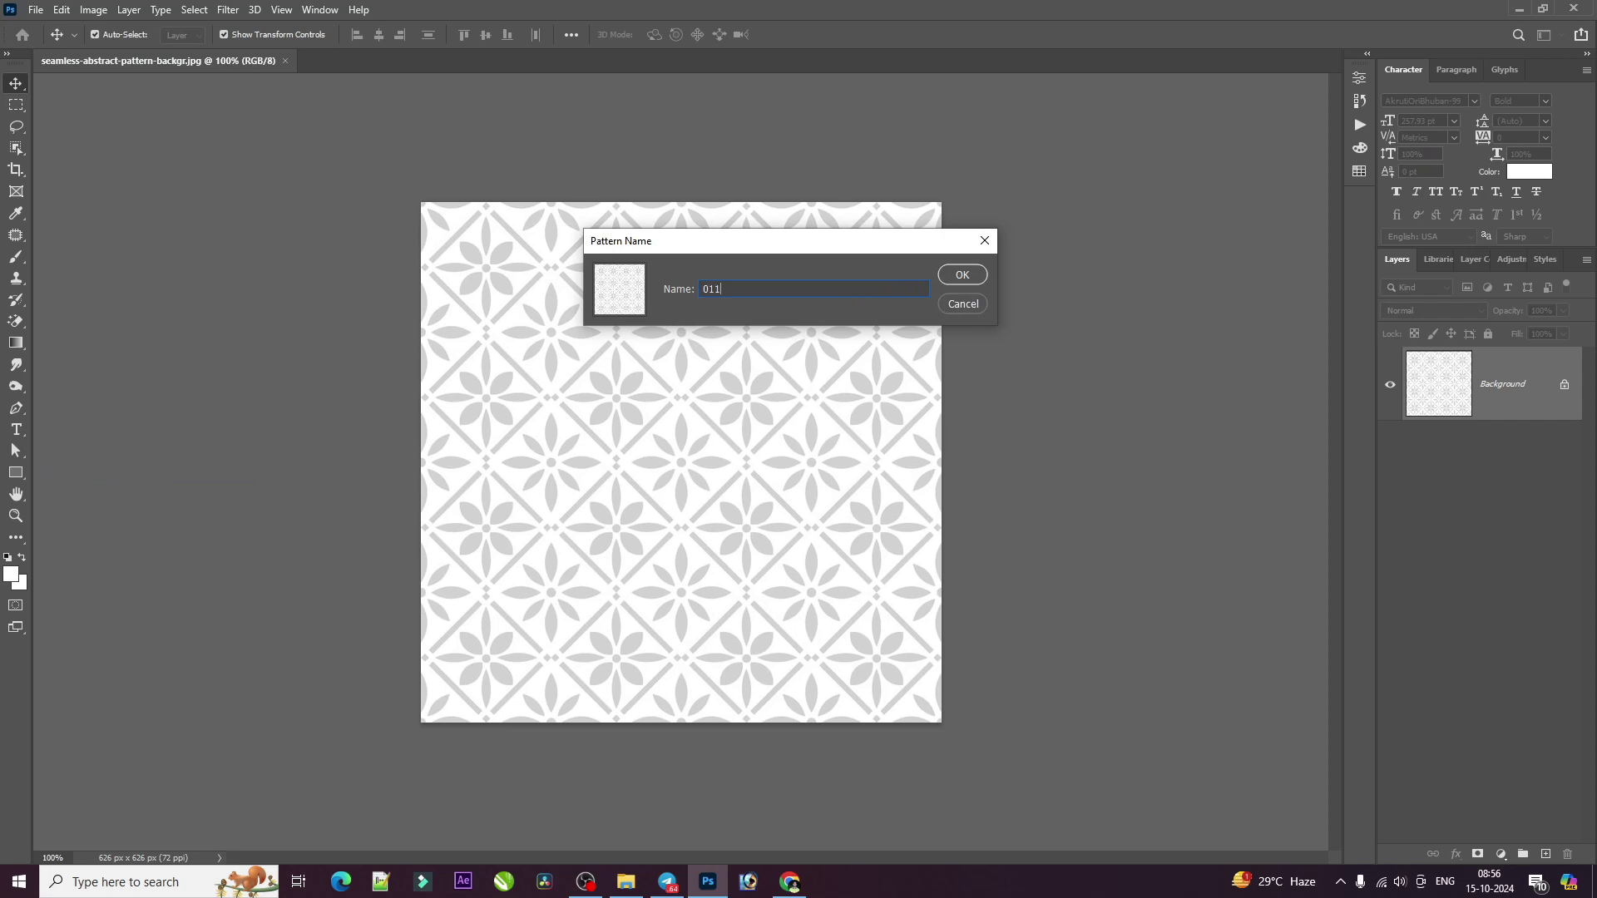
{"action": "left_click", "coordinate": [968, 274]}
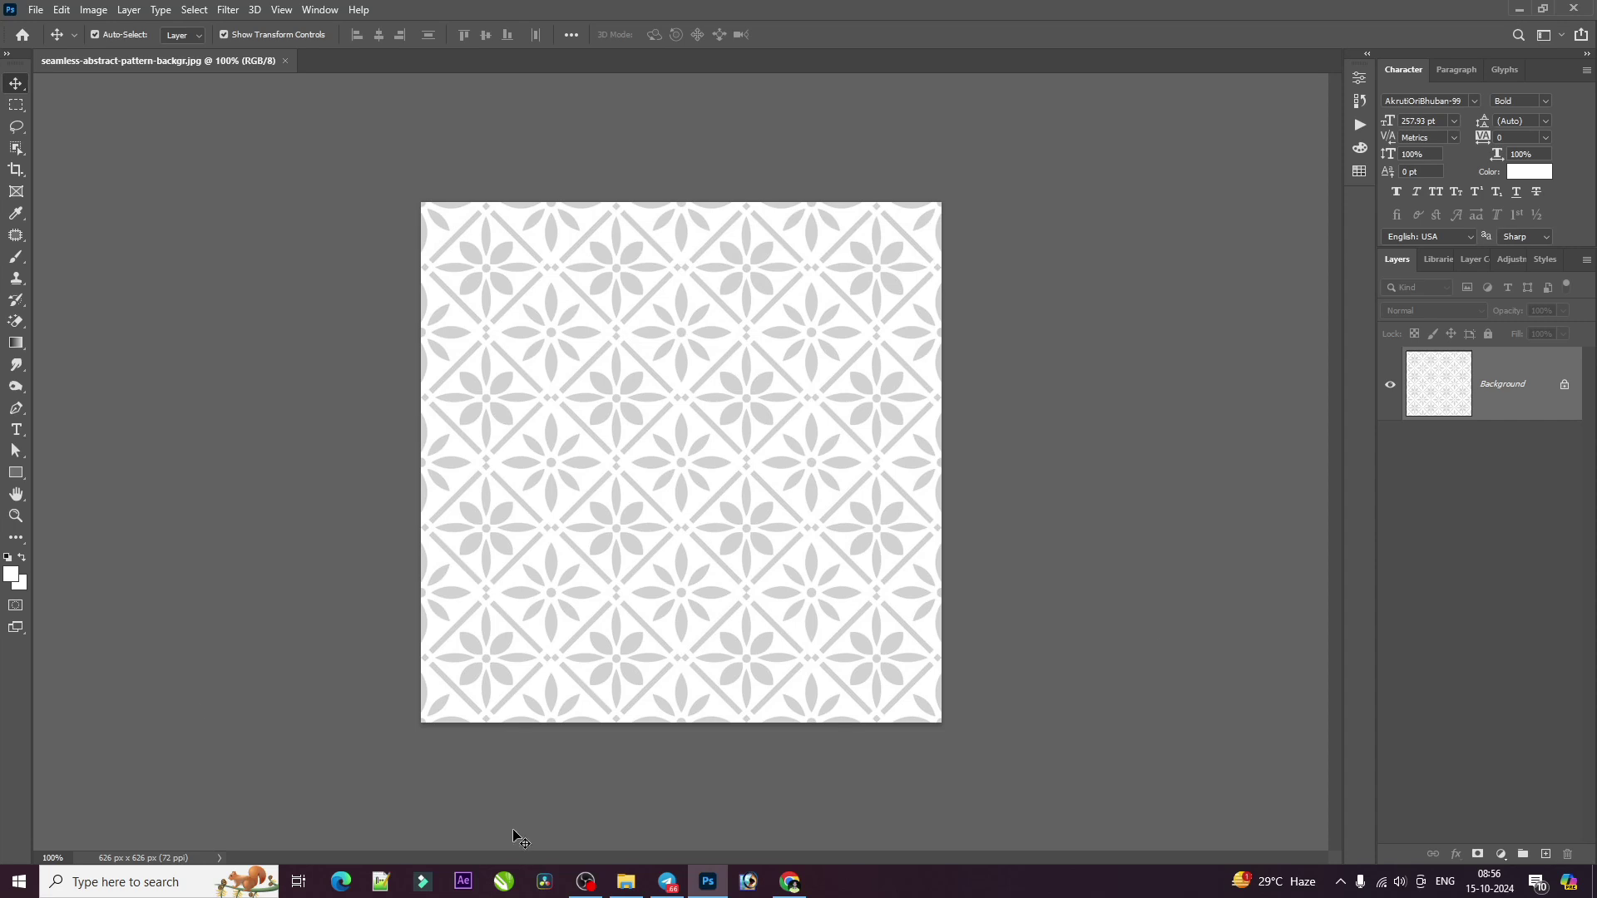
Close the pattern image and create a 60 × 36 in, 72 ppi document from the 5x3 preset
{"action": "left_click", "coordinate": [283, 61]}
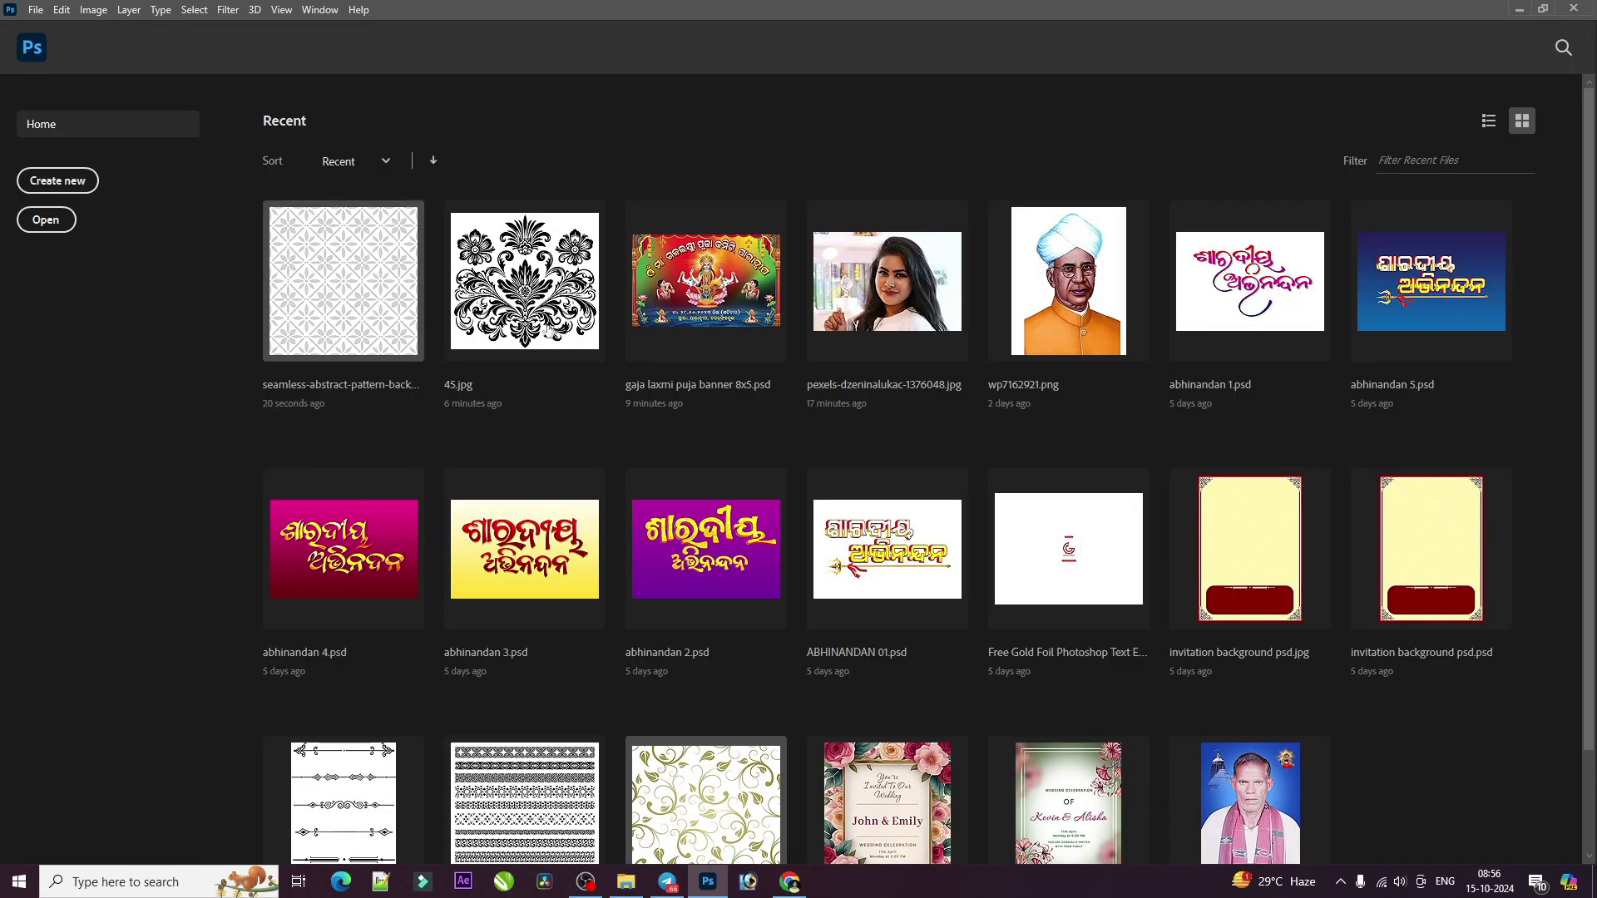
{"action": "key", "text": "ctrl+n"}
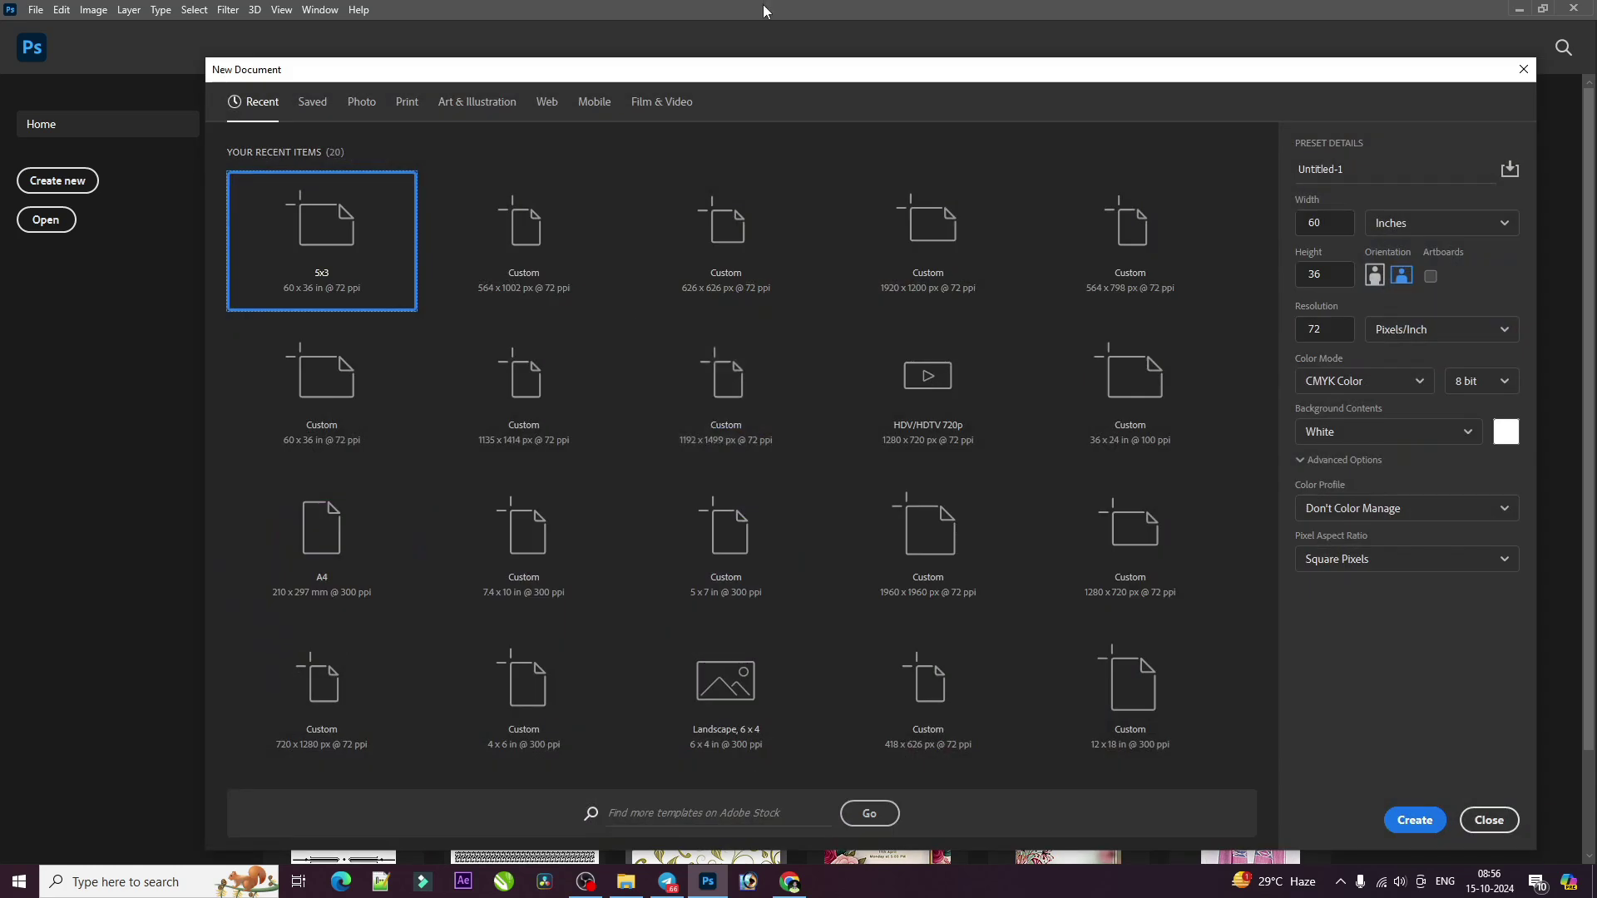
{"action": "double_click", "coordinate": [401, 221]}
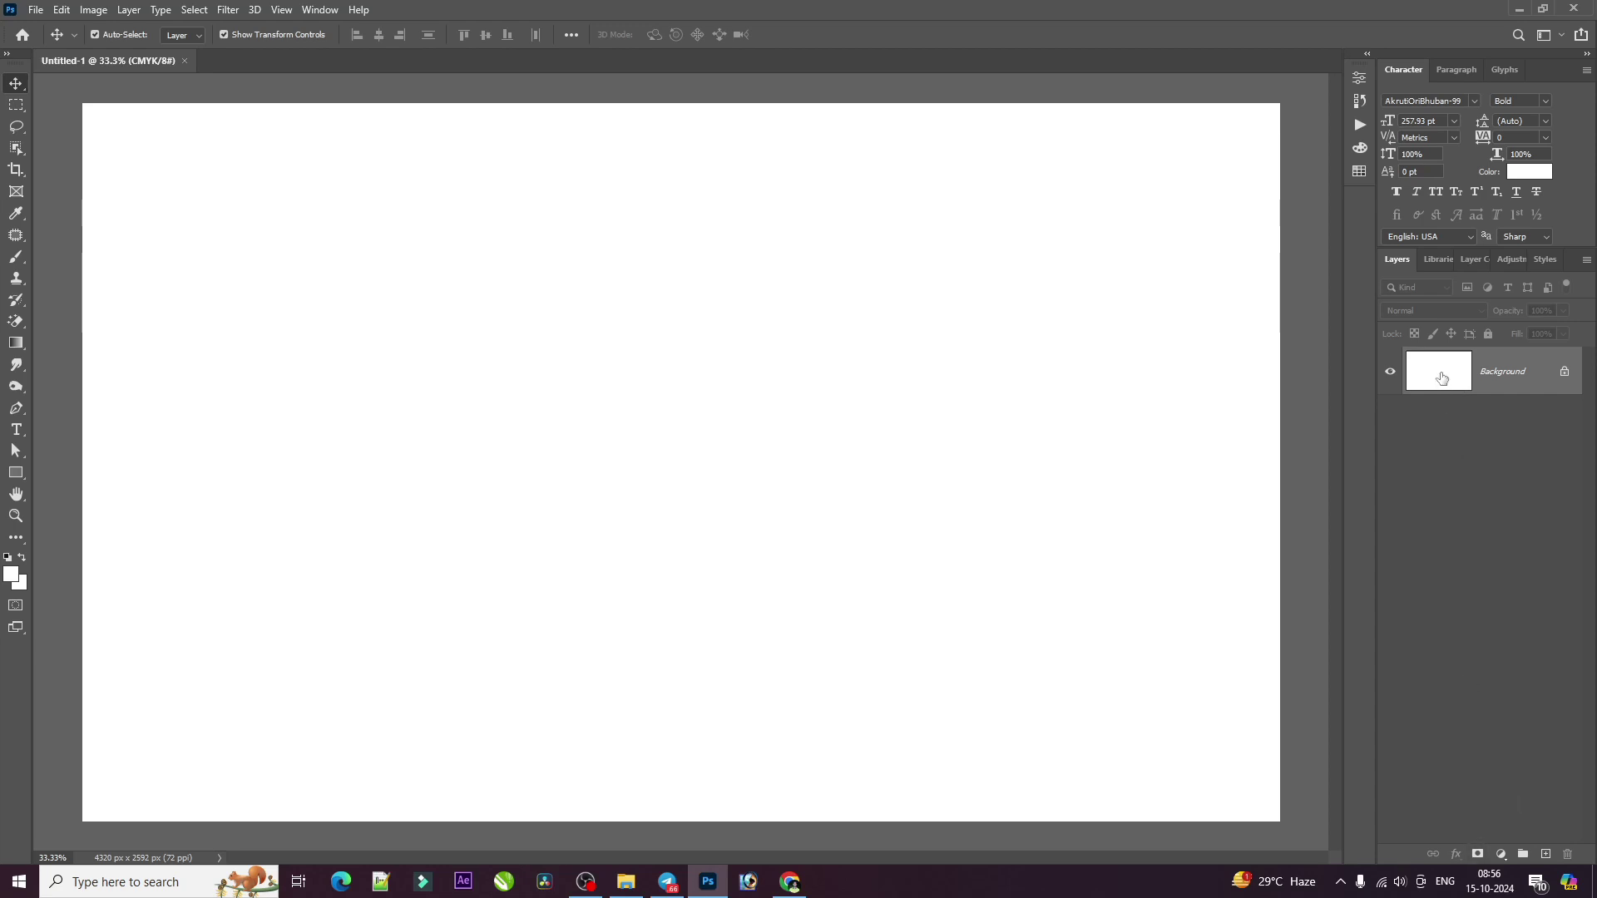
Add Layer 1 above the Background and fill it with white
{"action": "key", "text": "ctrl"}
{"action": "key", "text": "ctrl+shift+n"}
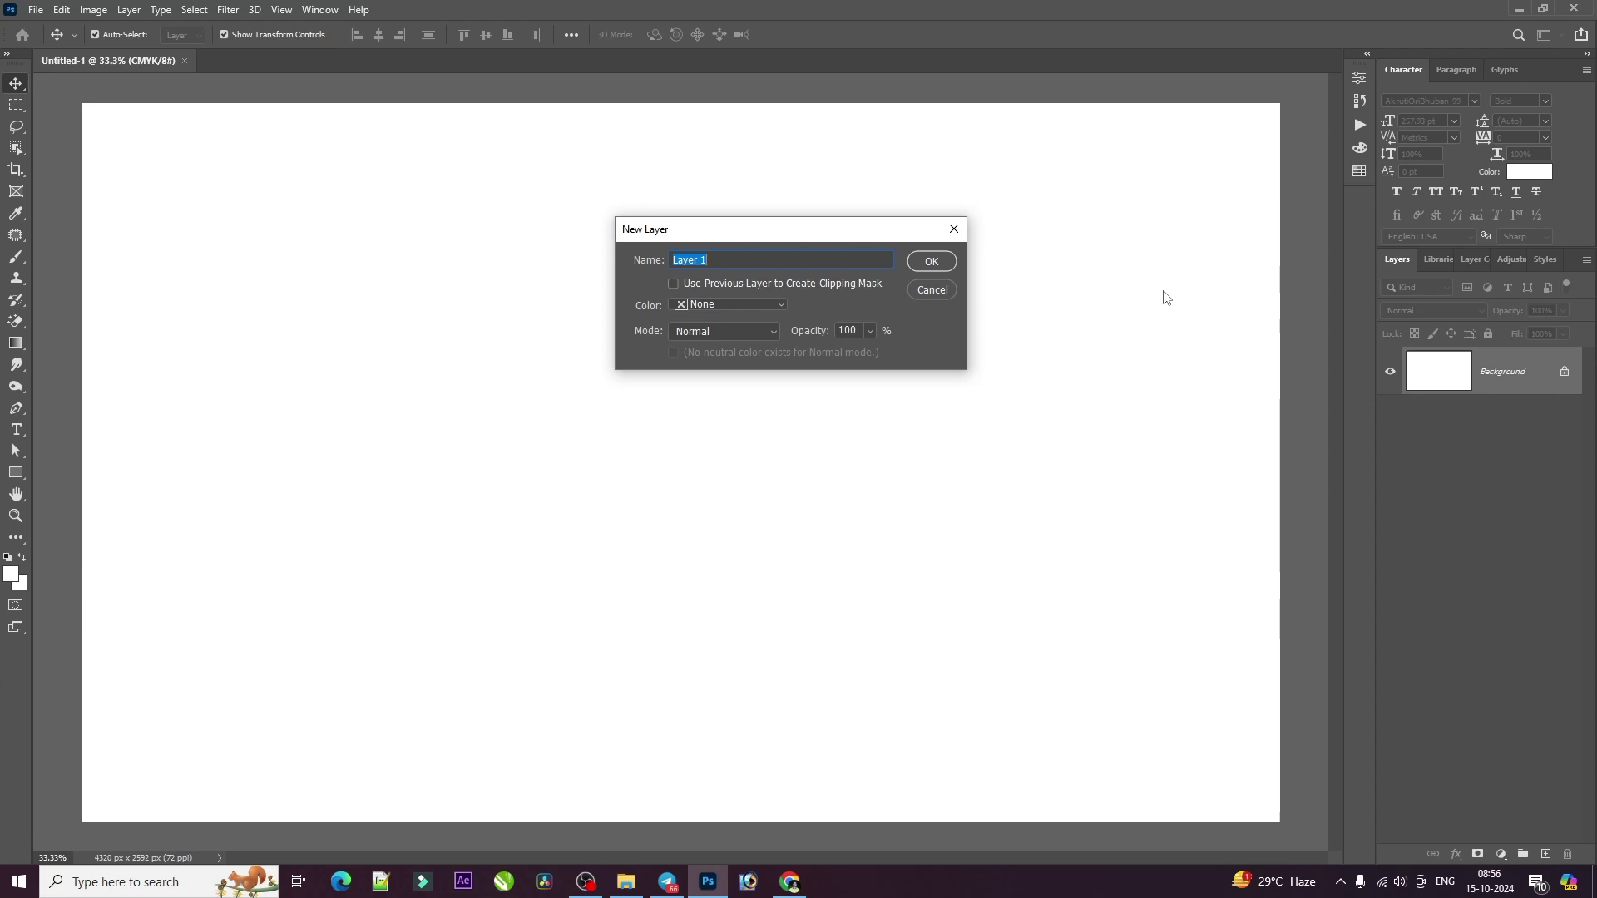
{"action": "left_click", "coordinate": [931, 261]}
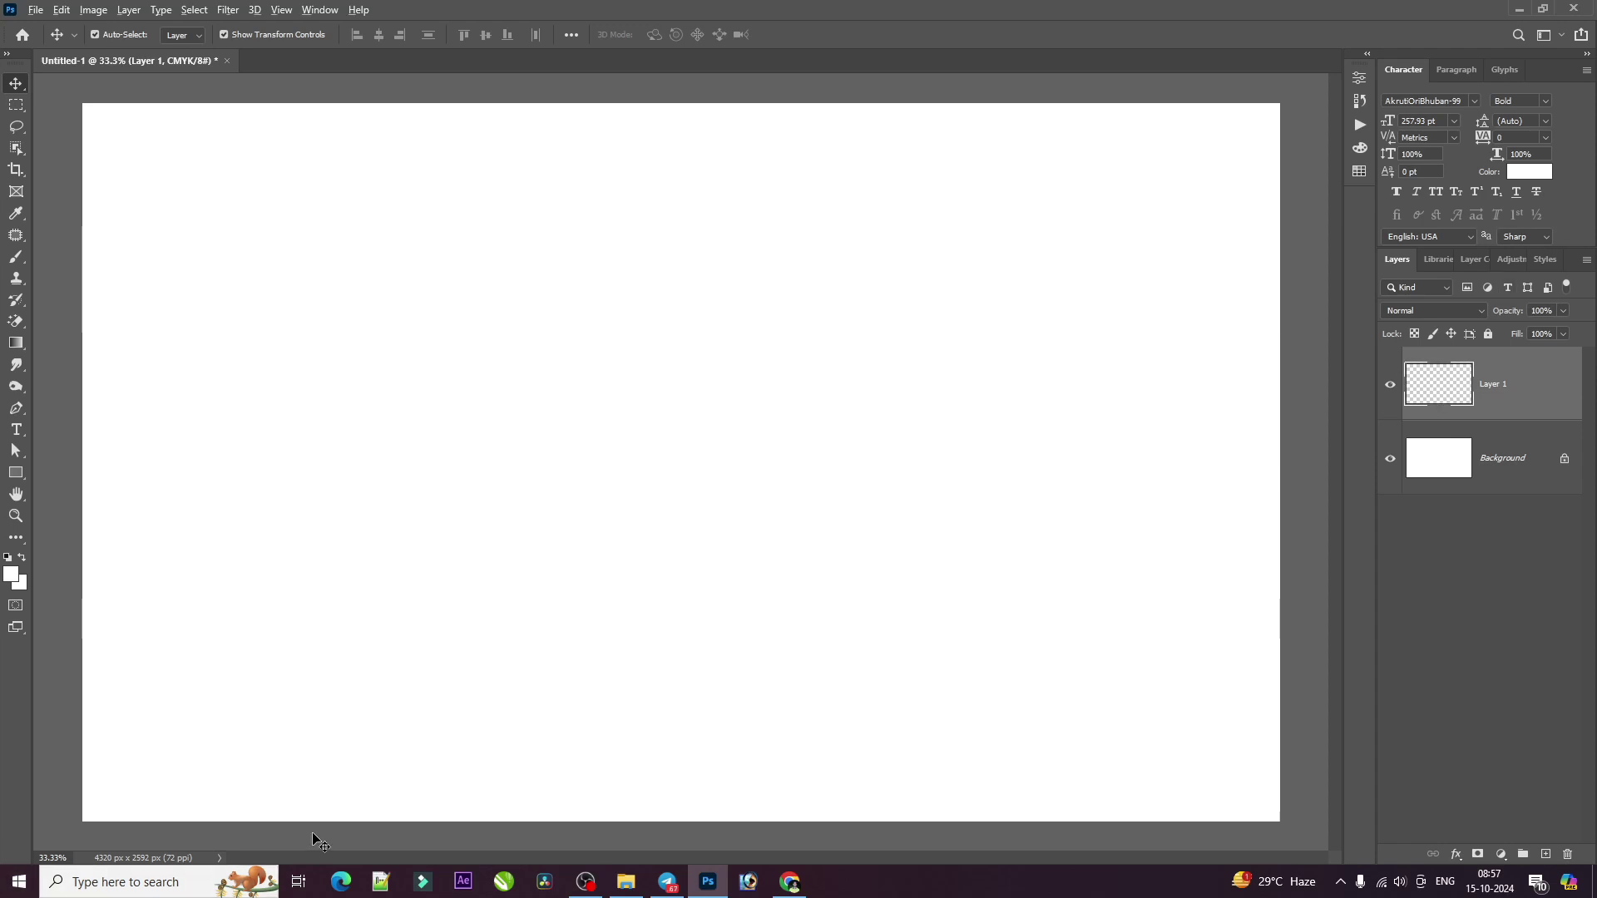
{"action": "key", "text": "alt+BackSpace"}
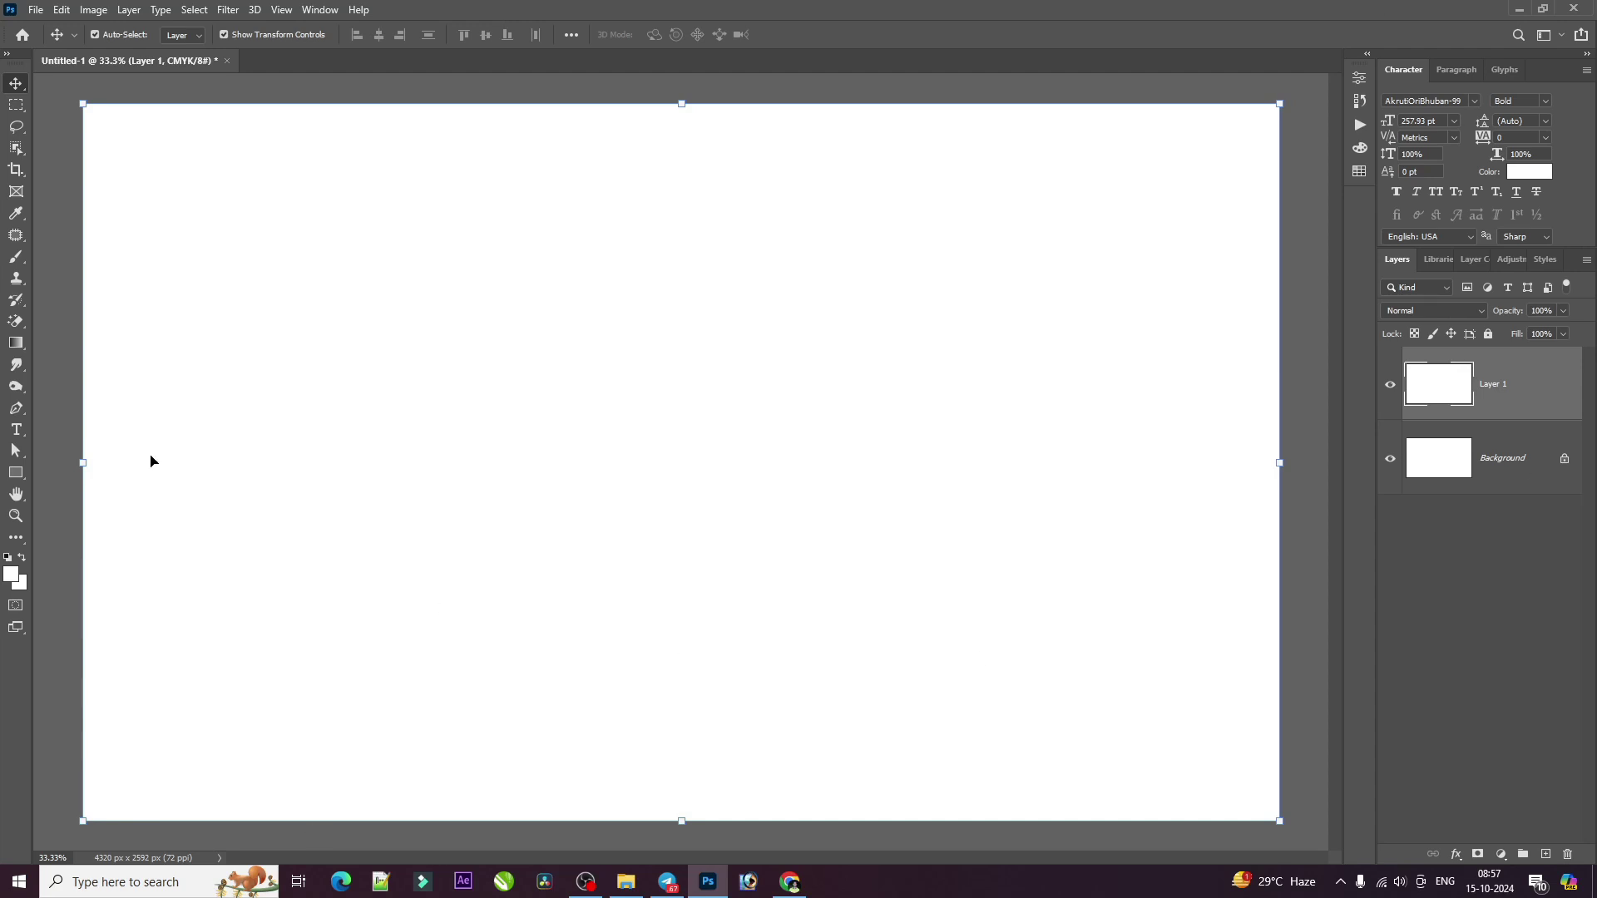
Browse the layer effects and fill/adjustment layer menus in the Layers panel
{"action": "left_click", "coordinate": [1455, 856]}
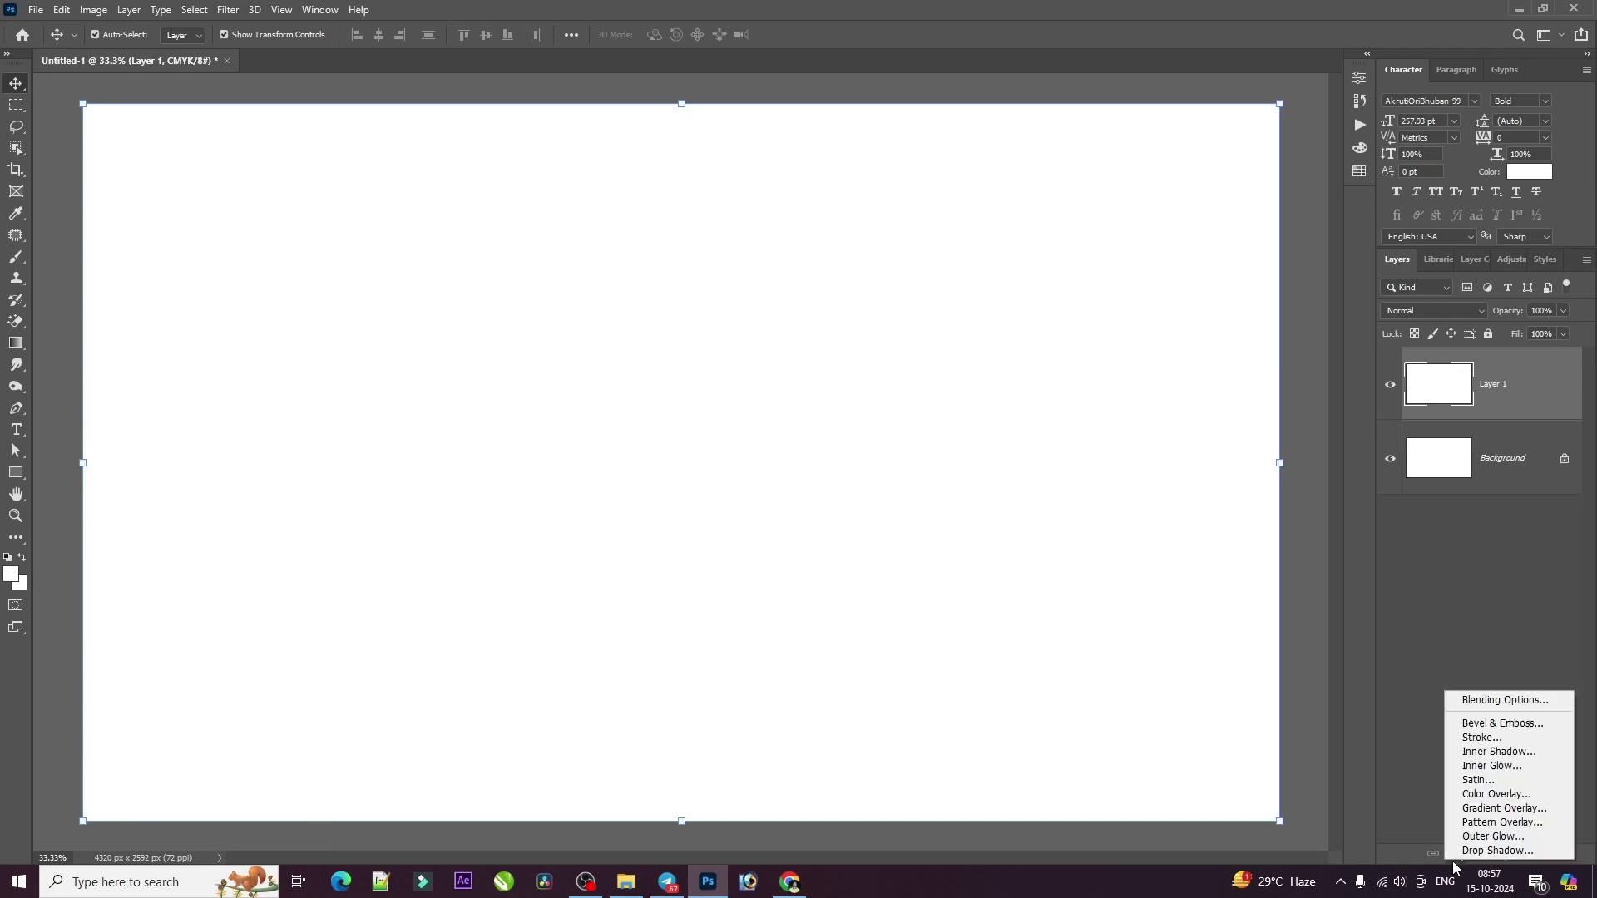
{"action": "left_click", "coordinate": [1442, 761]}
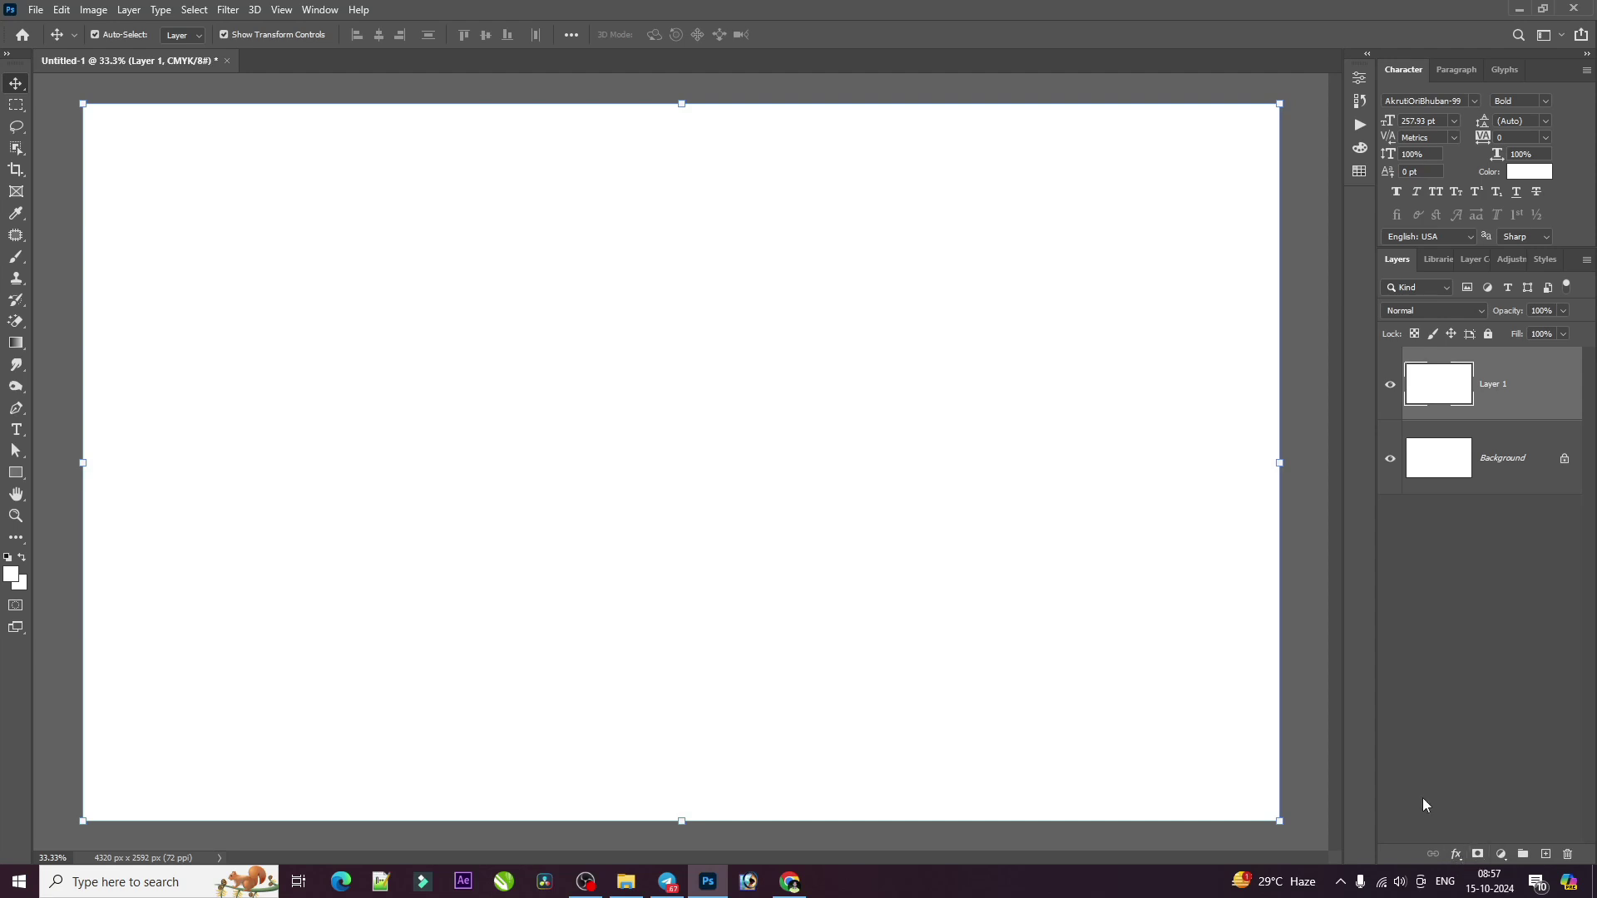
{"action": "left_click", "coordinate": [1426, 802]}
{"action": "left_click", "coordinate": [1501, 857]}
{"action": "left_click", "coordinate": [1332, 642]}
{"action": "left_click", "coordinate": [1501, 856]}
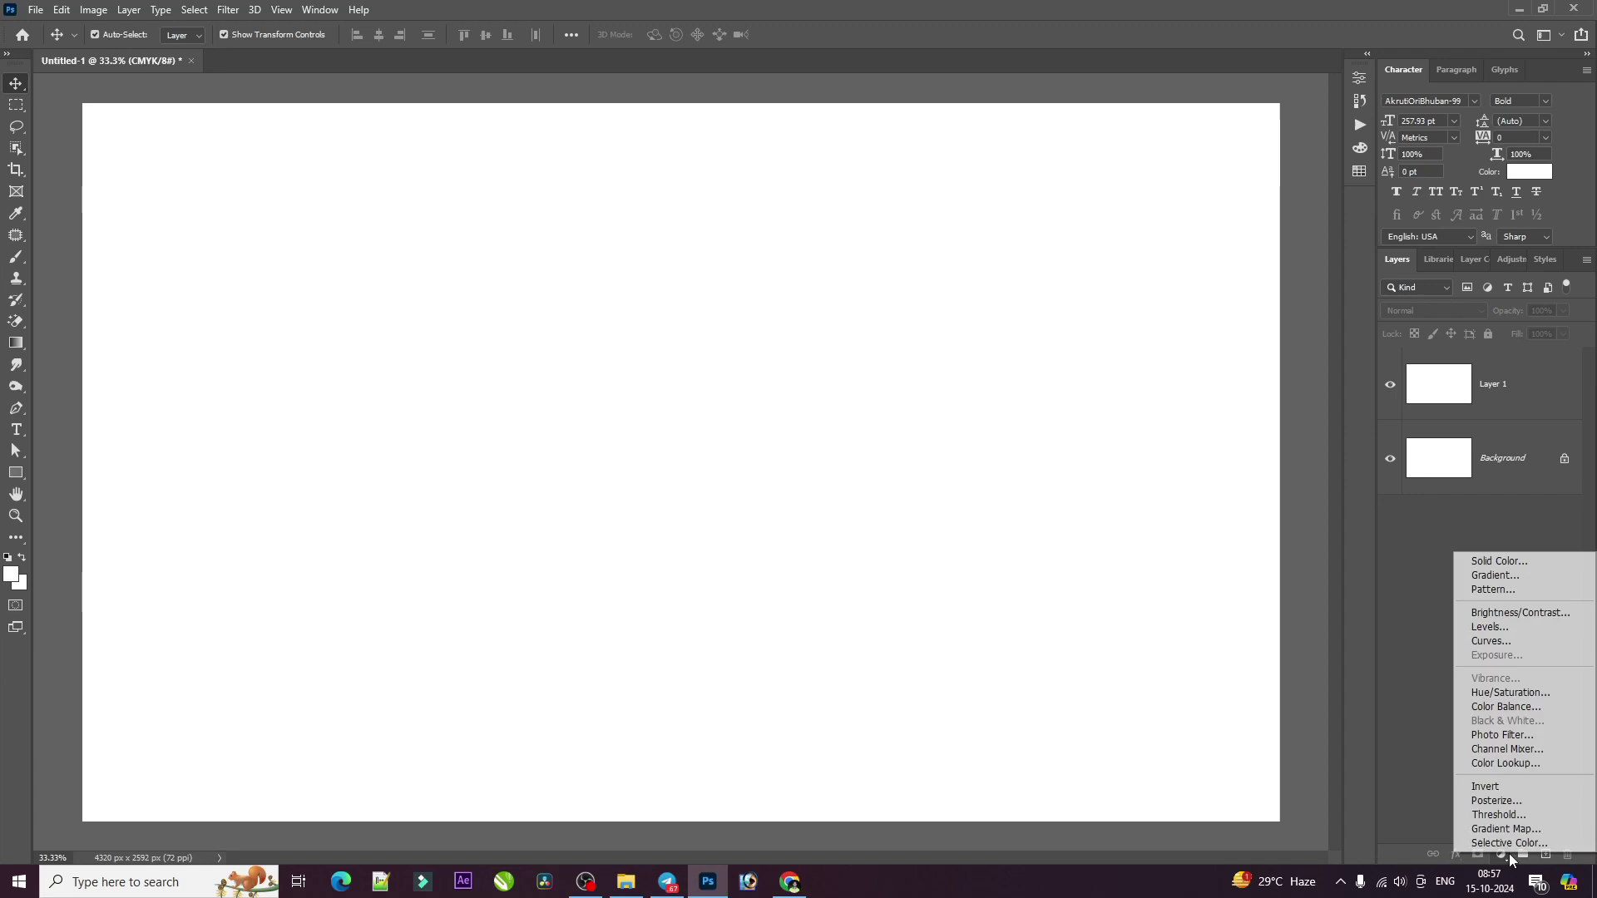
Add a Pattern fill layer using the grey floral pattern
{"action": "left_click", "coordinate": [1486, 591]}
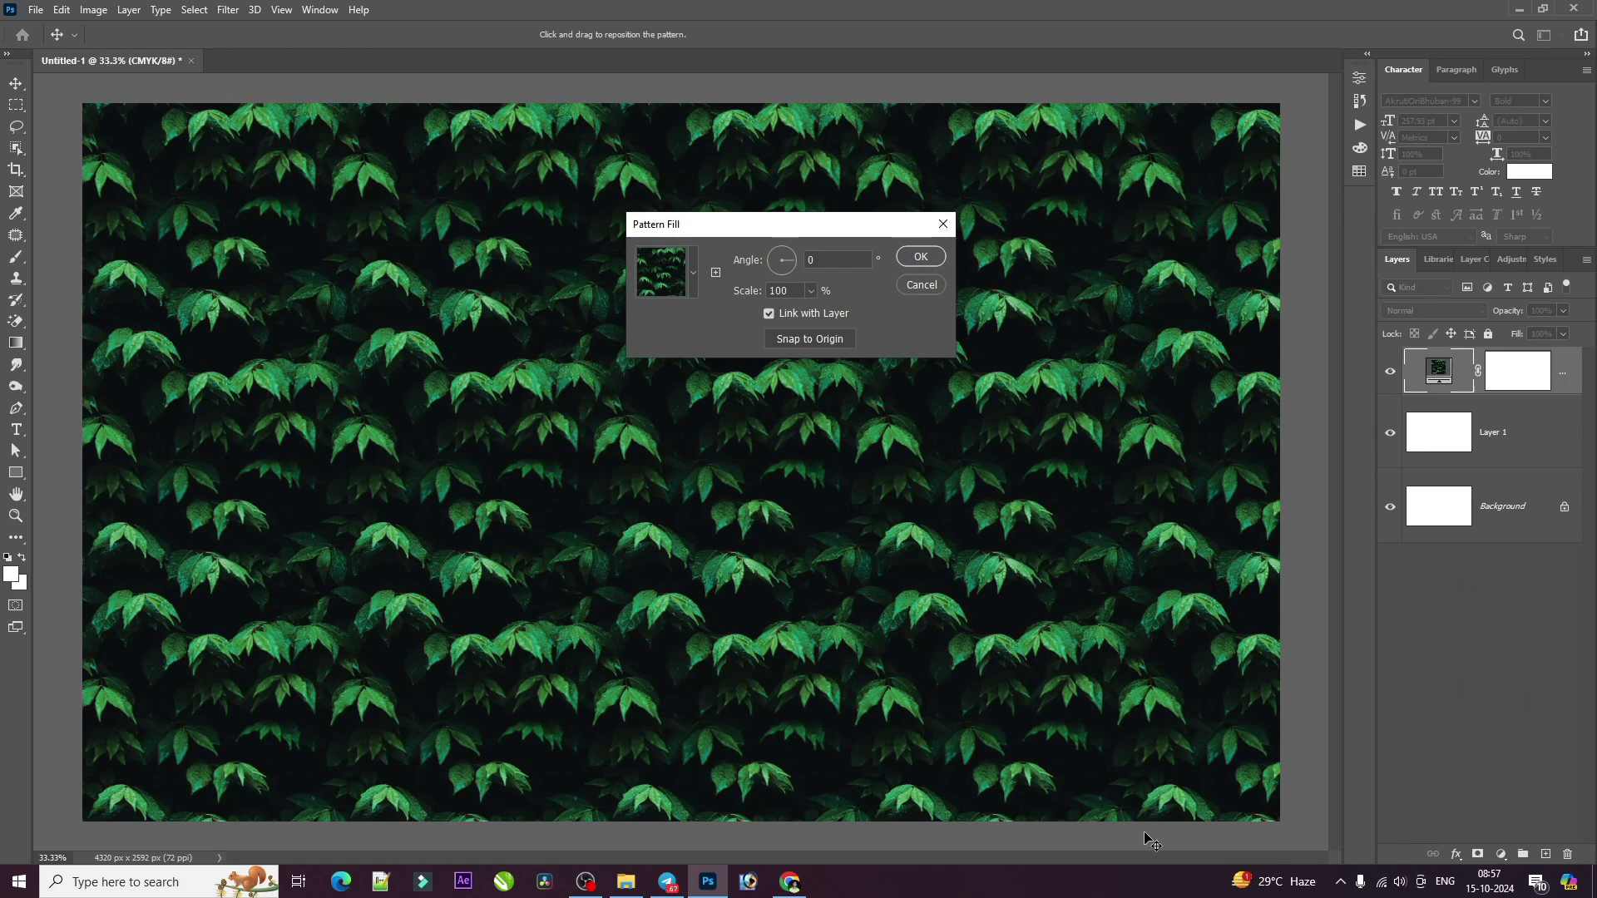
{"action": "left_click", "coordinate": [692, 274]}
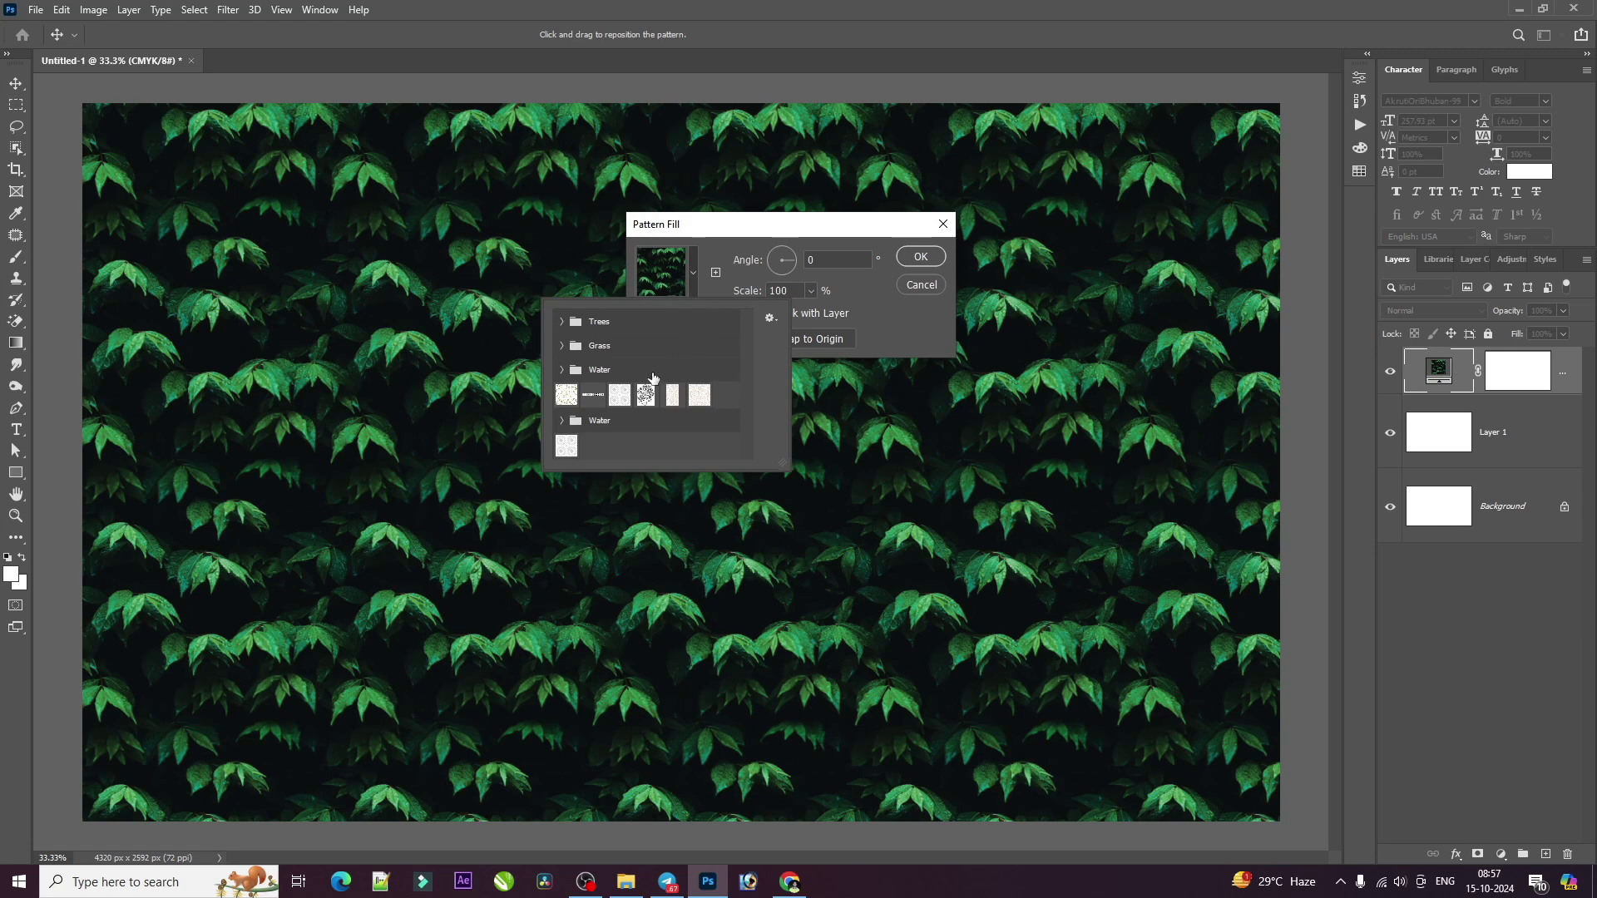
{"action": "left_click", "coordinate": [569, 449]}
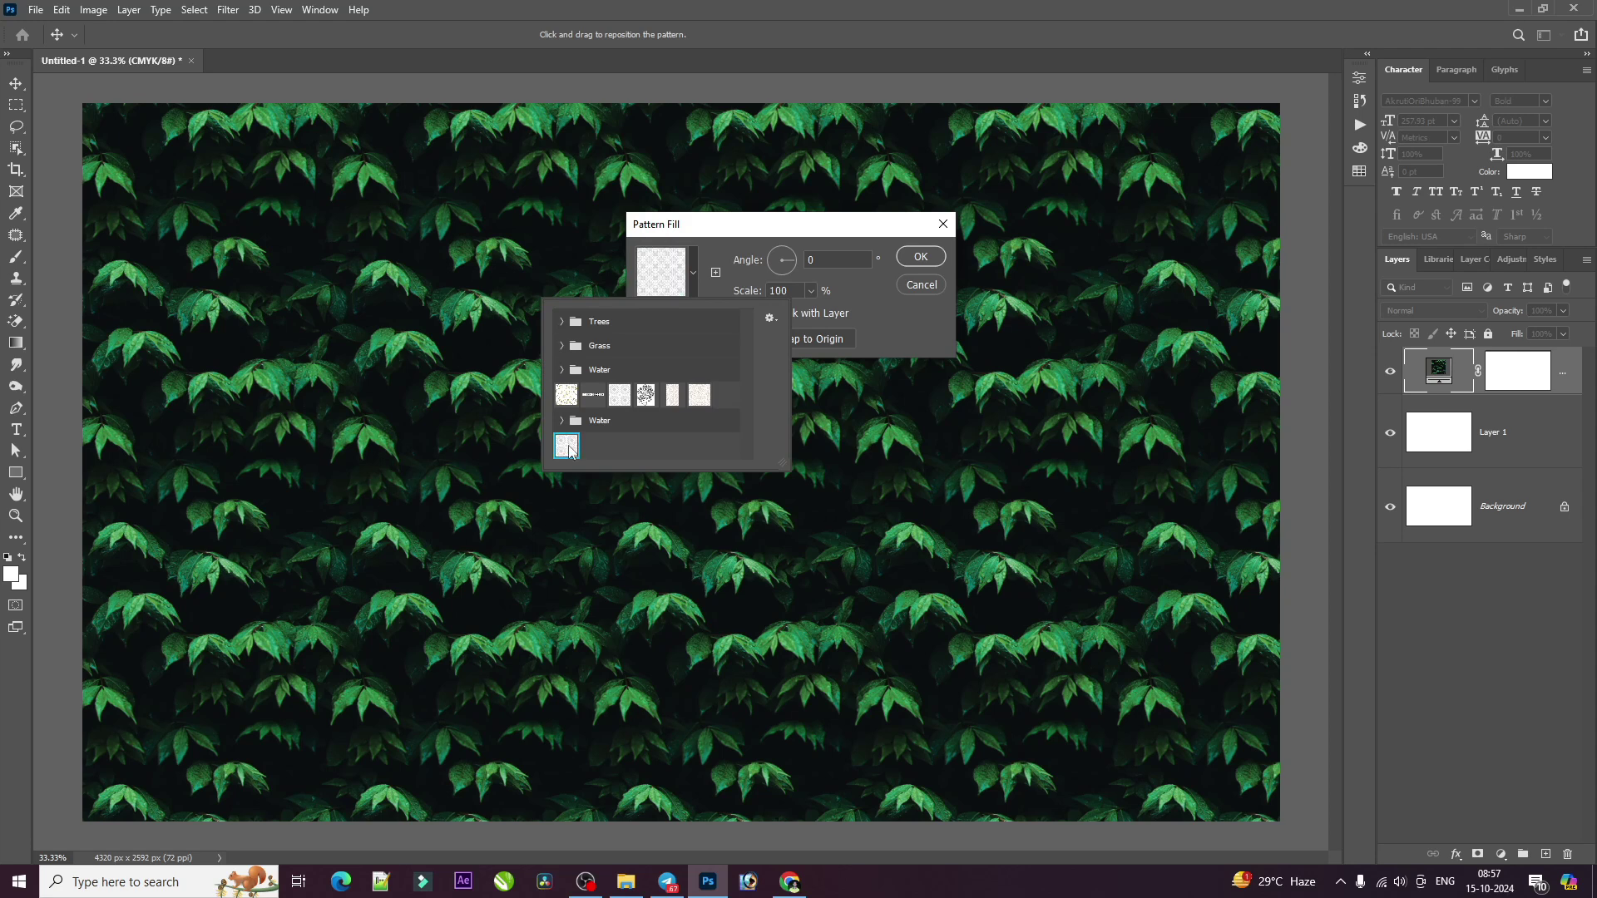
{"action": "right_click", "coordinate": [569, 453]}
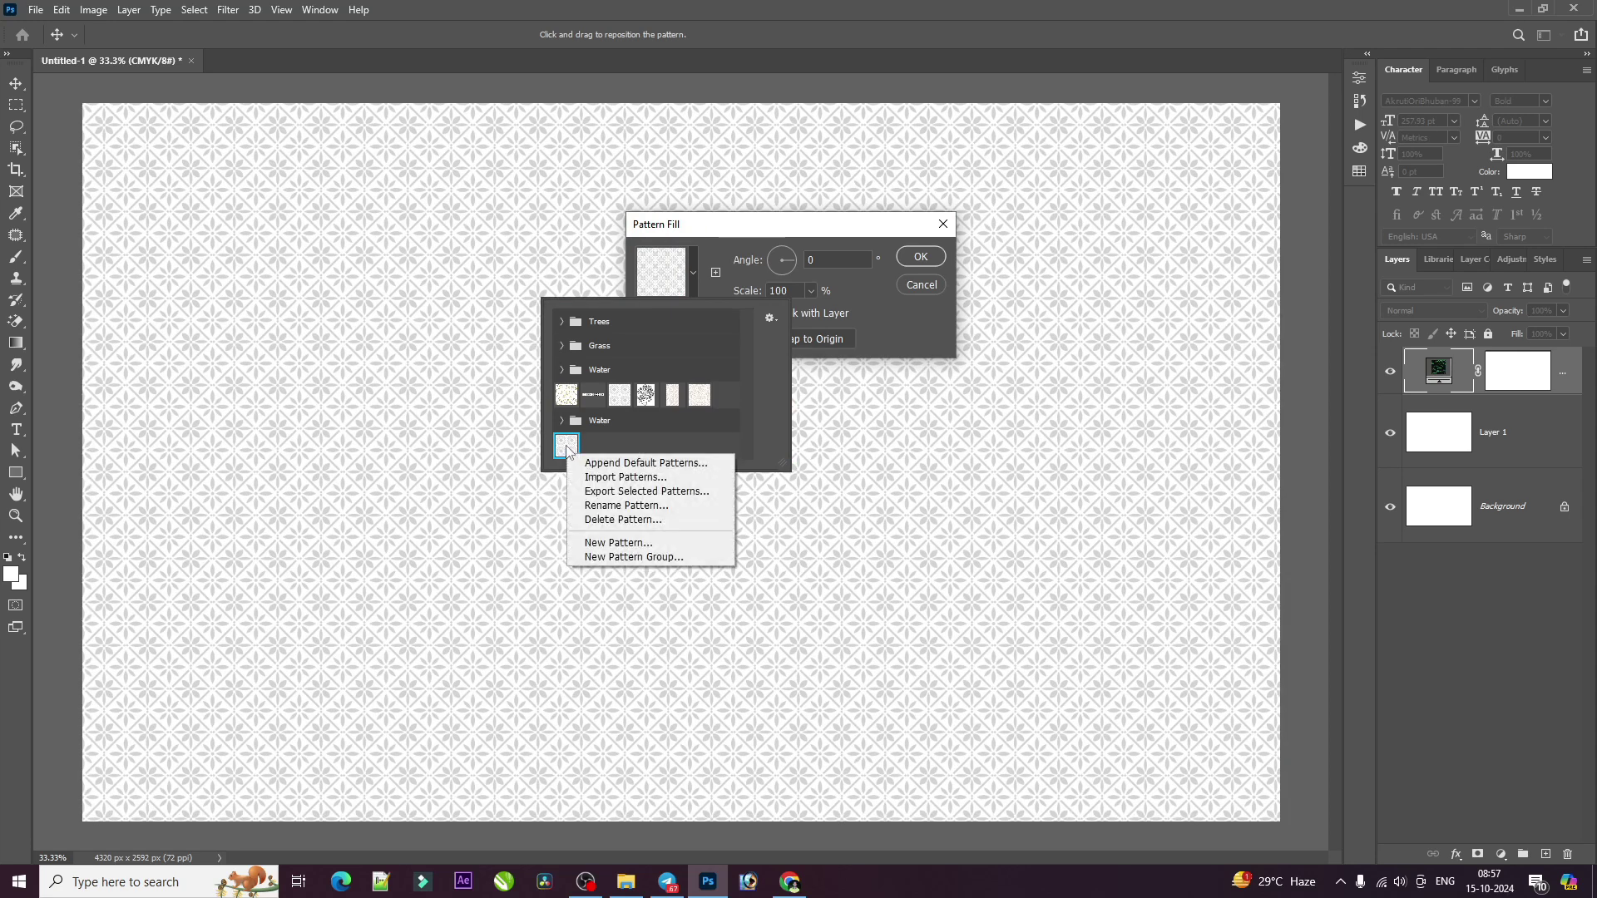
{"action": "left_click", "coordinate": [566, 449]}
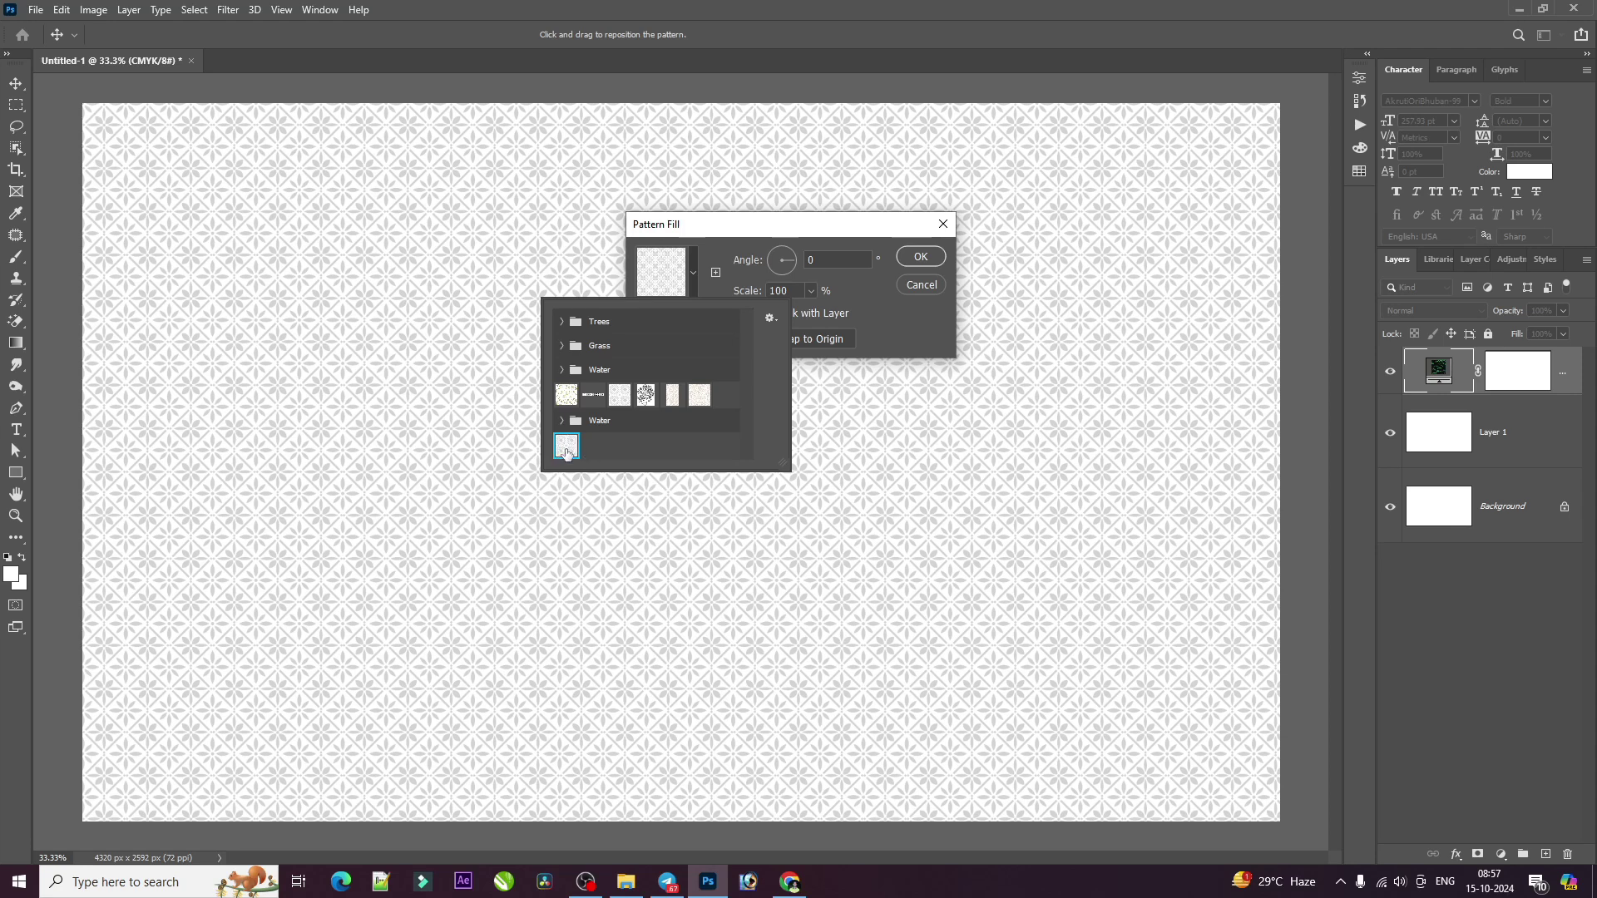
Close the pattern picker and set the pattern scale to 221%
{"action": "right_click", "coordinate": [569, 455]}
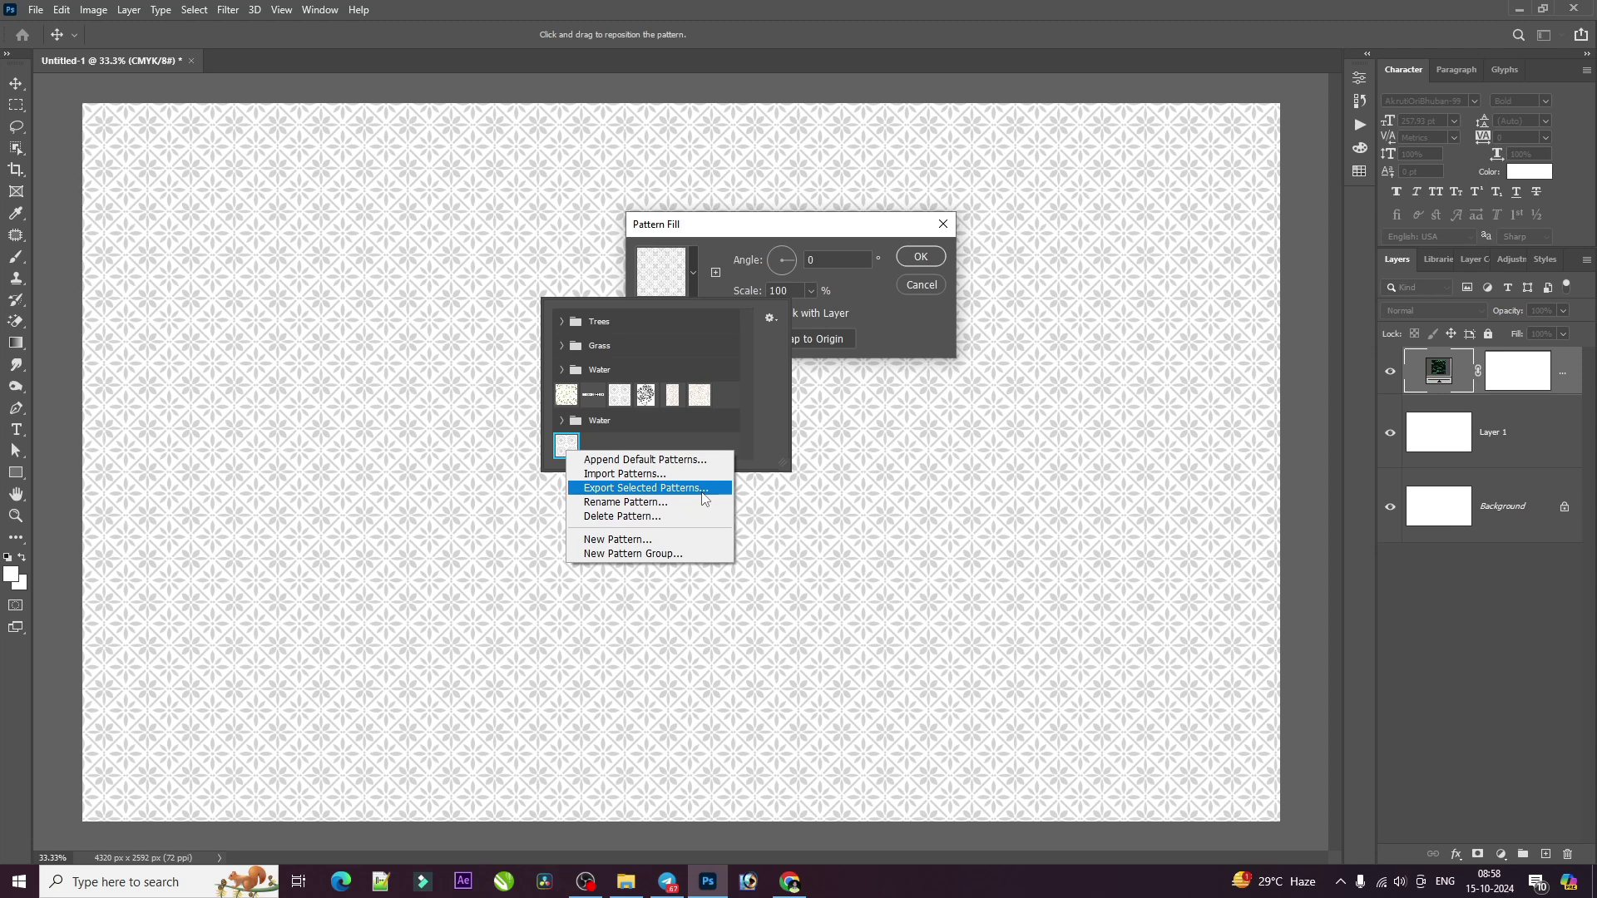
{"action": "left_click", "coordinate": [756, 428]}
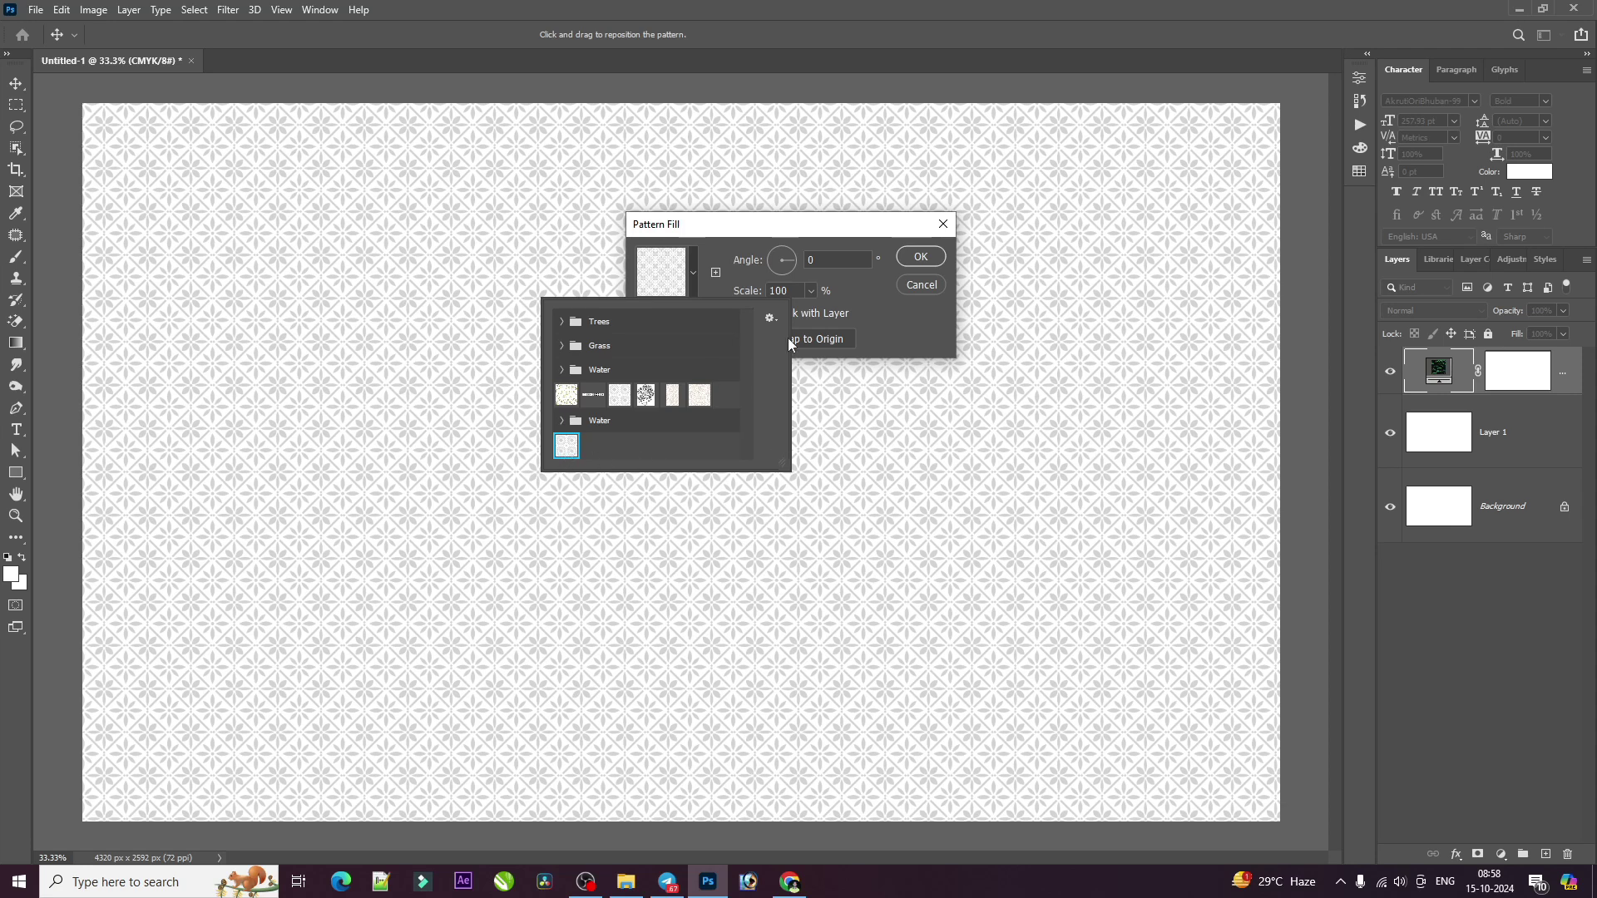
{"action": "left_click", "coordinate": [871, 321]}
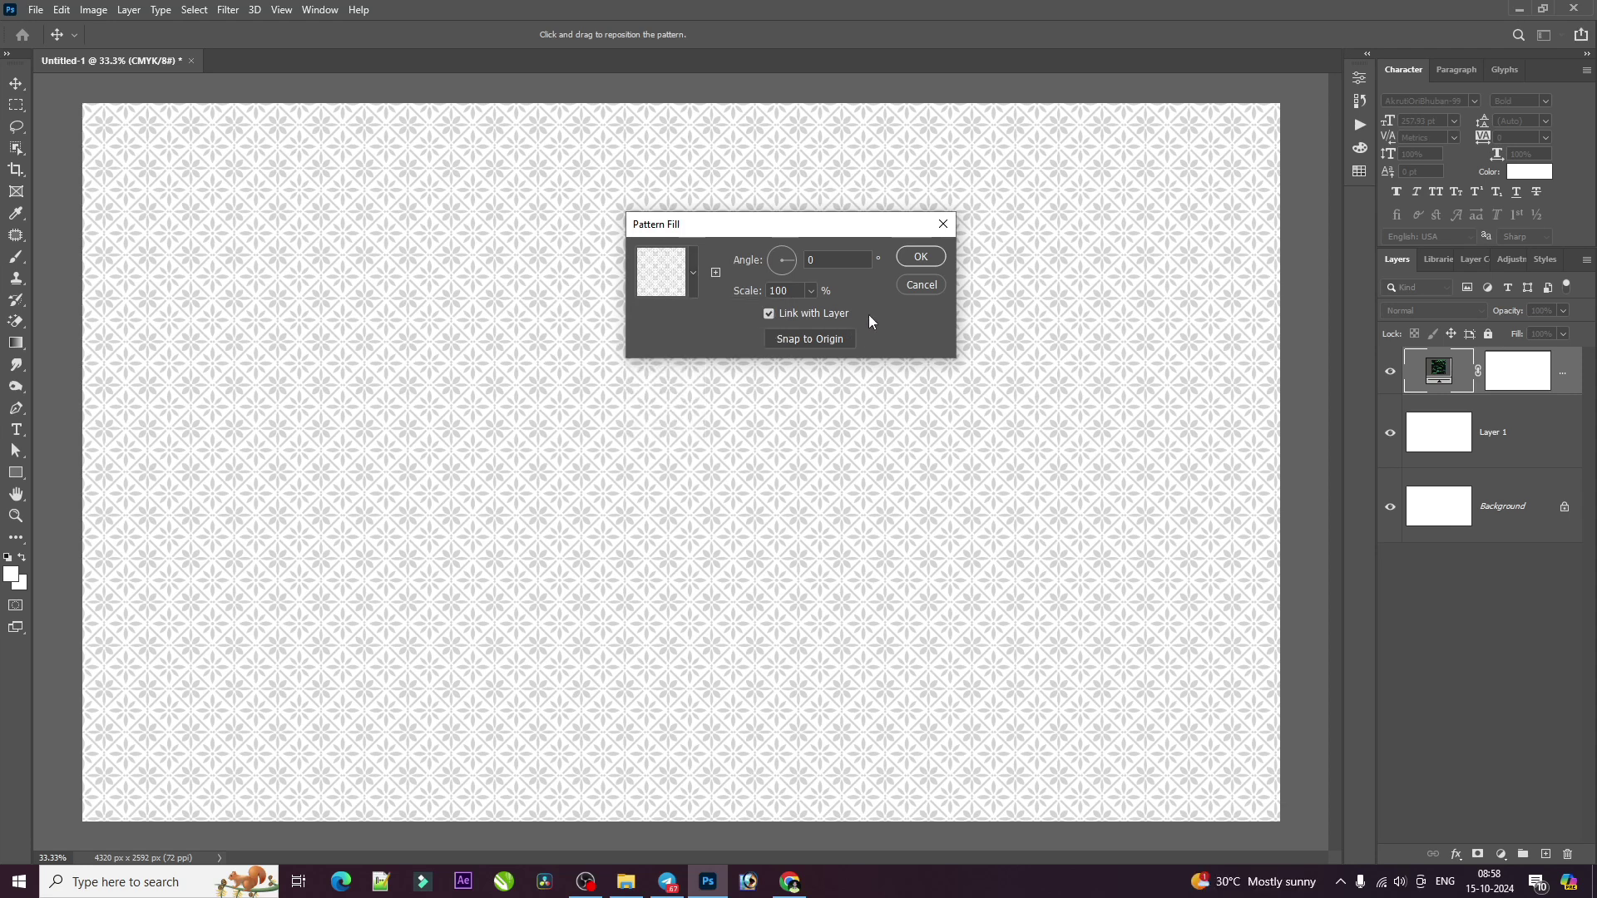
{"action": "left_click", "coordinate": [811, 293]}
{"action": "left_click_drag", "start_coordinate": [822, 314], "coordinate": [812, 317]}
Confirm the pattern fill, then select Layer 1 with the pattern layer hidden
{"action": "left_click", "coordinate": [915, 257]}
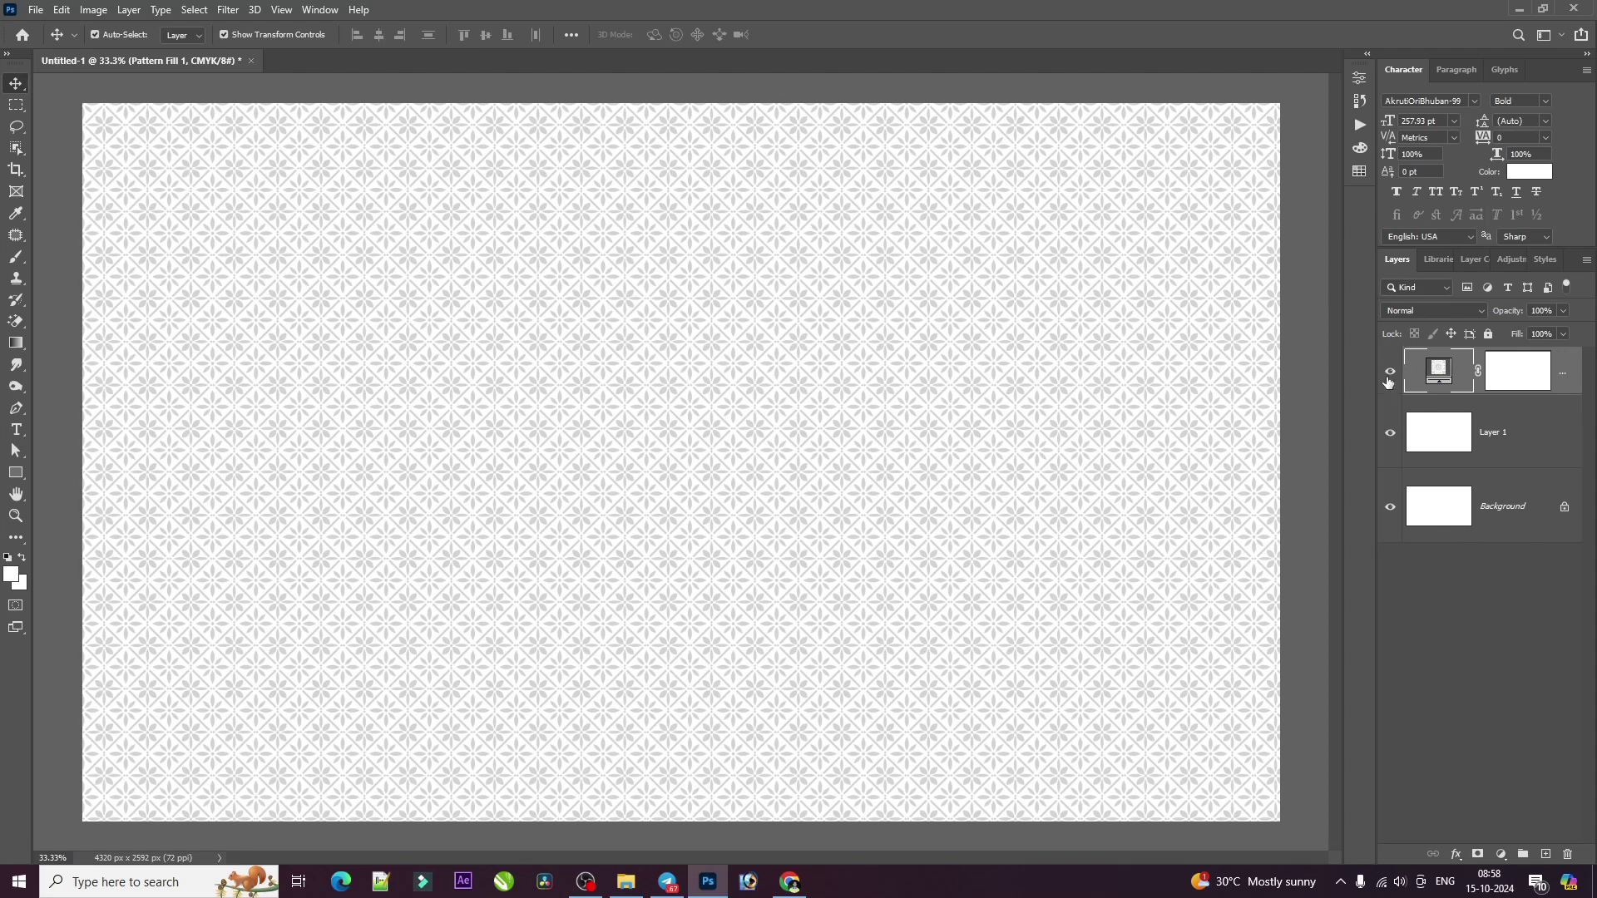
{"action": "left_click", "coordinate": [1389, 373]}
{"action": "left_click", "coordinate": [1388, 379]}
{"action": "left_click", "coordinate": [1493, 434]}
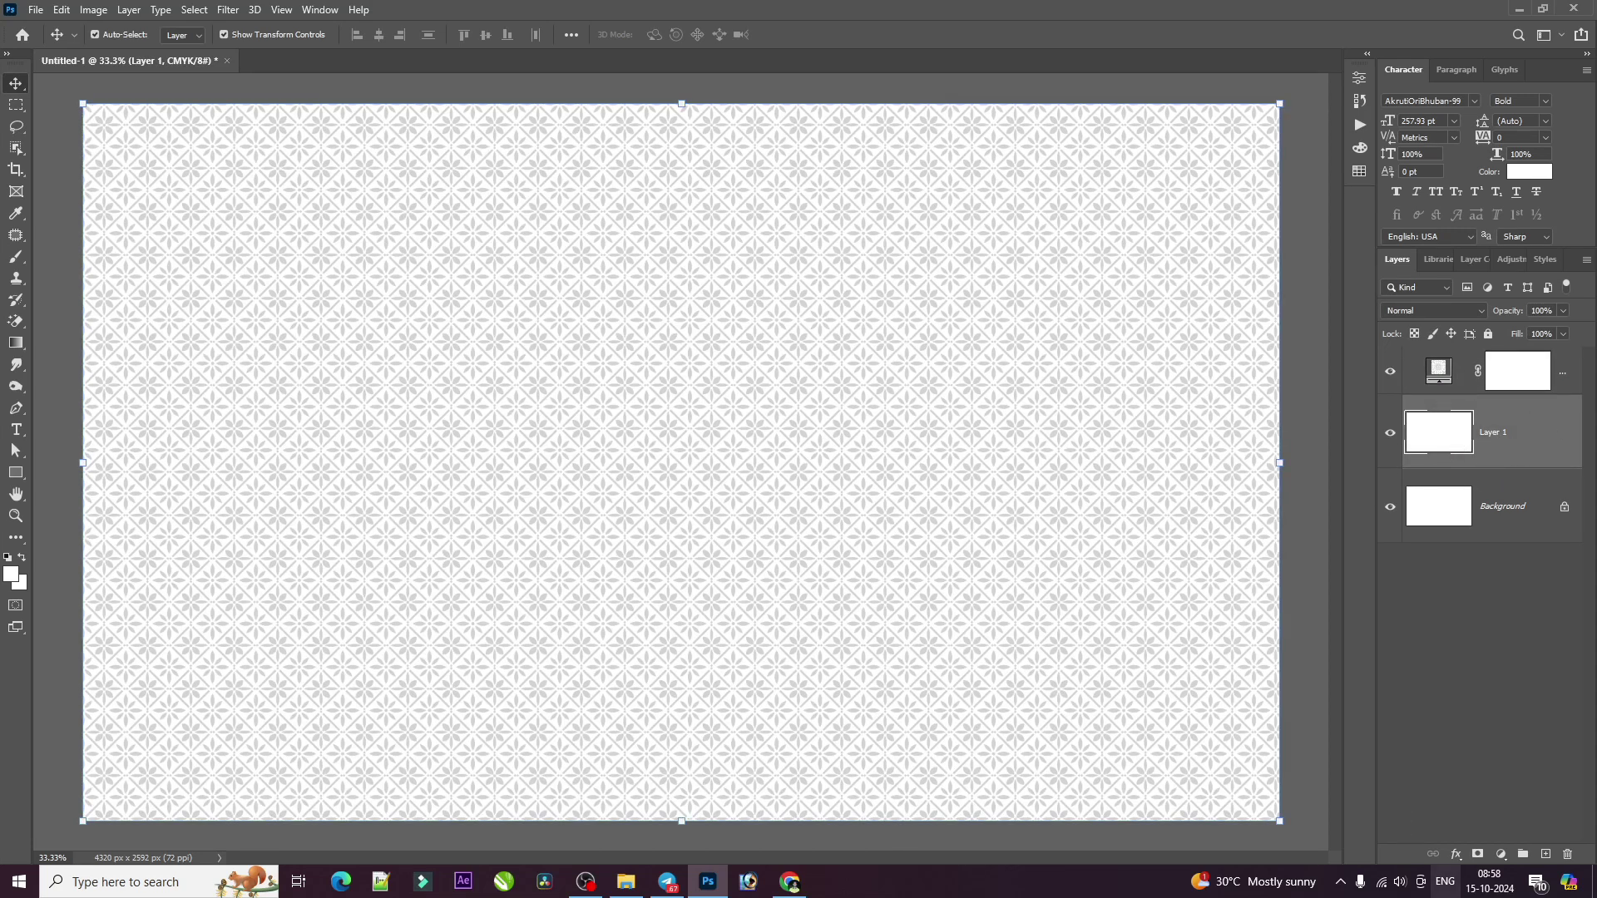
{"action": "left_click", "coordinate": [1389, 372]}
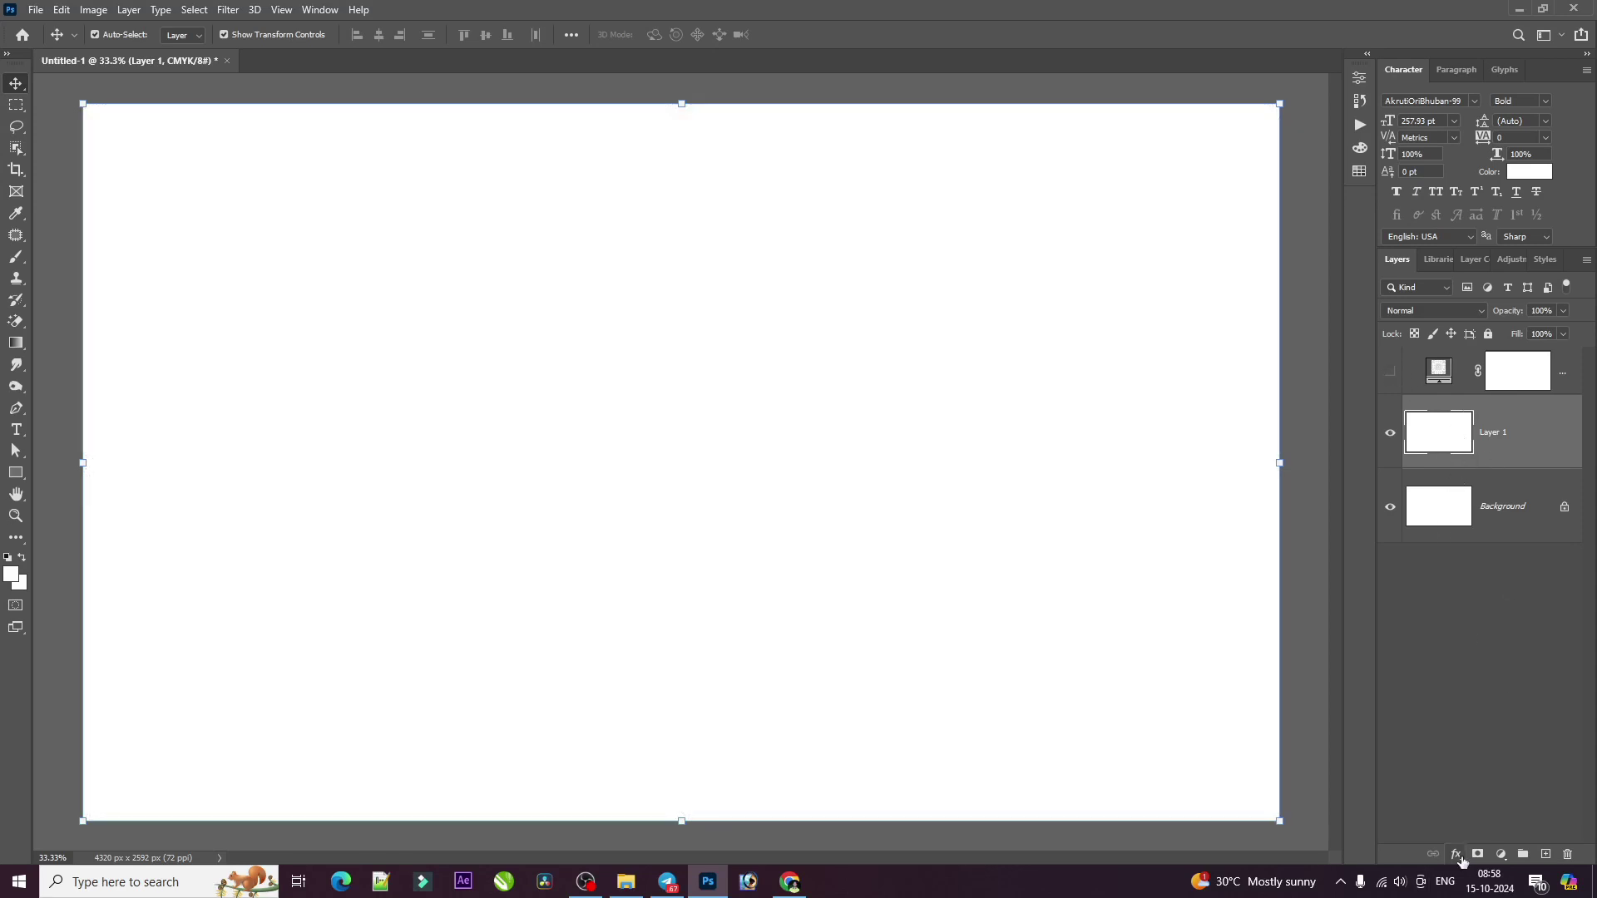
Add a radial crimson Gradient Overlay to Layer 1, then show the pattern layer again
{"action": "left_click", "coordinate": [1457, 855]}
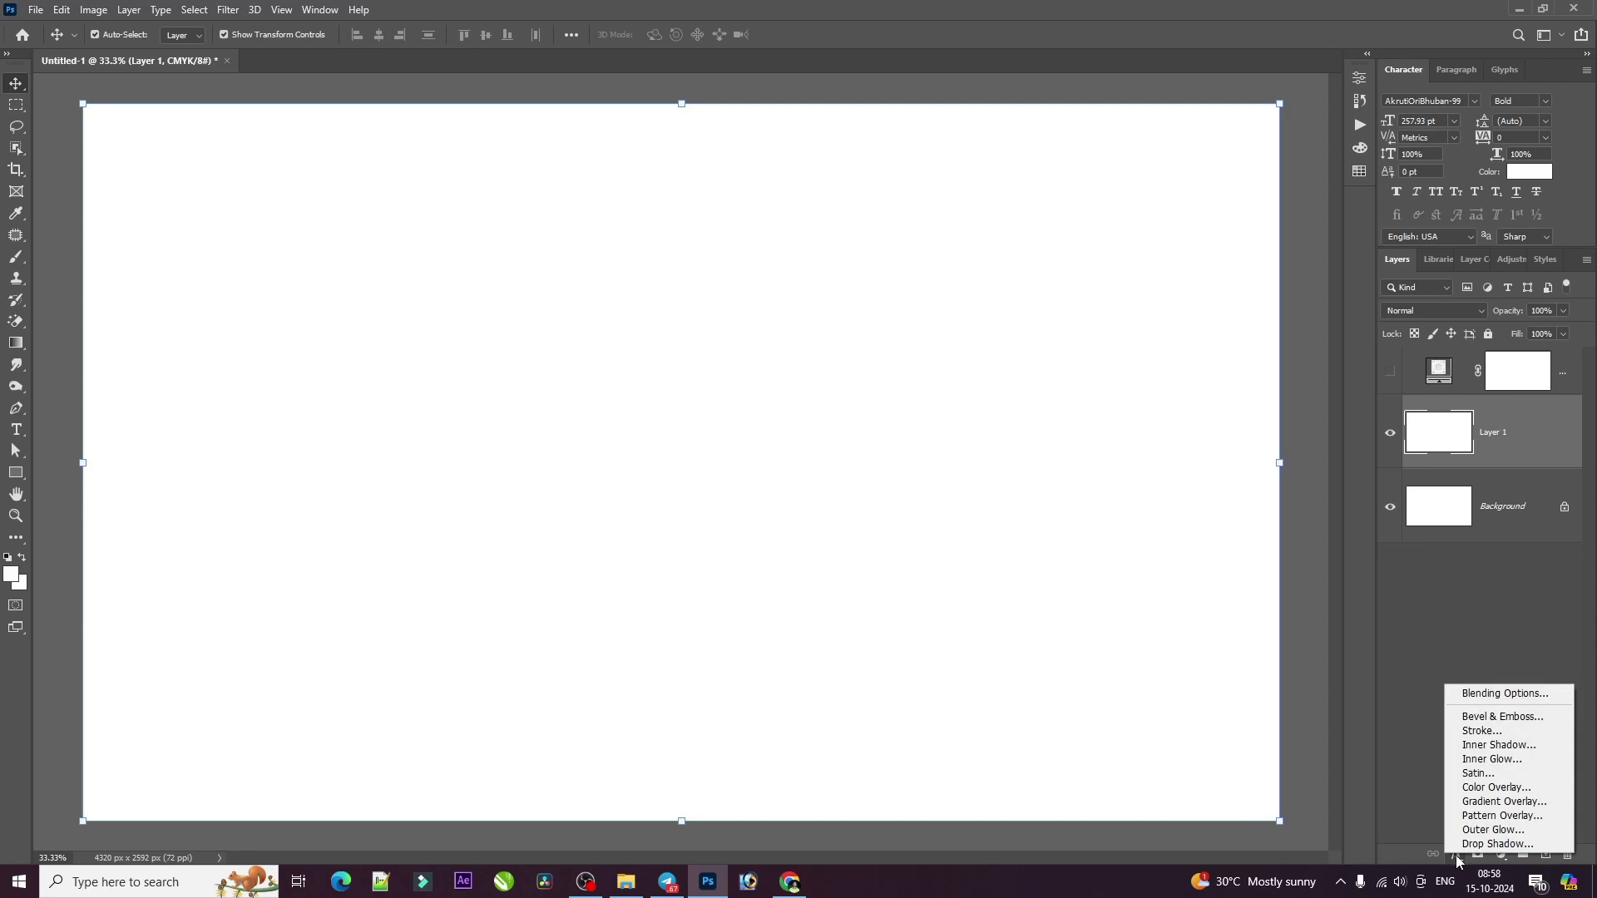
{"action": "left_click", "coordinate": [1485, 802]}
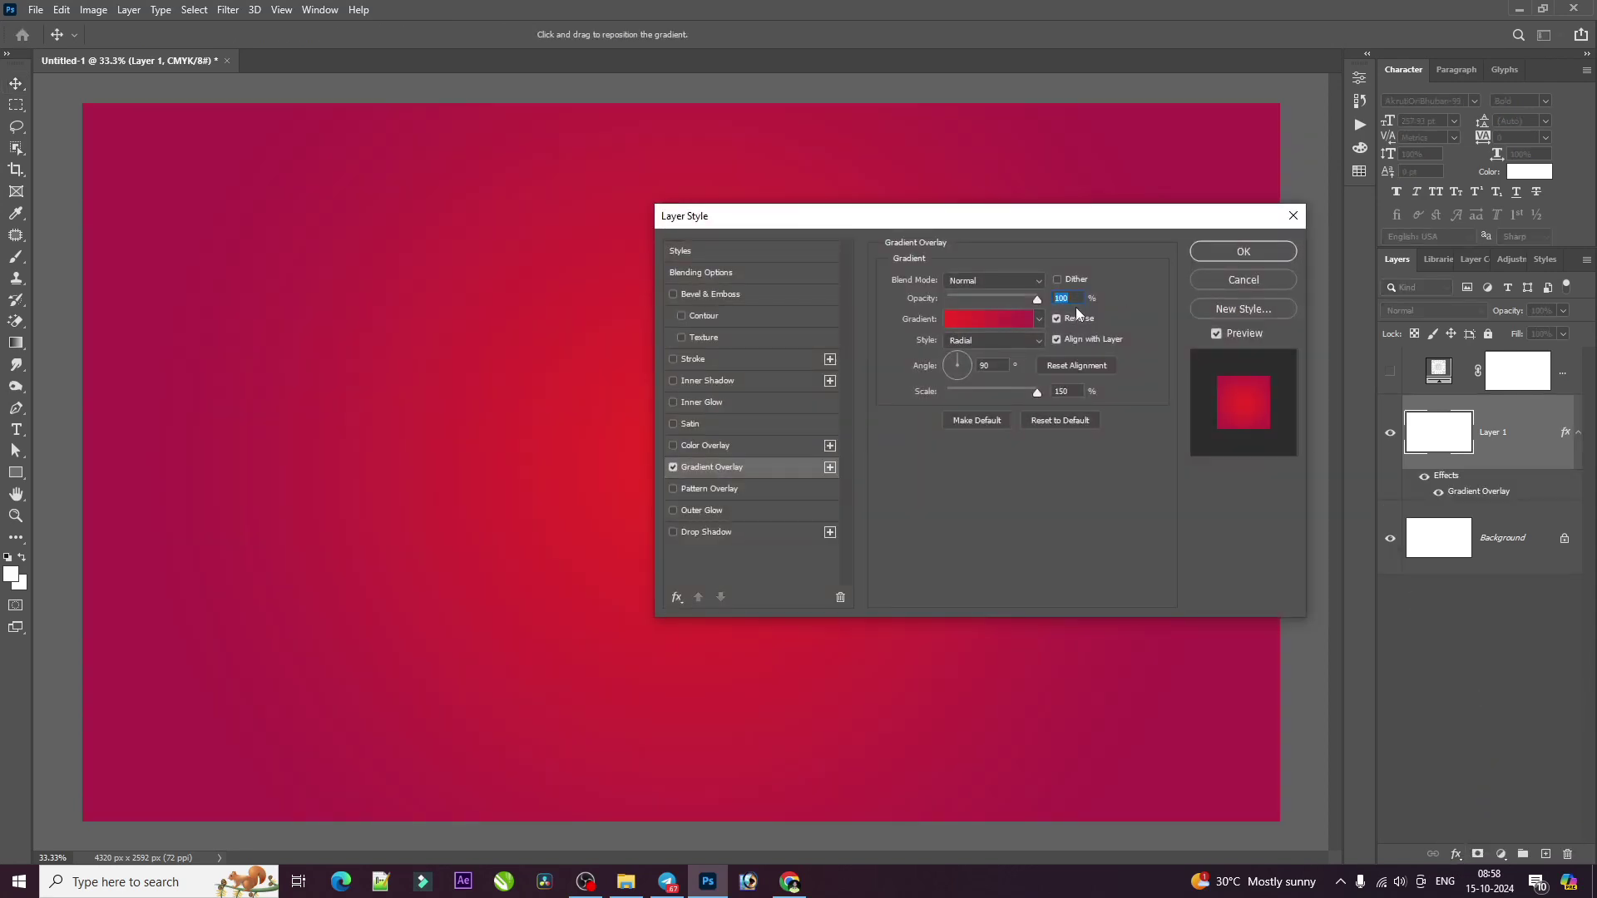
{"action": "left_click", "coordinate": [988, 318]}
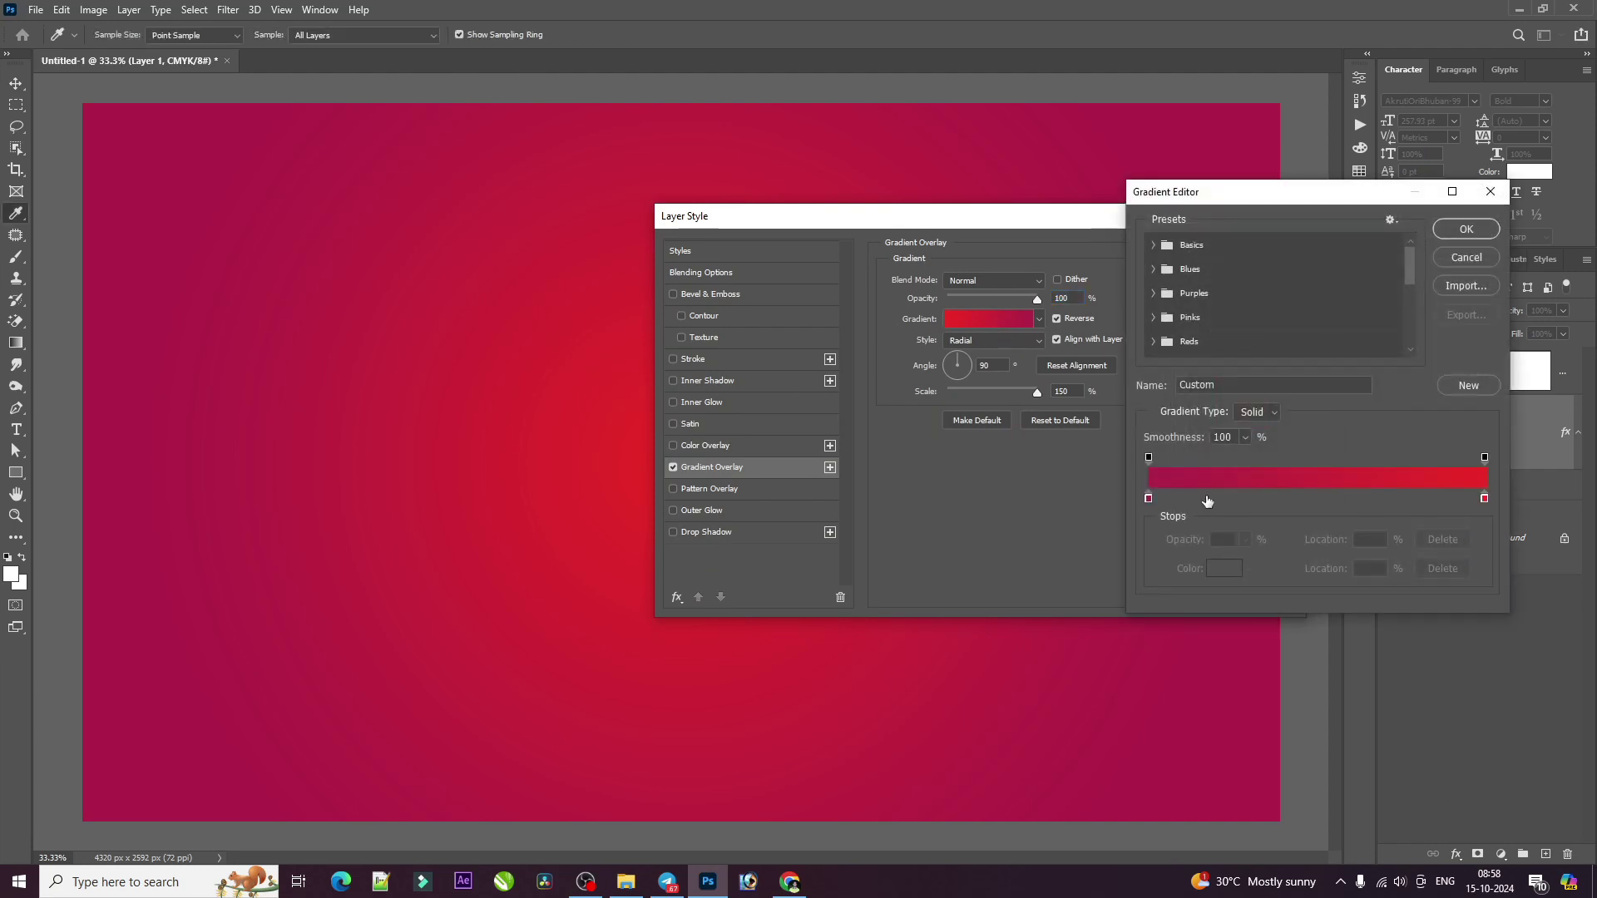
{"action": "left_click", "coordinate": [1148, 499]}
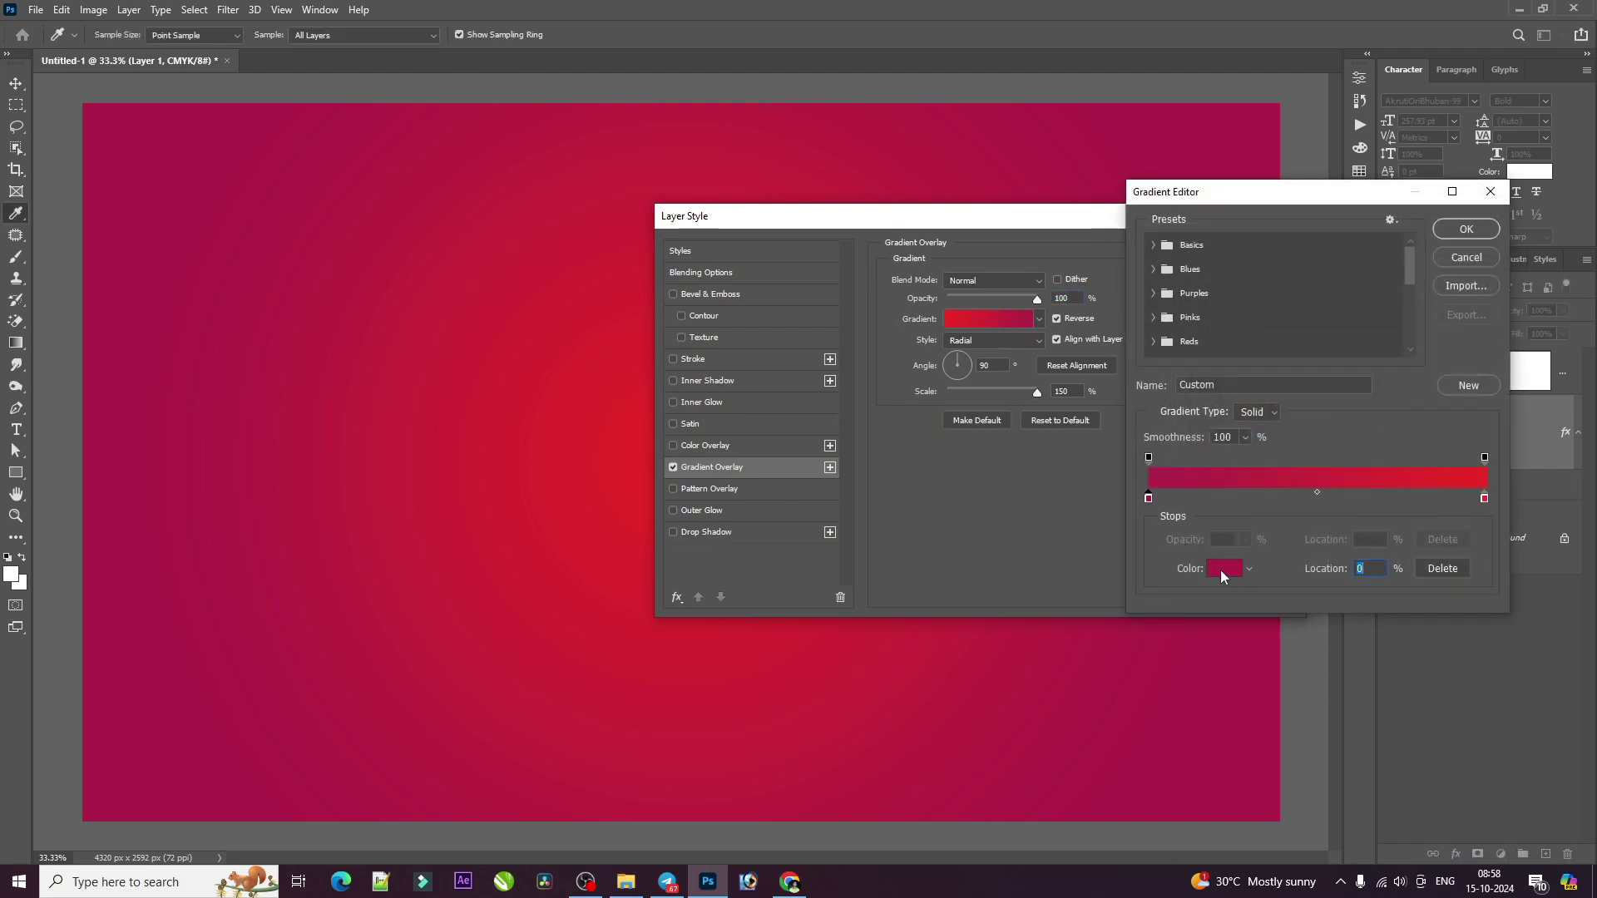
{"action": "left_click", "coordinate": [1220, 569]}
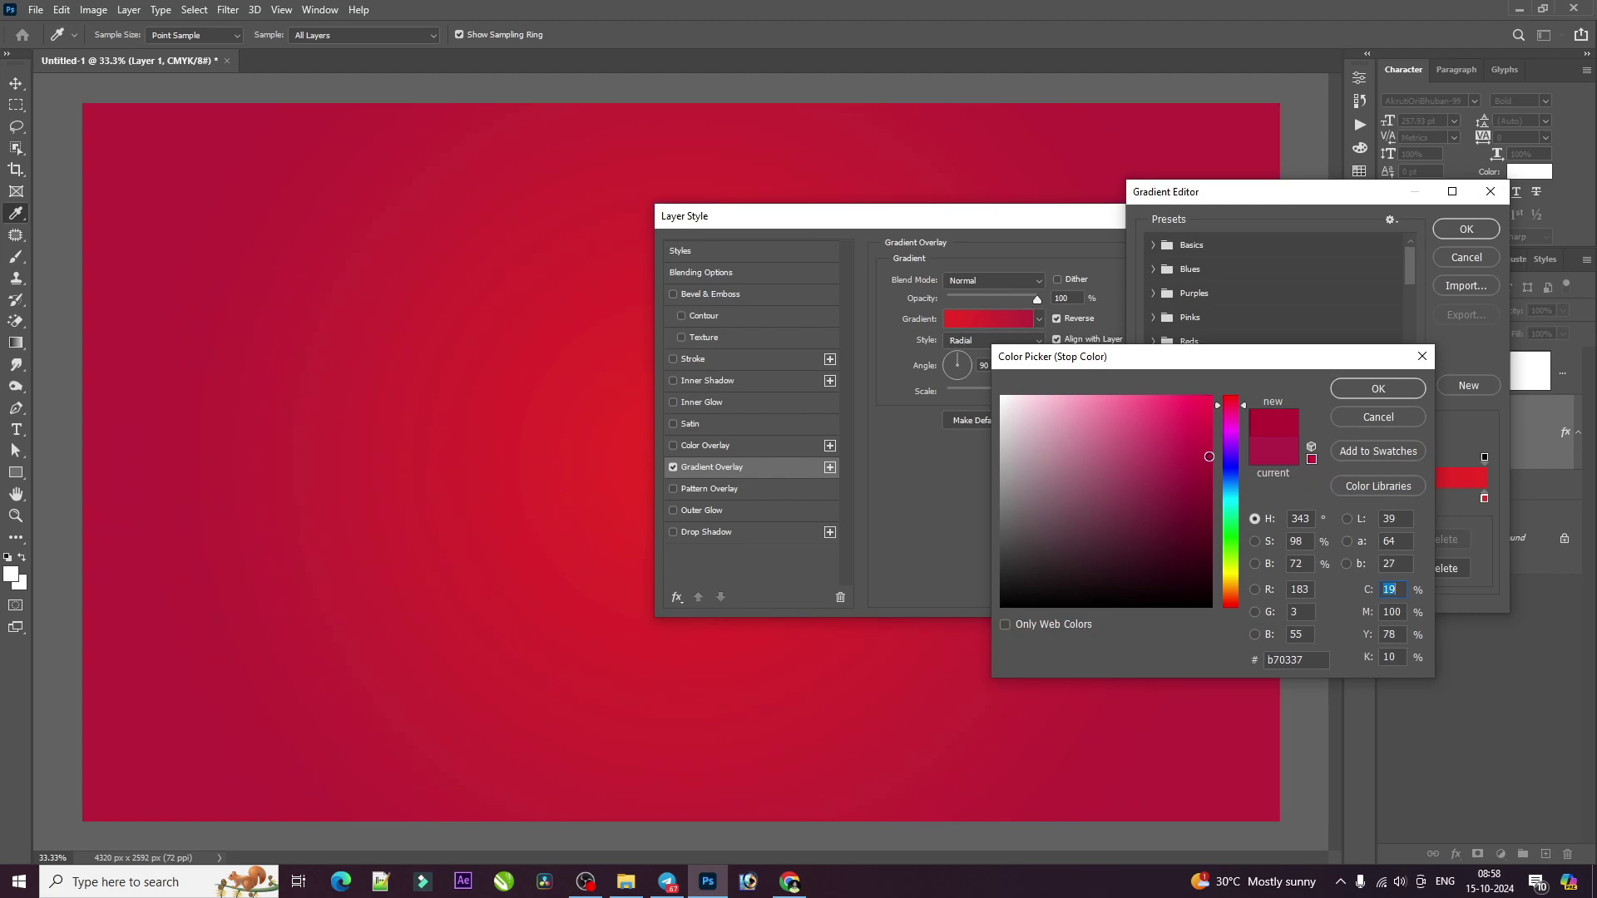
{"action": "left_click", "coordinate": [1378, 389]}
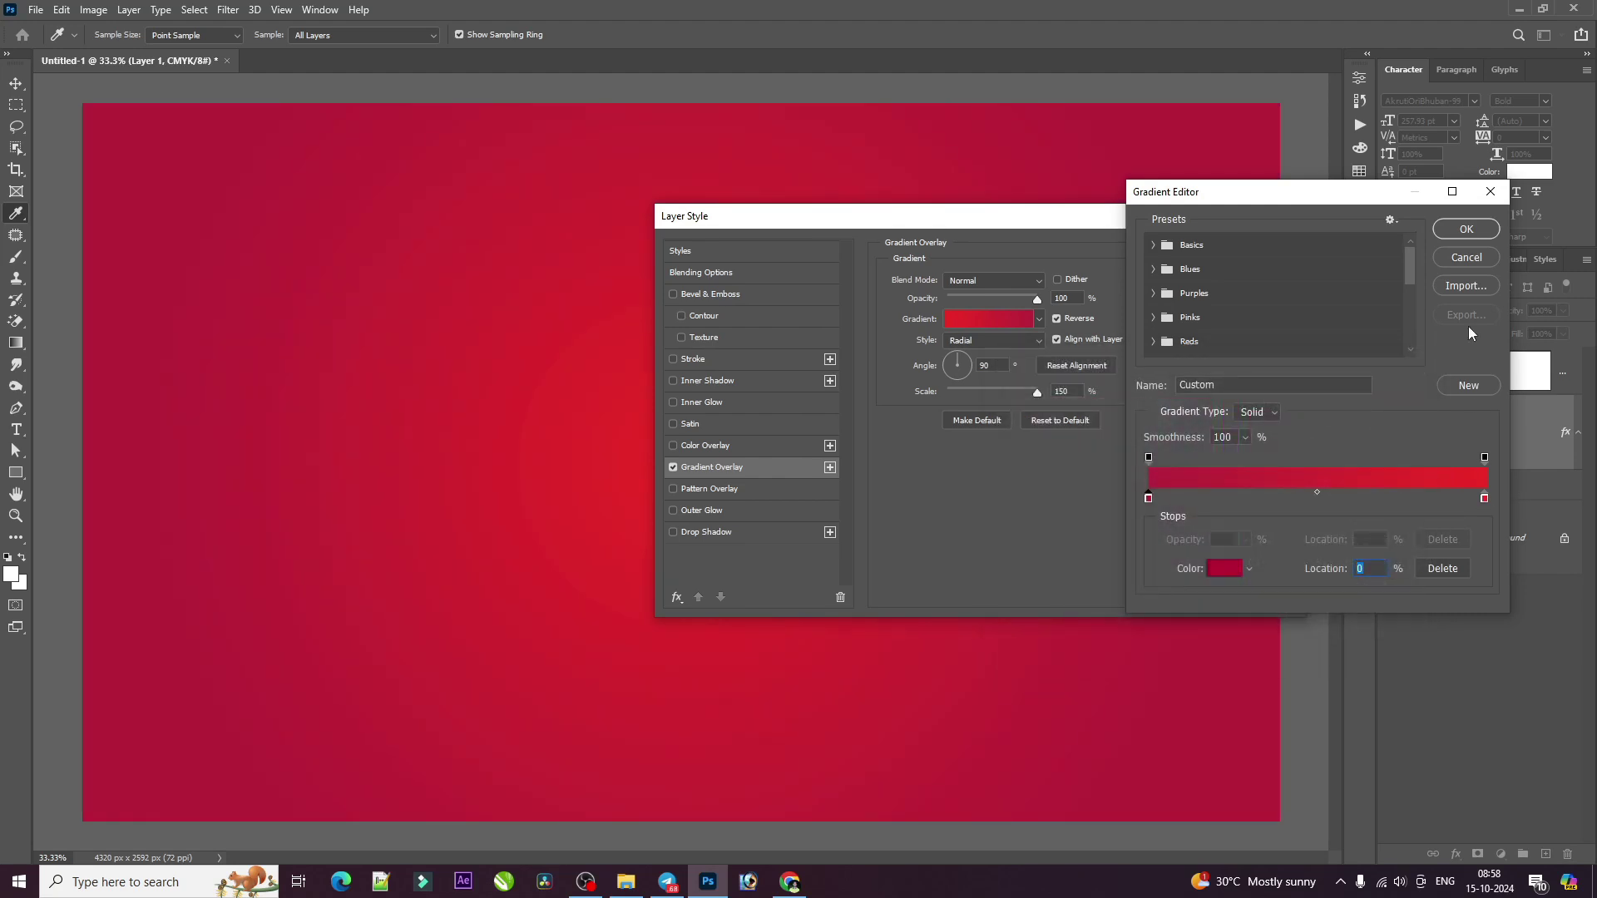
{"action": "left_click", "coordinate": [1470, 230]}
{"action": "left_click", "coordinate": [1237, 252]}
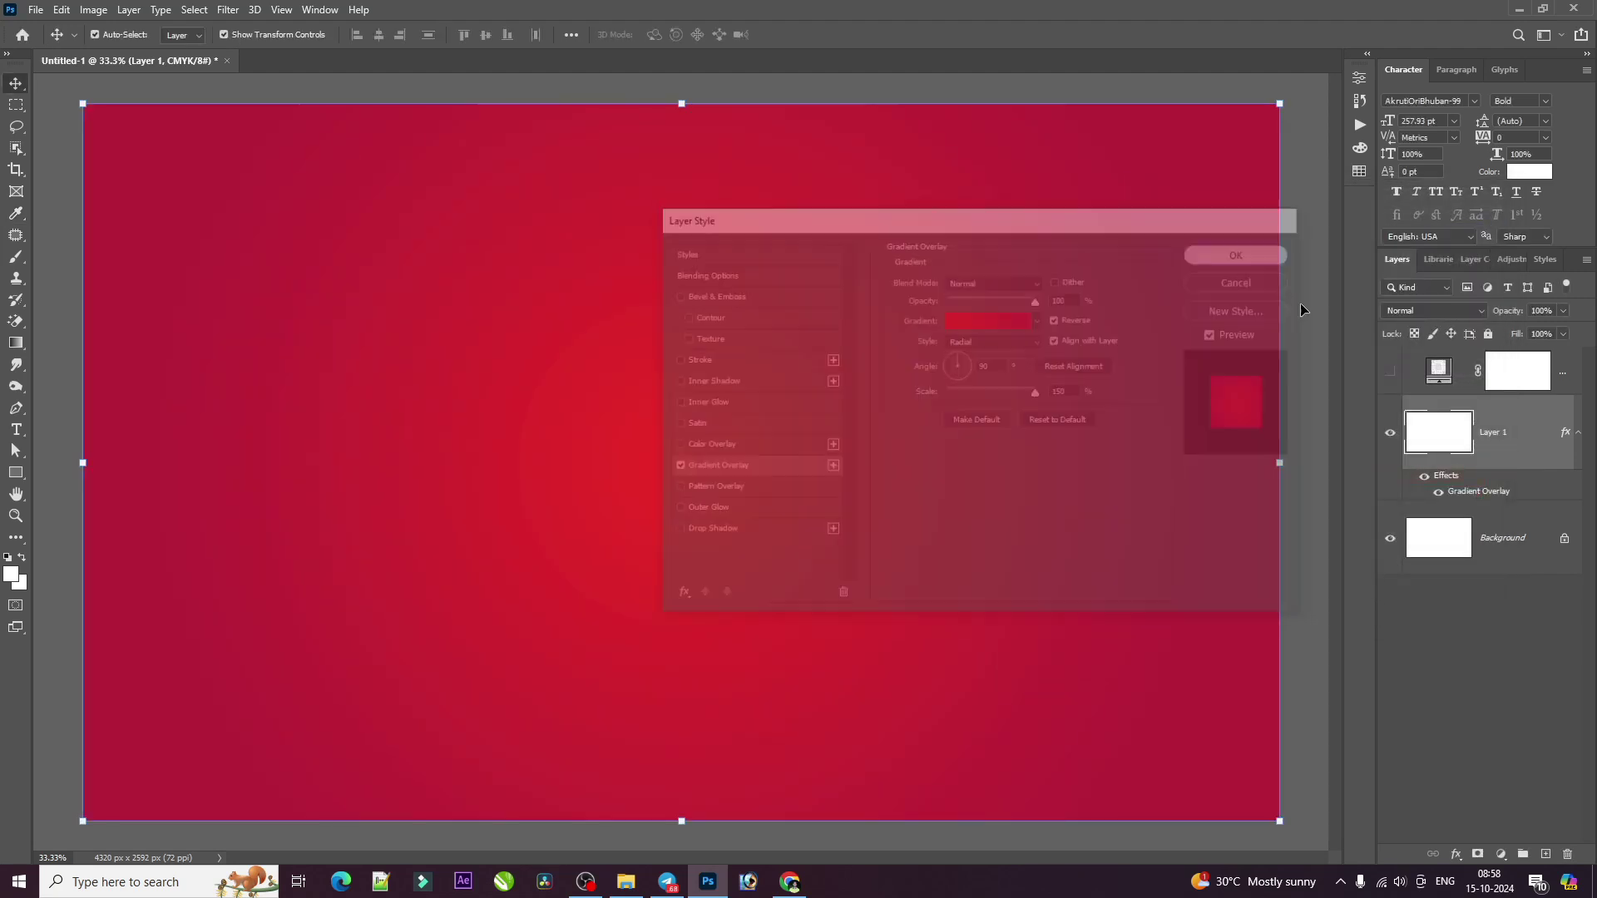
{"action": "left_click", "coordinate": [1387, 371]}
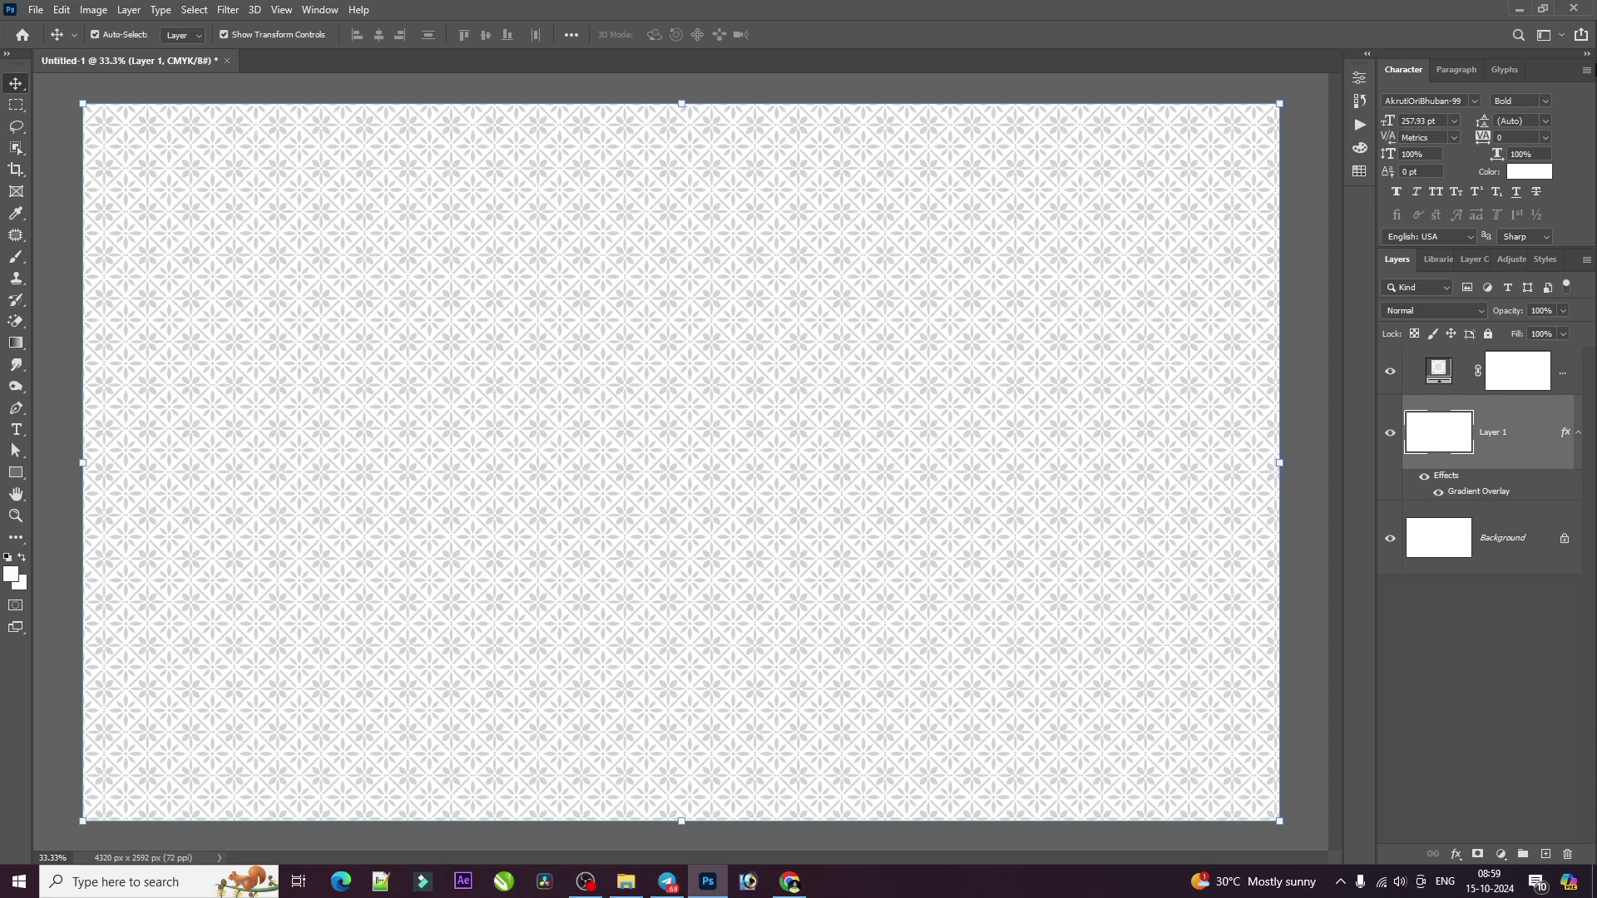
Set the Pattern Fill layer's blend mode to Divide
{"action": "left_click", "coordinate": [1543, 376]}
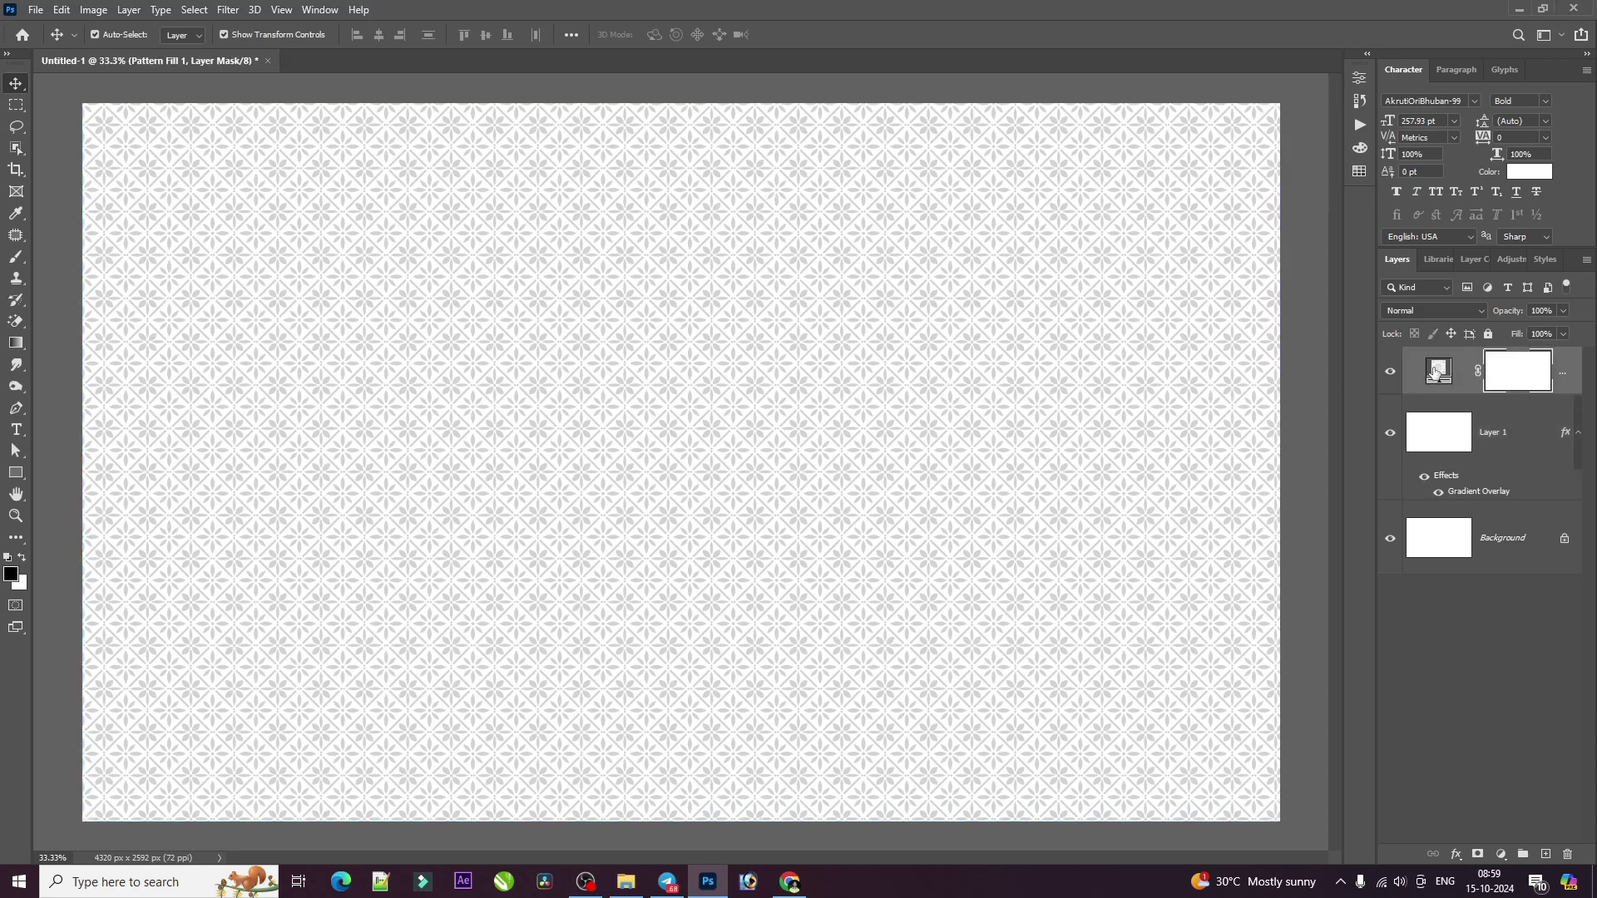
{"action": "left_click", "coordinate": [1389, 373]}
{"action": "left_click", "coordinate": [1434, 311]}
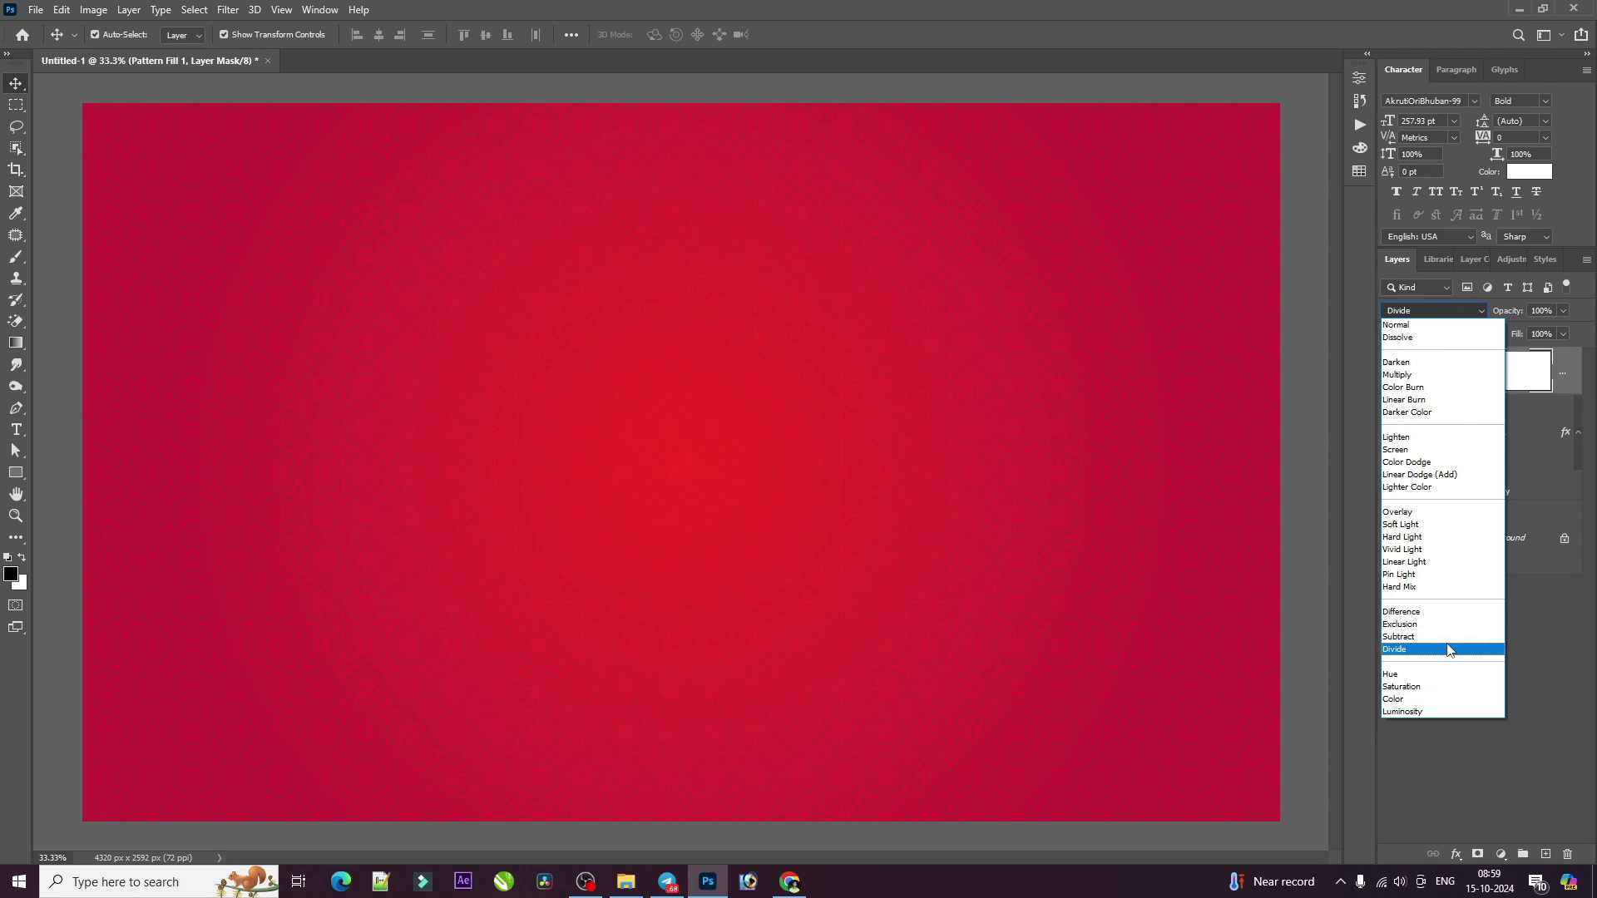
{"action": "left_click", "coordinate": [1448, 650]}
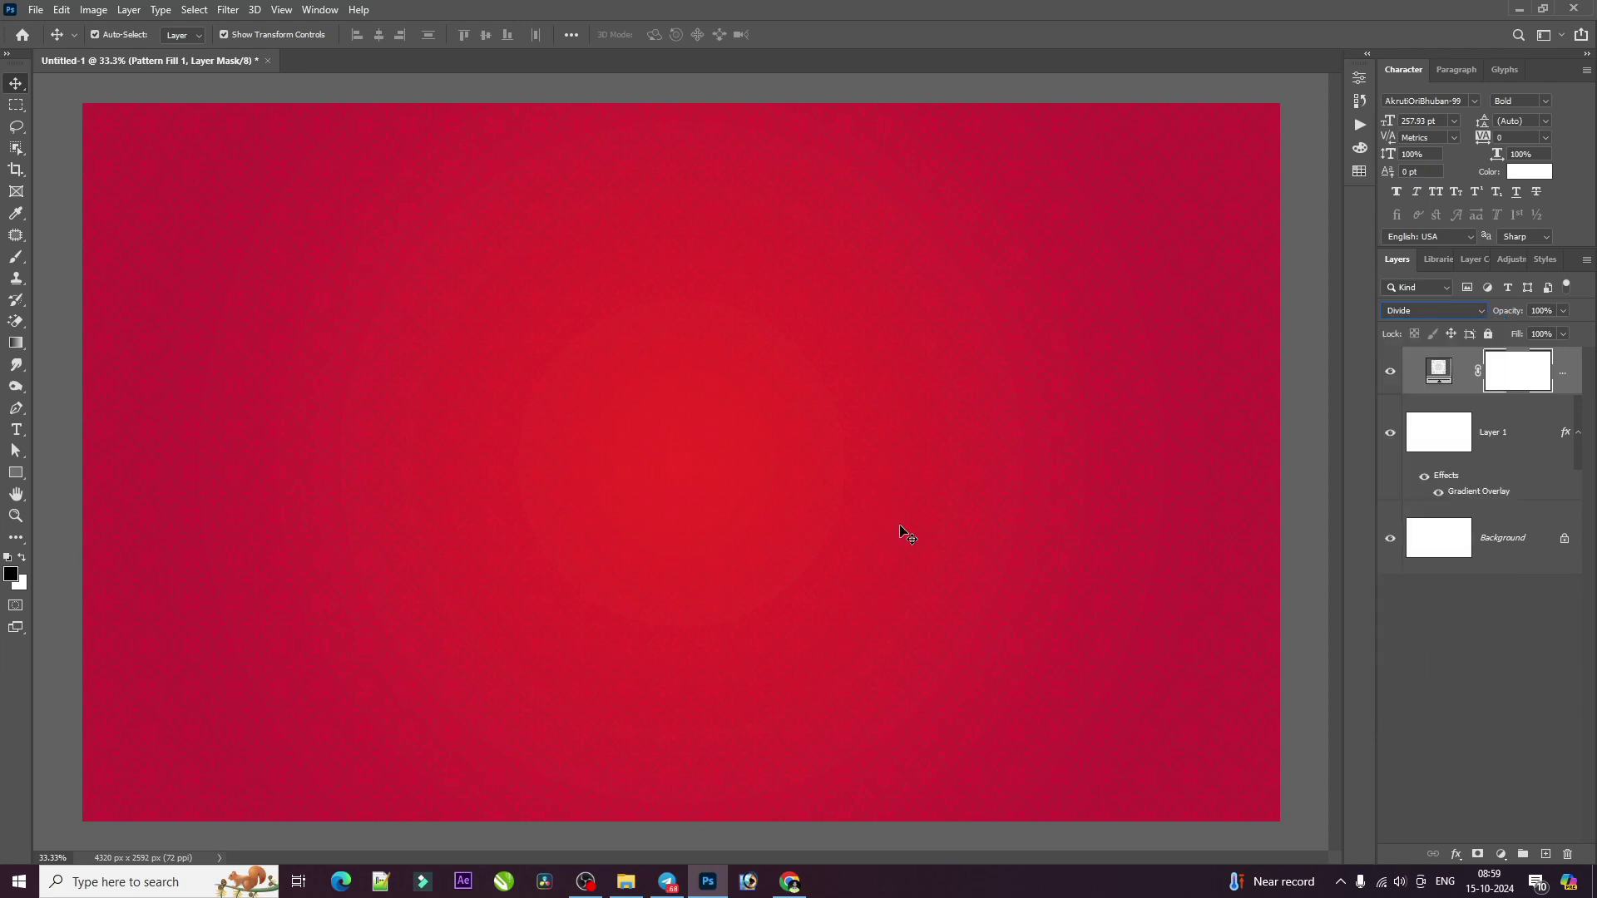
Close the red pattern Untitled-1 document without saving
{"action": "left_click", "coordinate": [1281, 440]}
{"action": "key", "text": "ctrl+1"}
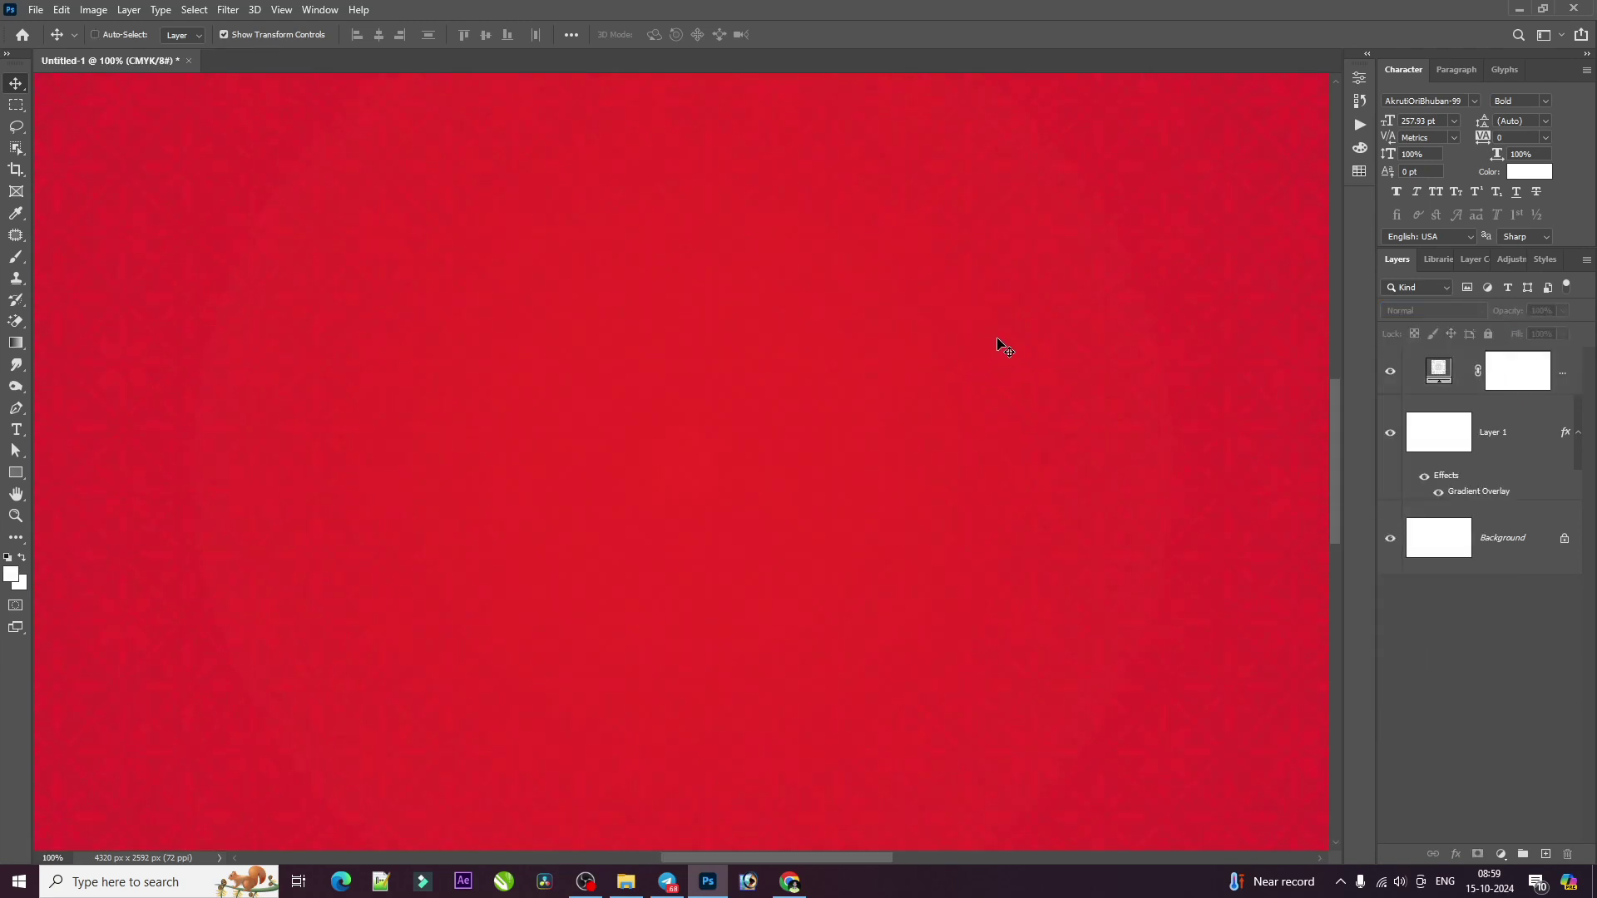
{"action": "key", "text": "ctrl+minus"}
{"action": "key", "text": "ctrl+minus"}
{"action": "key", "text": "ctrl+minus"}
{"action": "key", "text": "ctrl+minus"}
{"action": "key", "text": "ctrl+plus"}
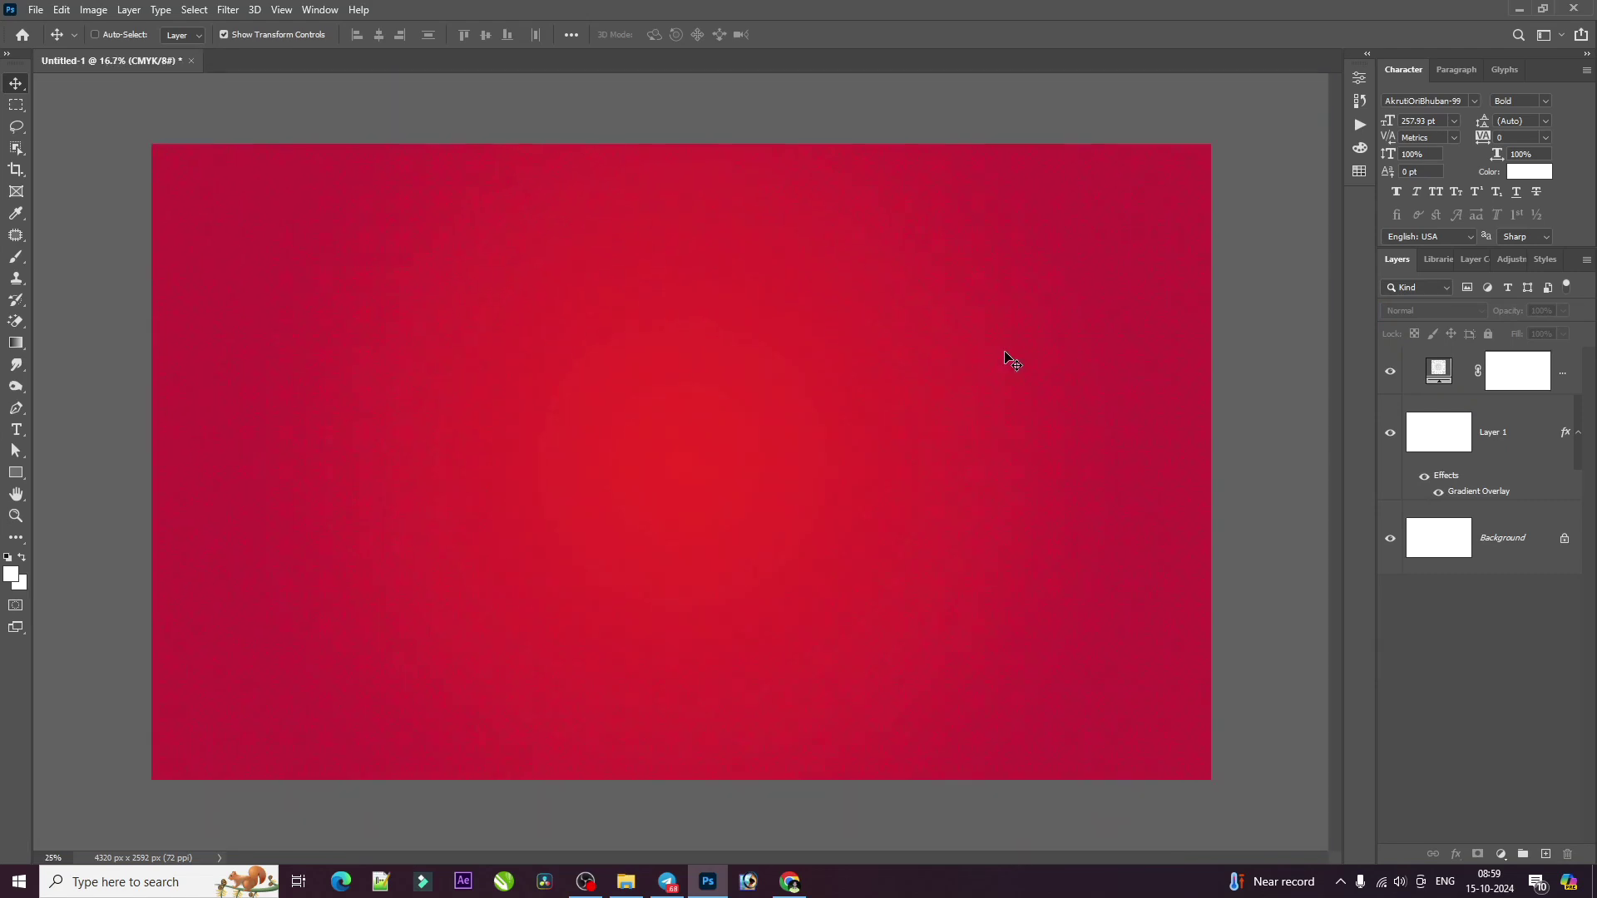
{"action": "key", "text": "ctrl+plus"}
{"action": "key", "text": "ctrl+plus"}
{"action": "key", "text": "ctrl+minus"}
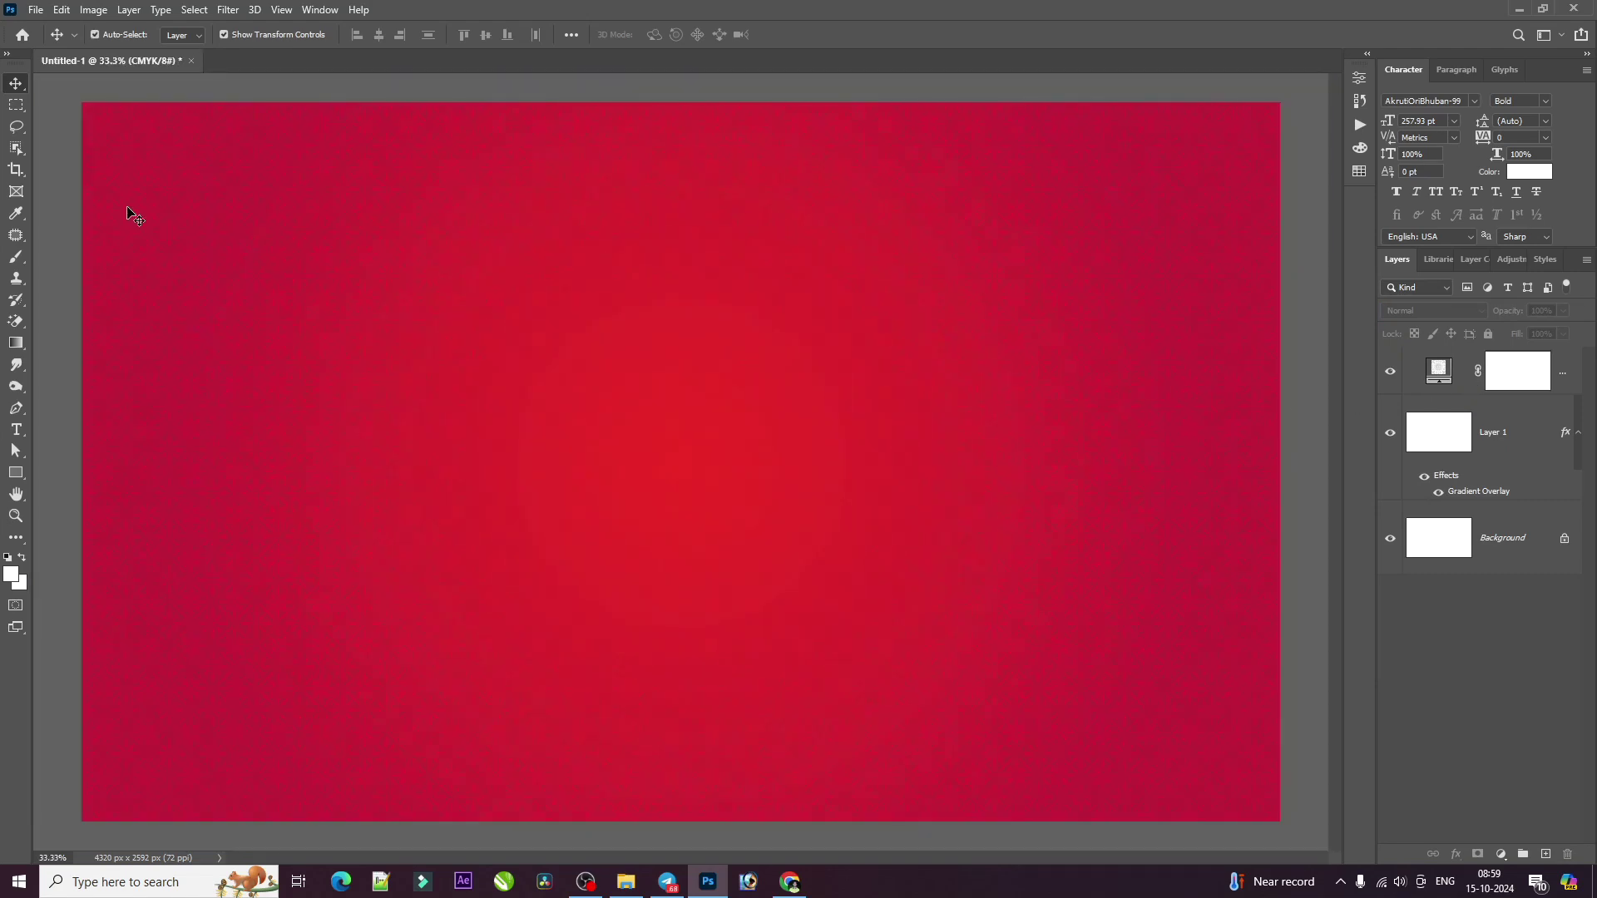
{"action": "left_click", "coordinate": [192, 59]}
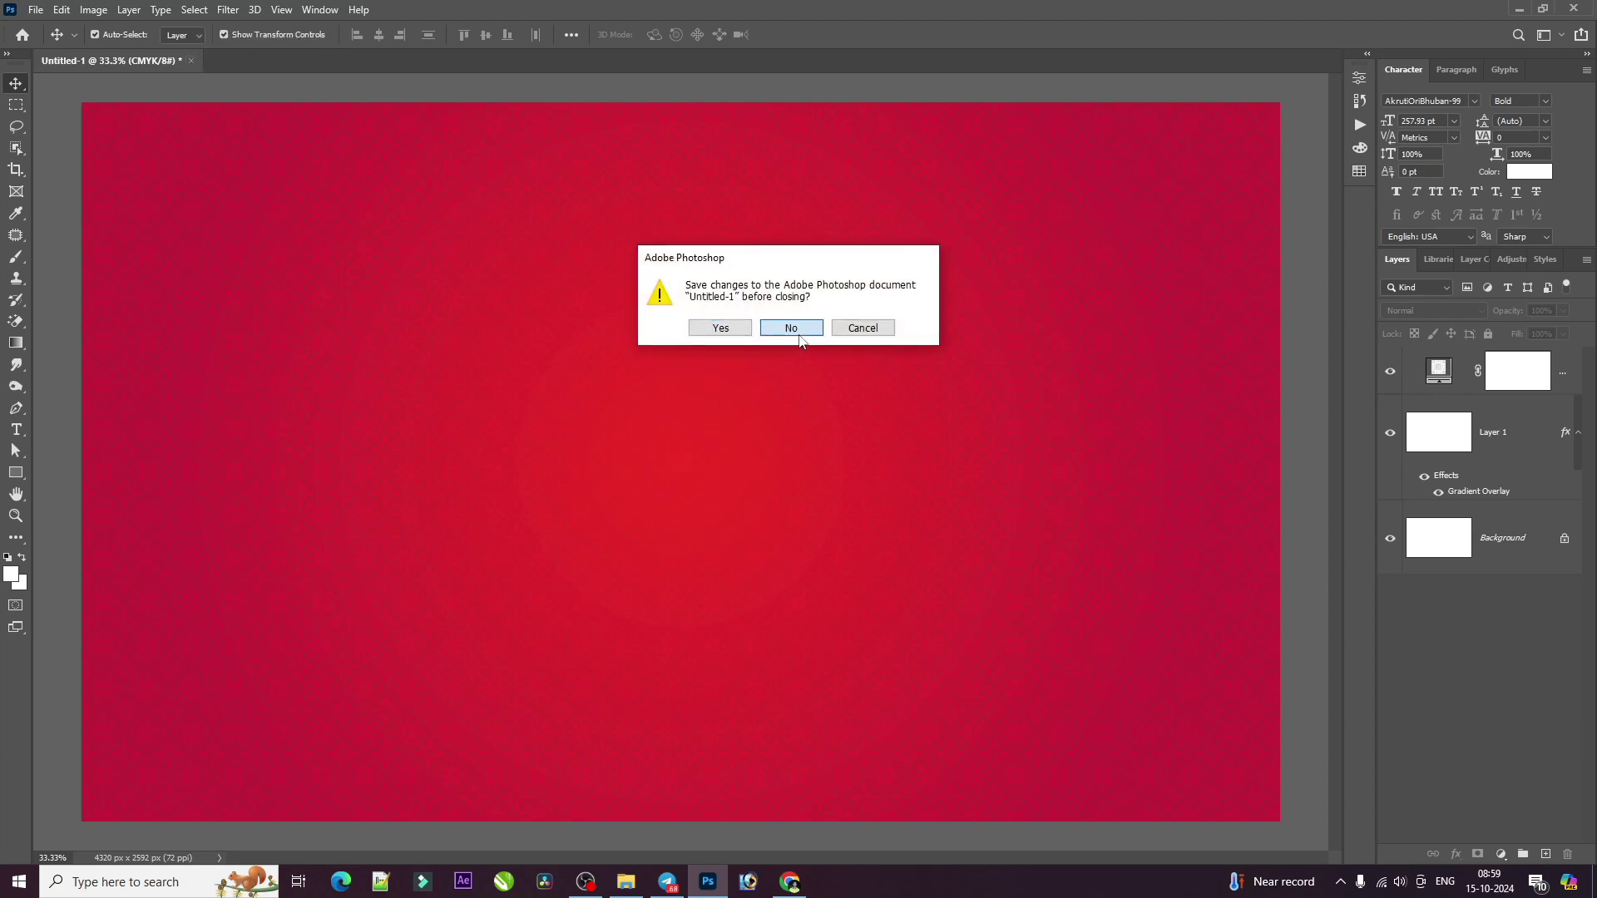
{"action": "left_click", "coordinate": [780, 328]}
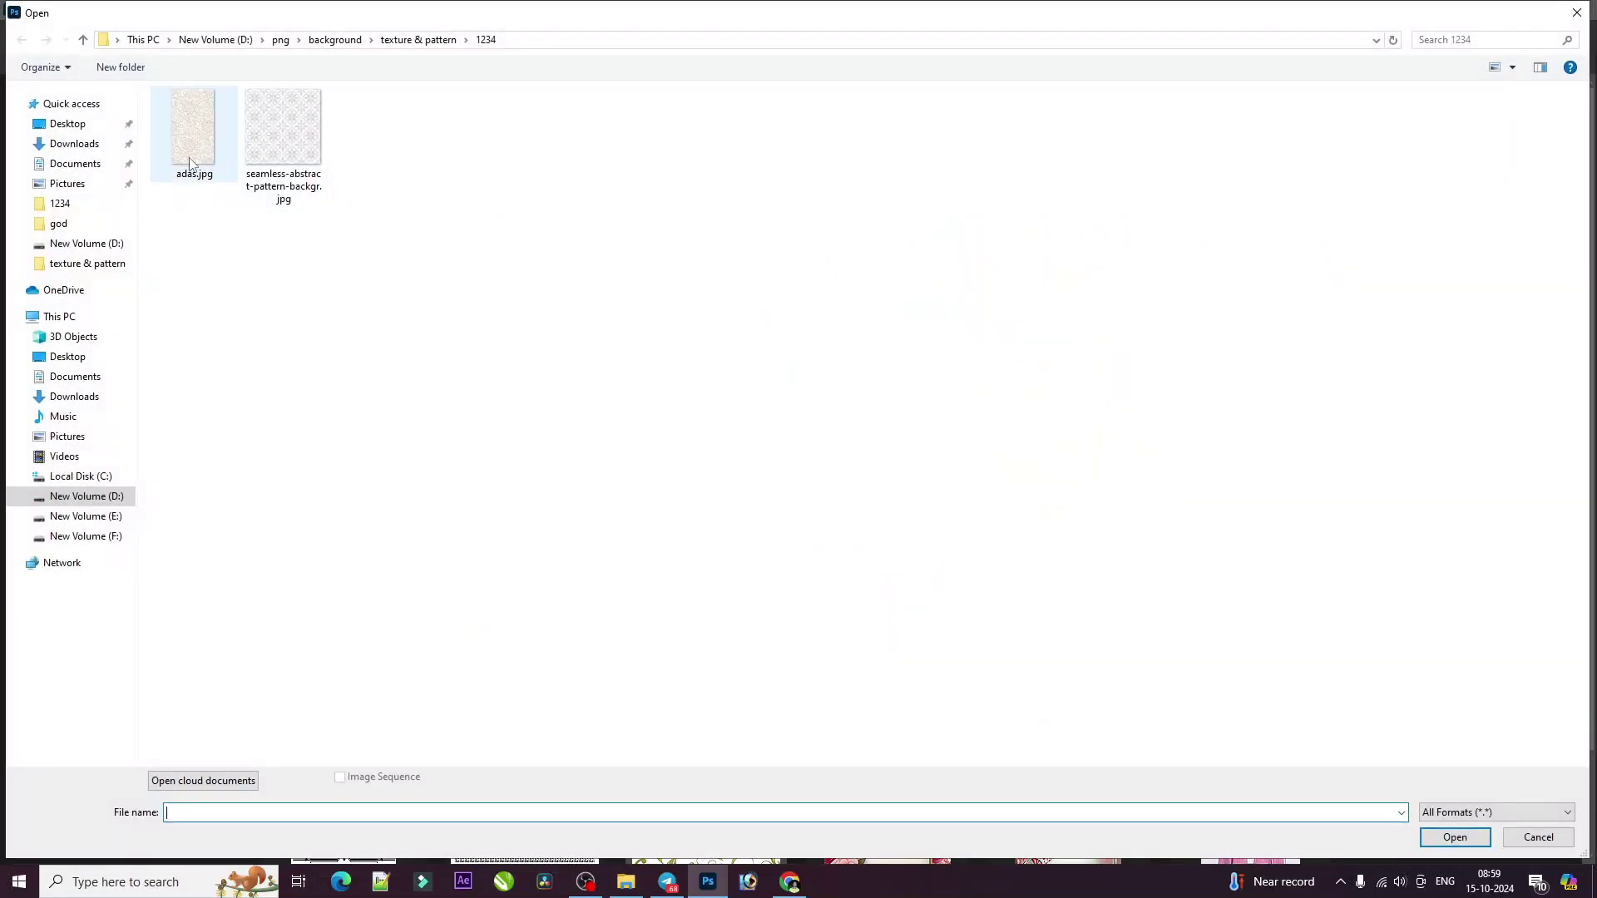
Open adas.jpg in an enlarged floating window and bring up new-document settings
{"action": "double_click", "coordinate": [190, 163]}
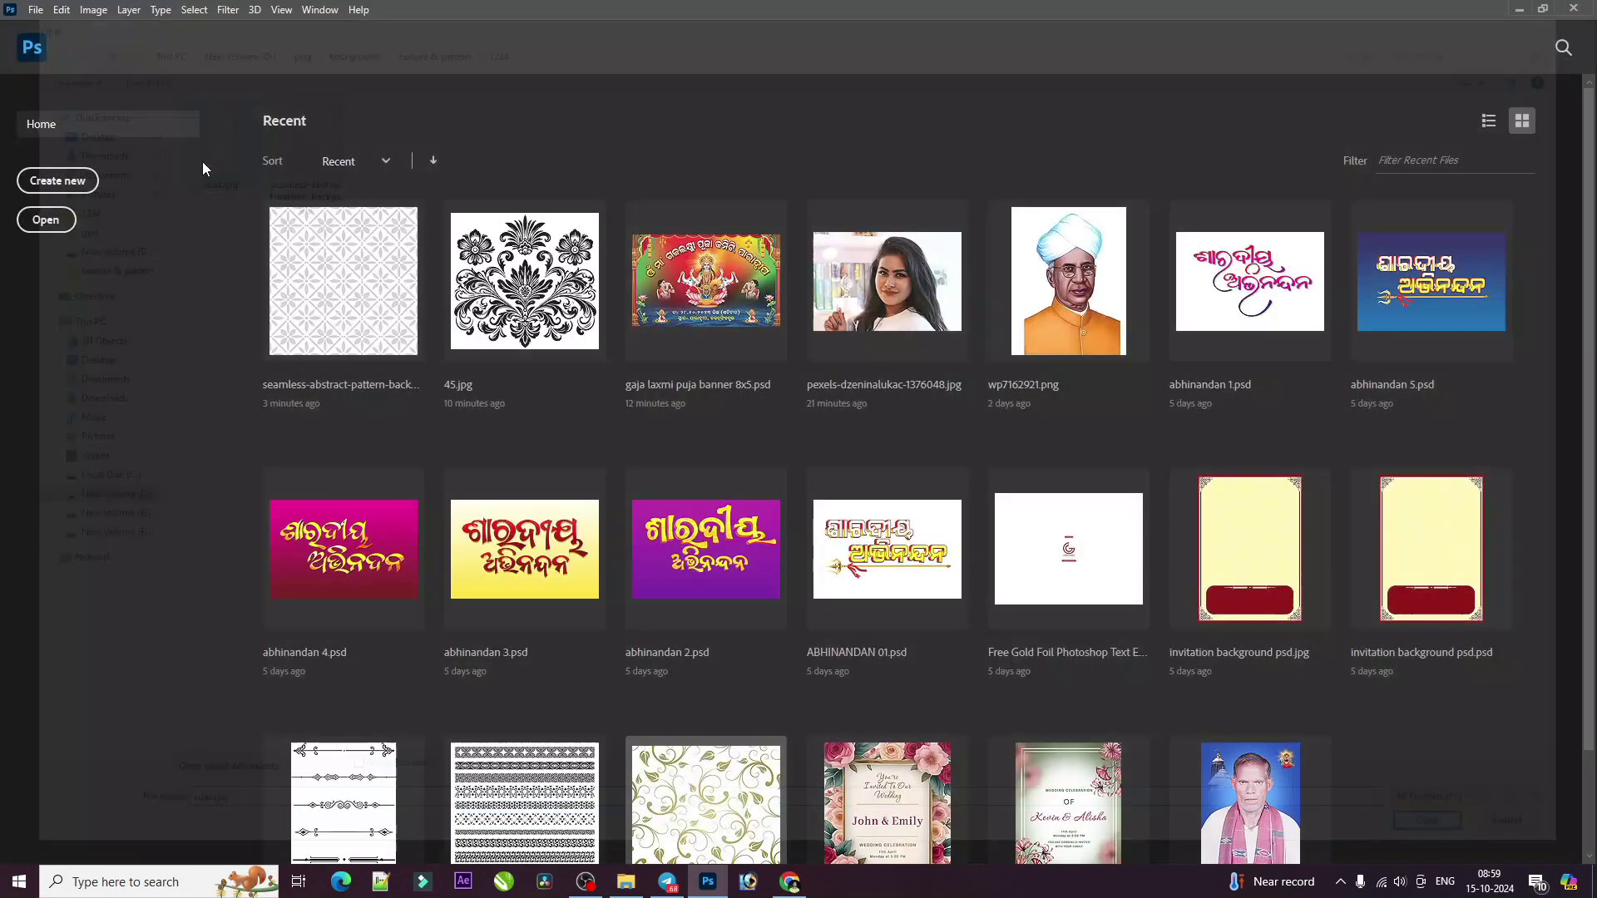
{"action": "mouse_move", "coordinate": [121, 63]}
{"action": "left_mouse_down"}
{"action": "mouse_move", "coordinate": [131, 152]}
{"action": "mouse_move", "coordinate": [378, 137]}
{"action": "left_mouse_up"}
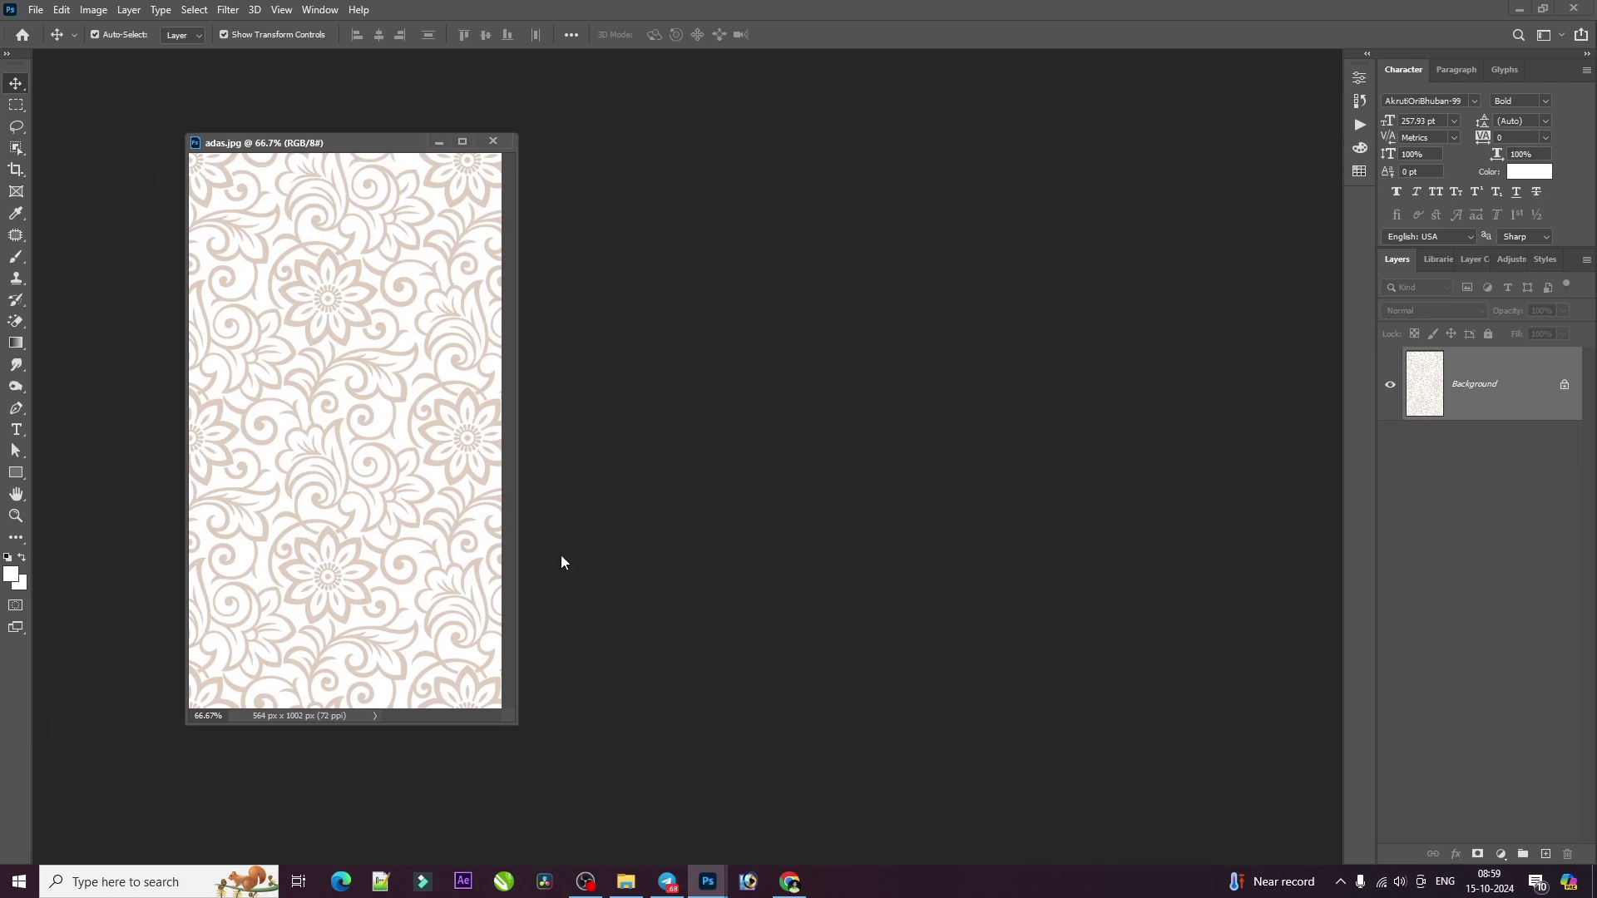
{"action": "left_click_drag", "start_coordinate": [511, 722], "coordinate": [723, 790]}
{"action": "key", "text": "ctrl+minus"}
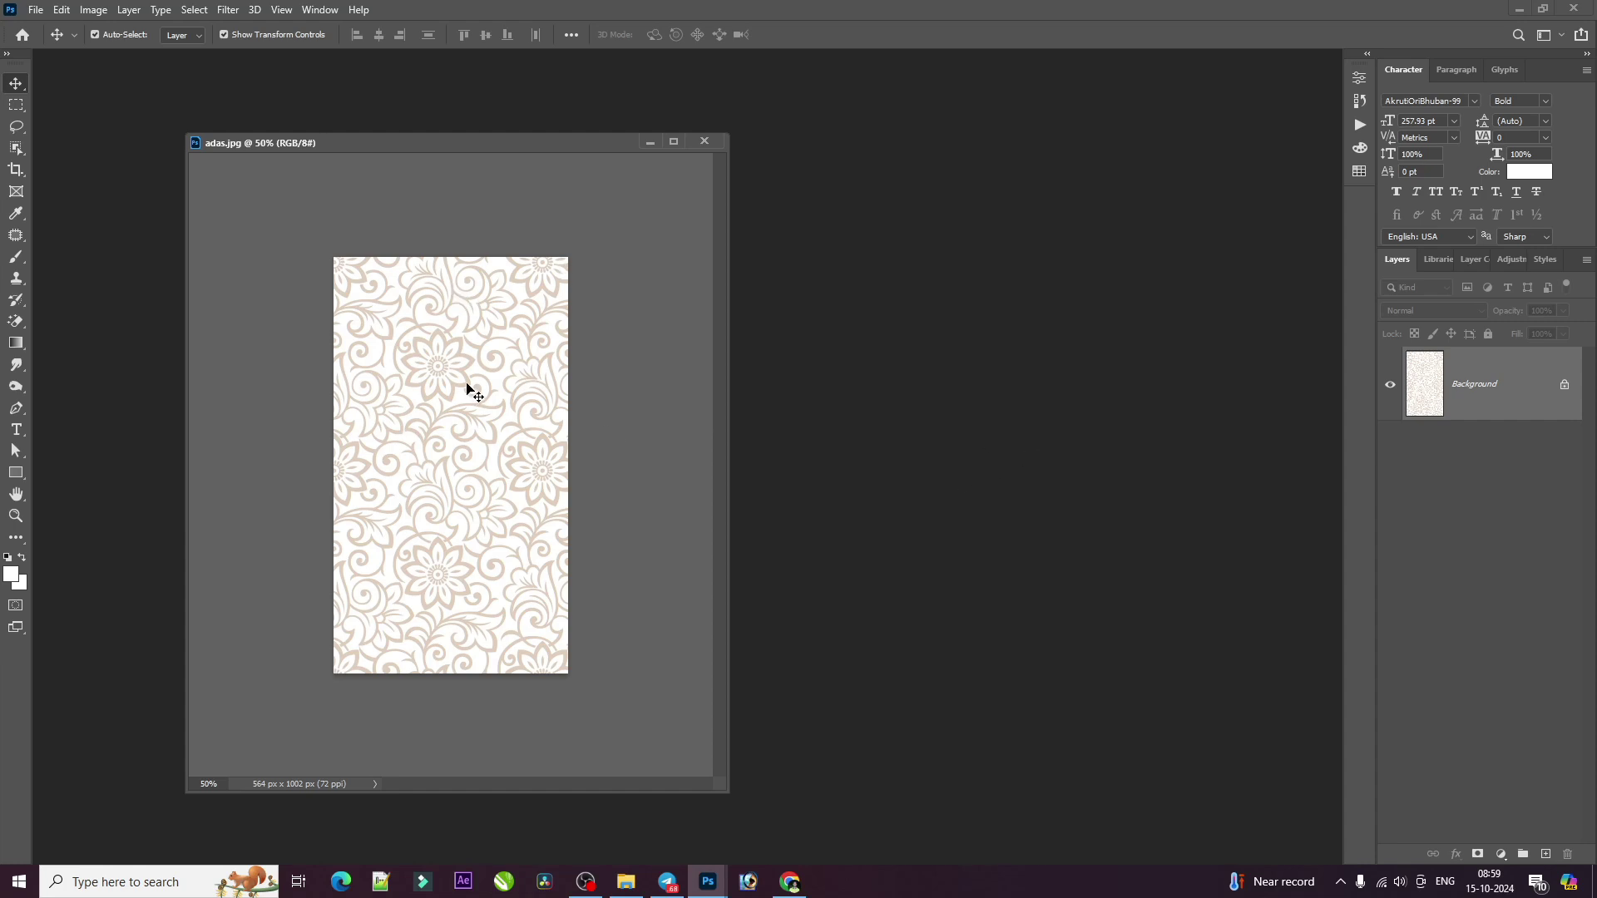
{"action": "key", "text": "ctrl+n"}
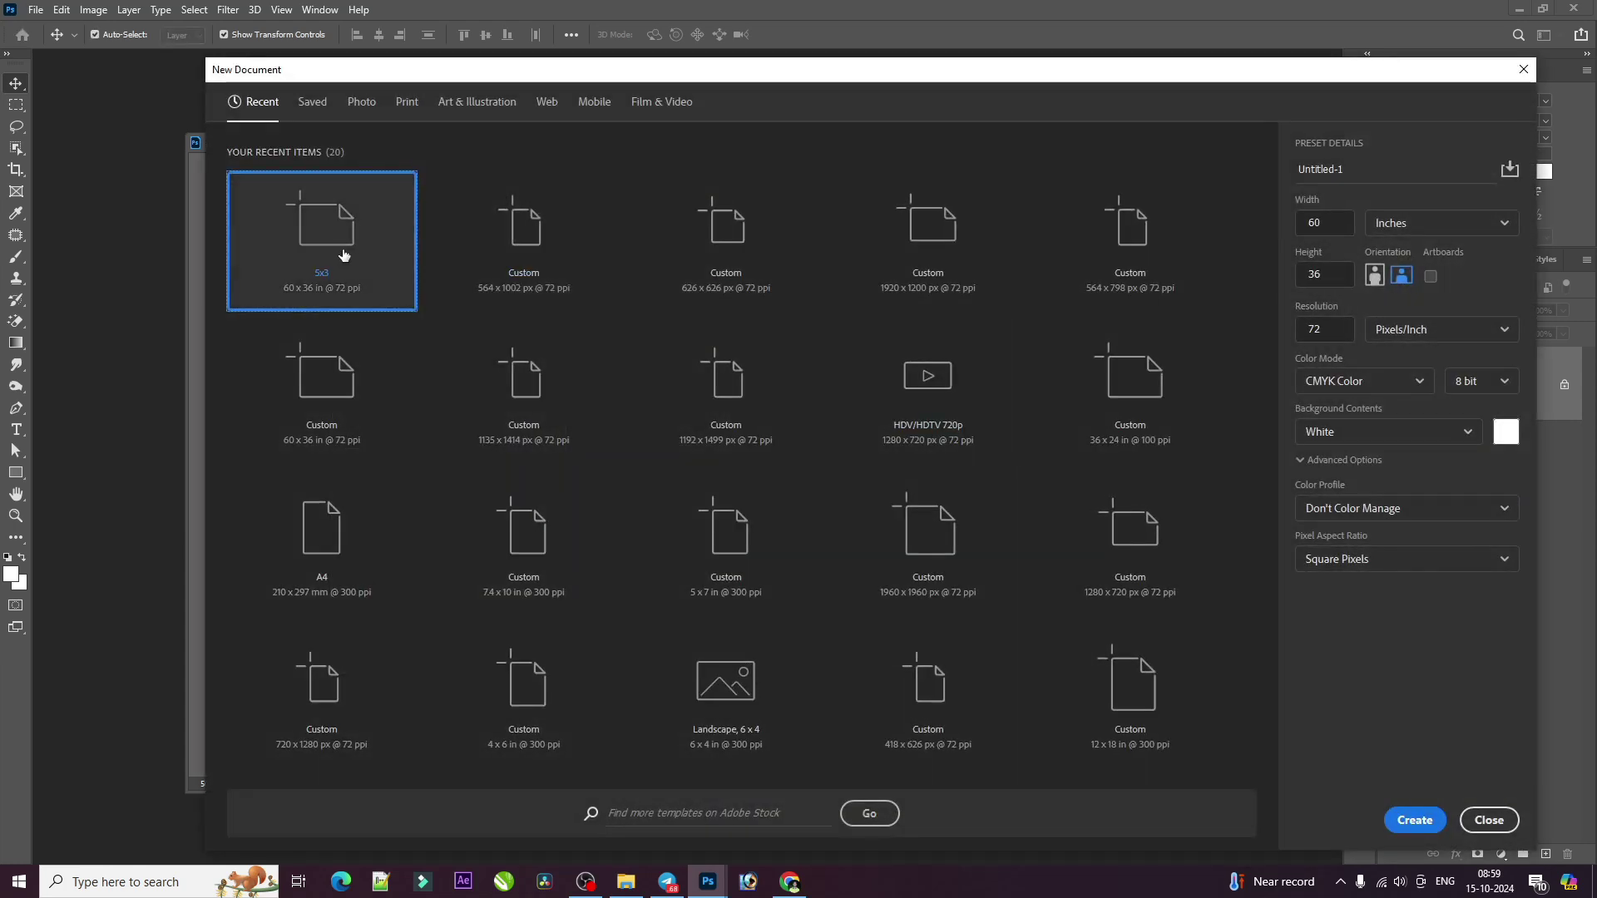
Create a canvas from the 60 × 36 inch preset and add Layer 1
{"action": "double_click", "coordinate": [337, 249]}
{"action": "left_click", "coordinate": [221, 111]}
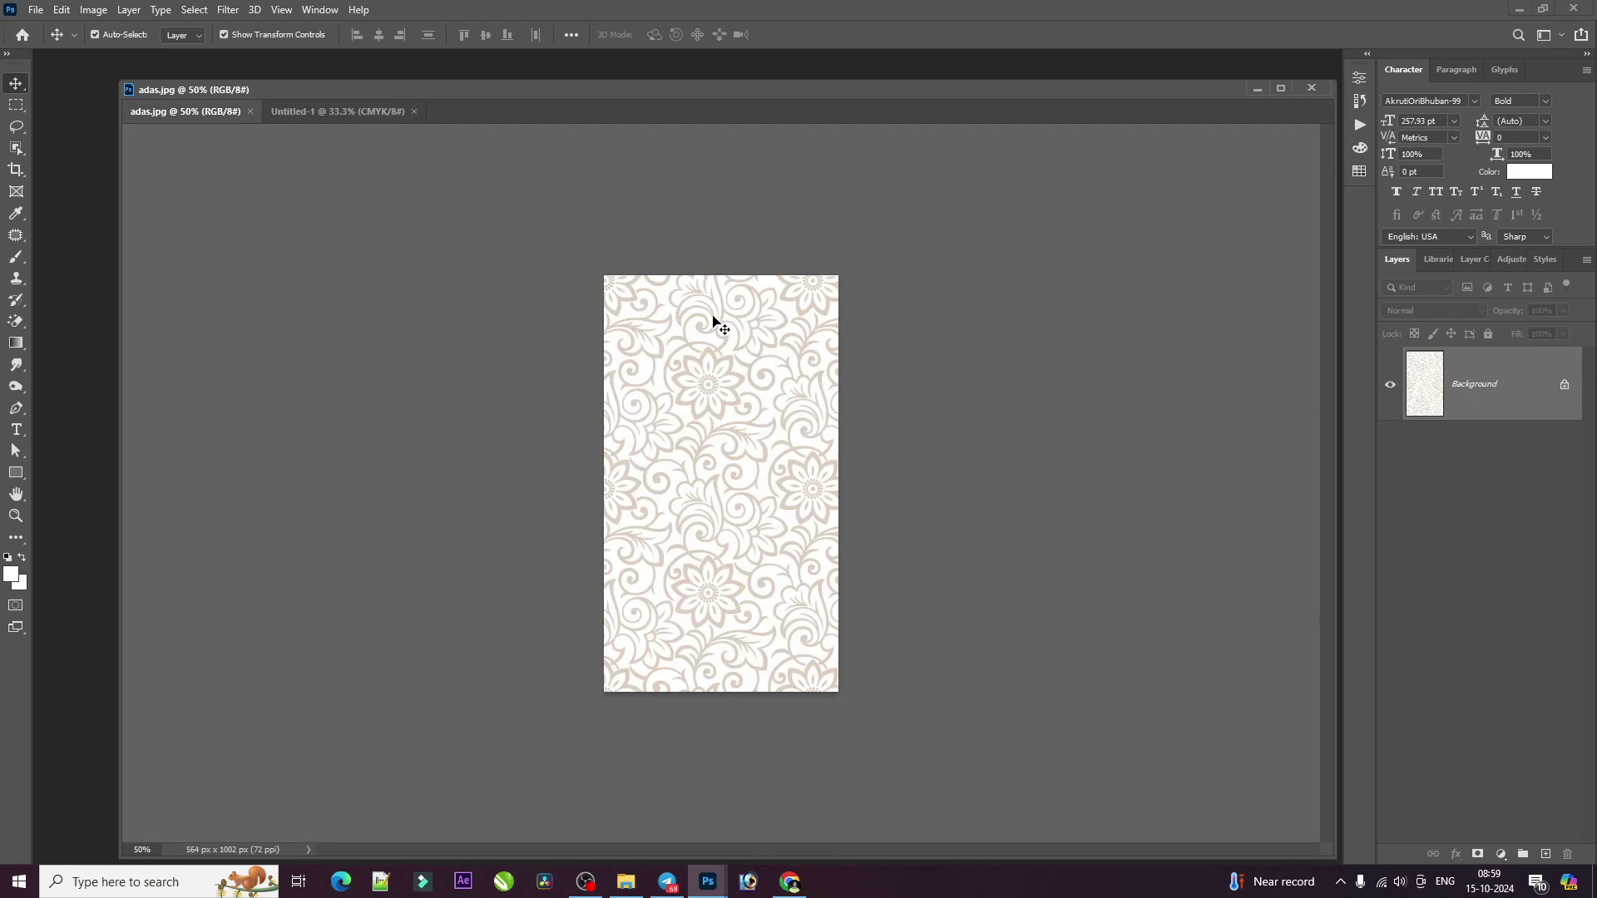
{"action": "left_click", "coordinate": [337, 111]}
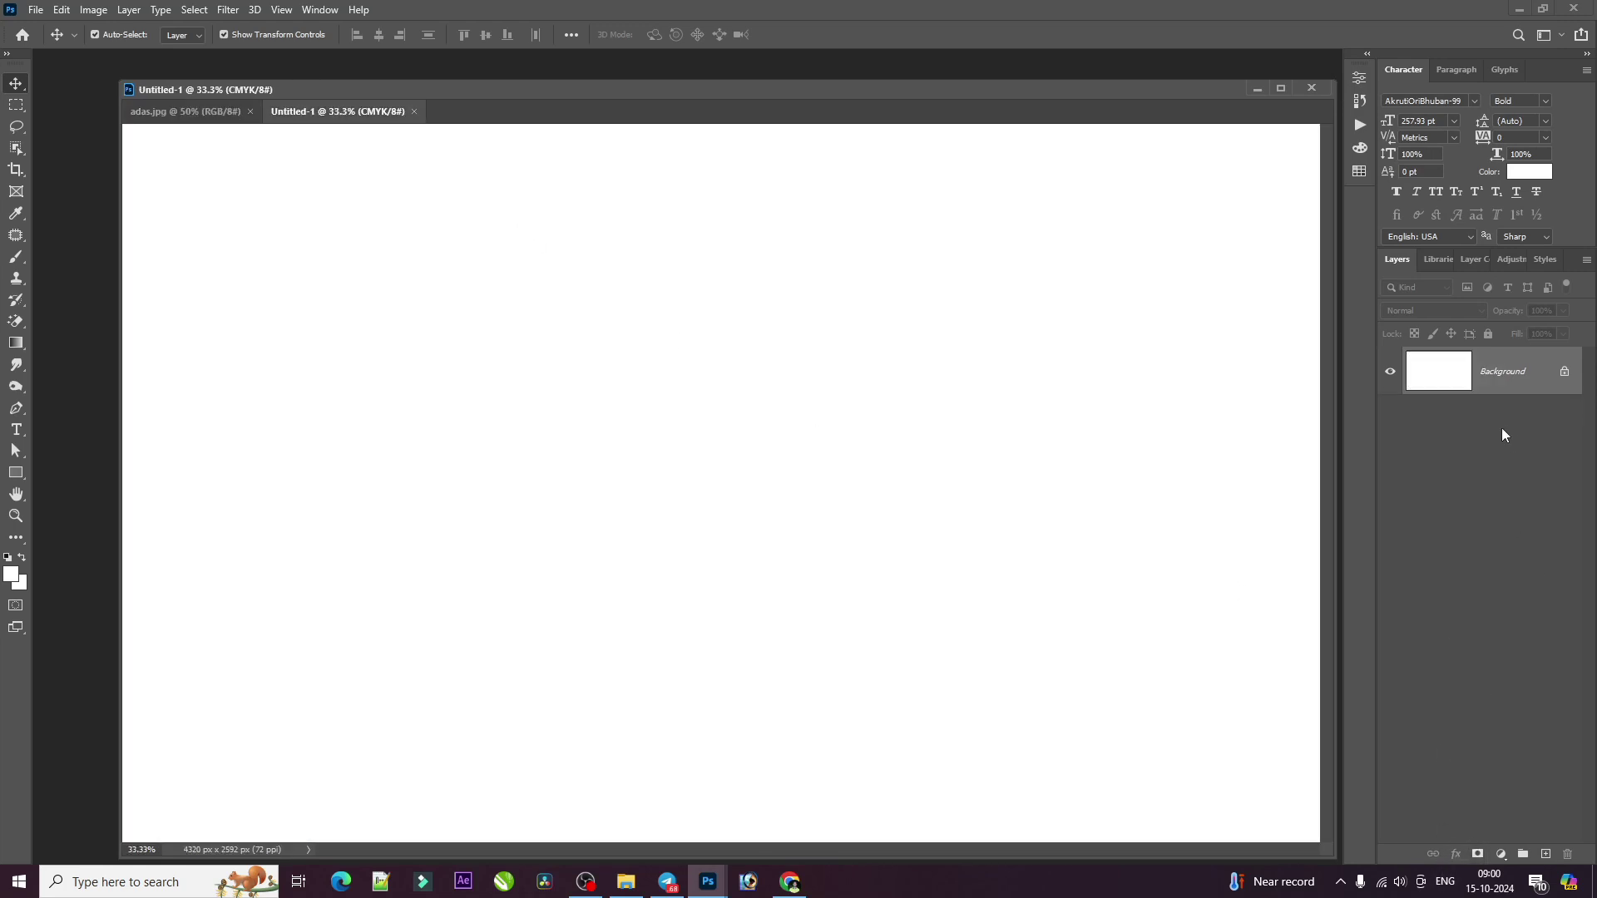
{"action": "key", "text": "ctrl+shift+n"}
{"action": "key", "text": "Return"}
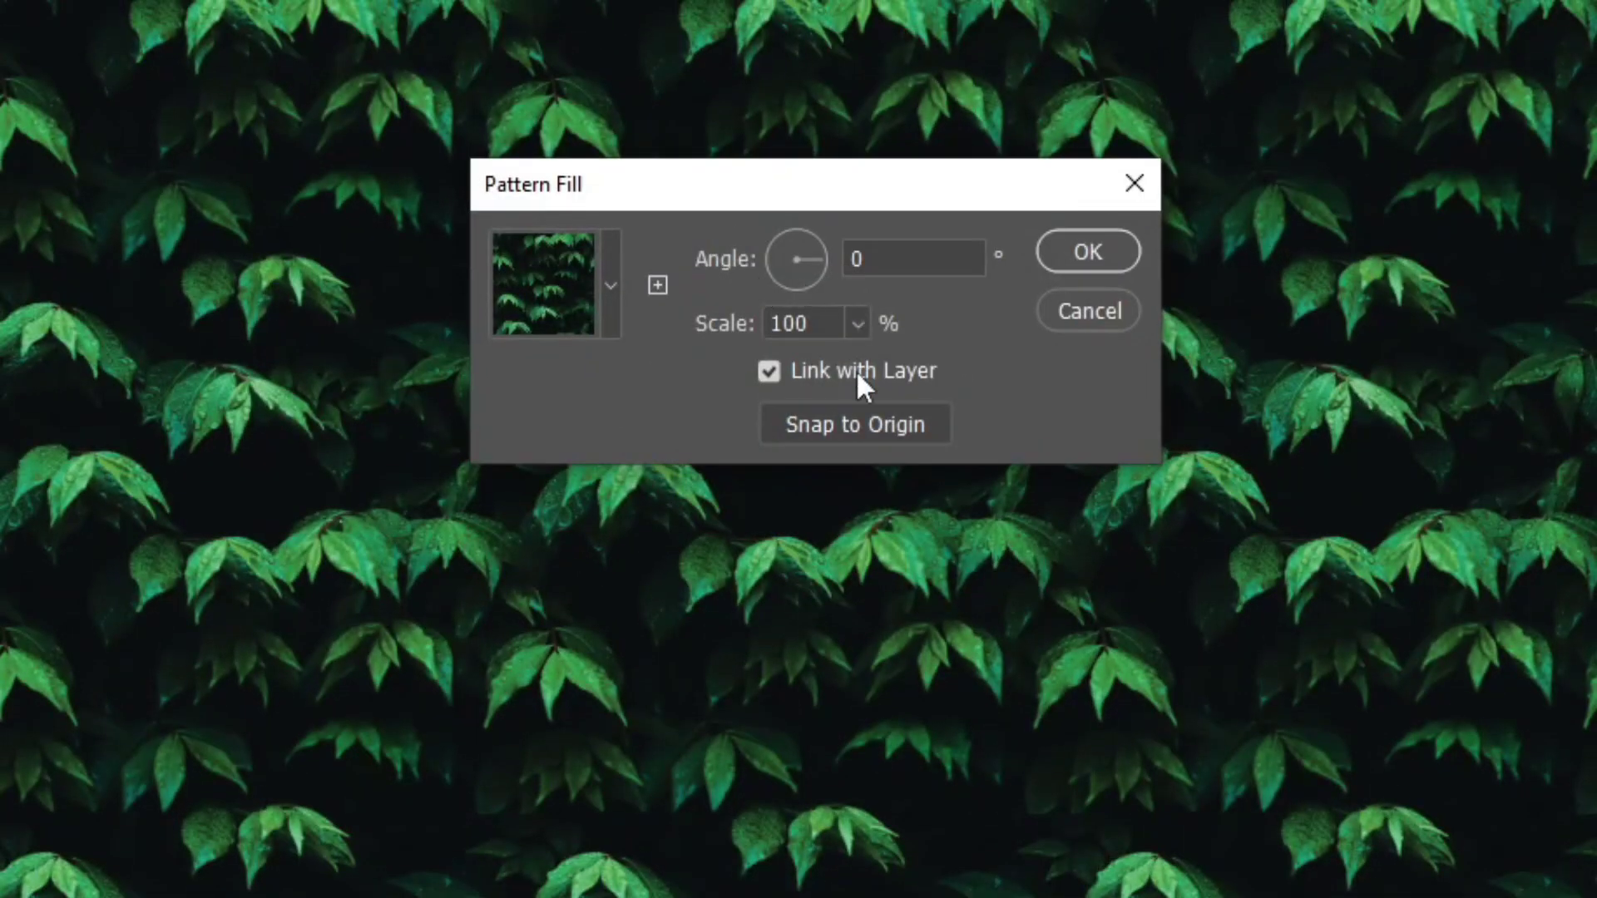
Add a Pattern Fill layer using the beige floral pattern
{"action": "left_click", "coordinate": [610, 286]}
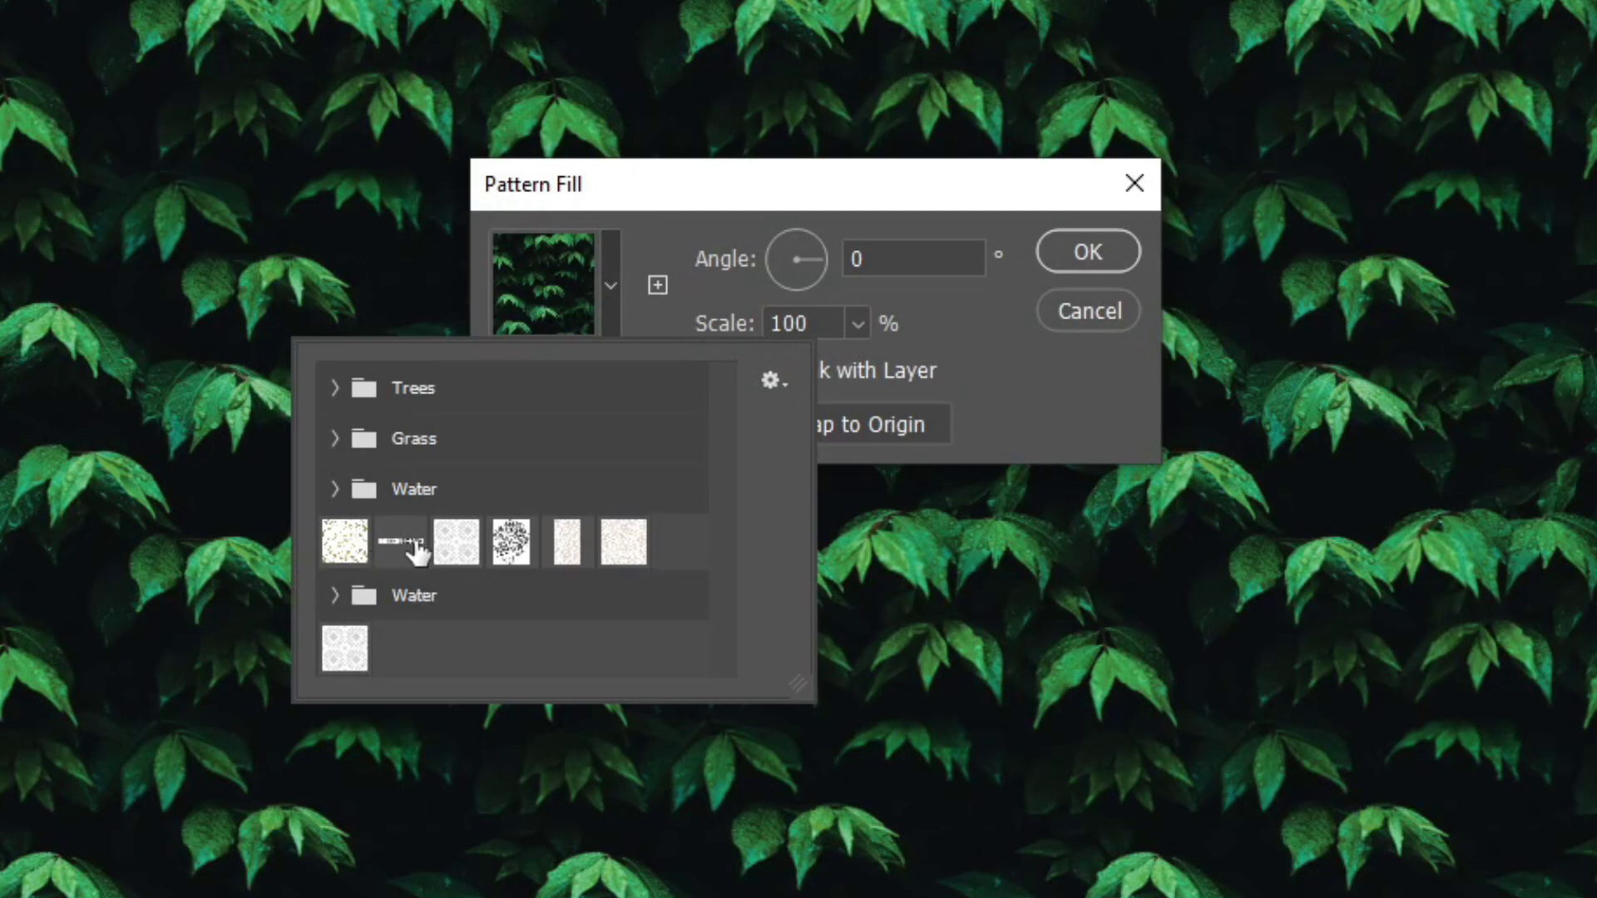
{"action": "left_click", "coordinate": [569, 548]}
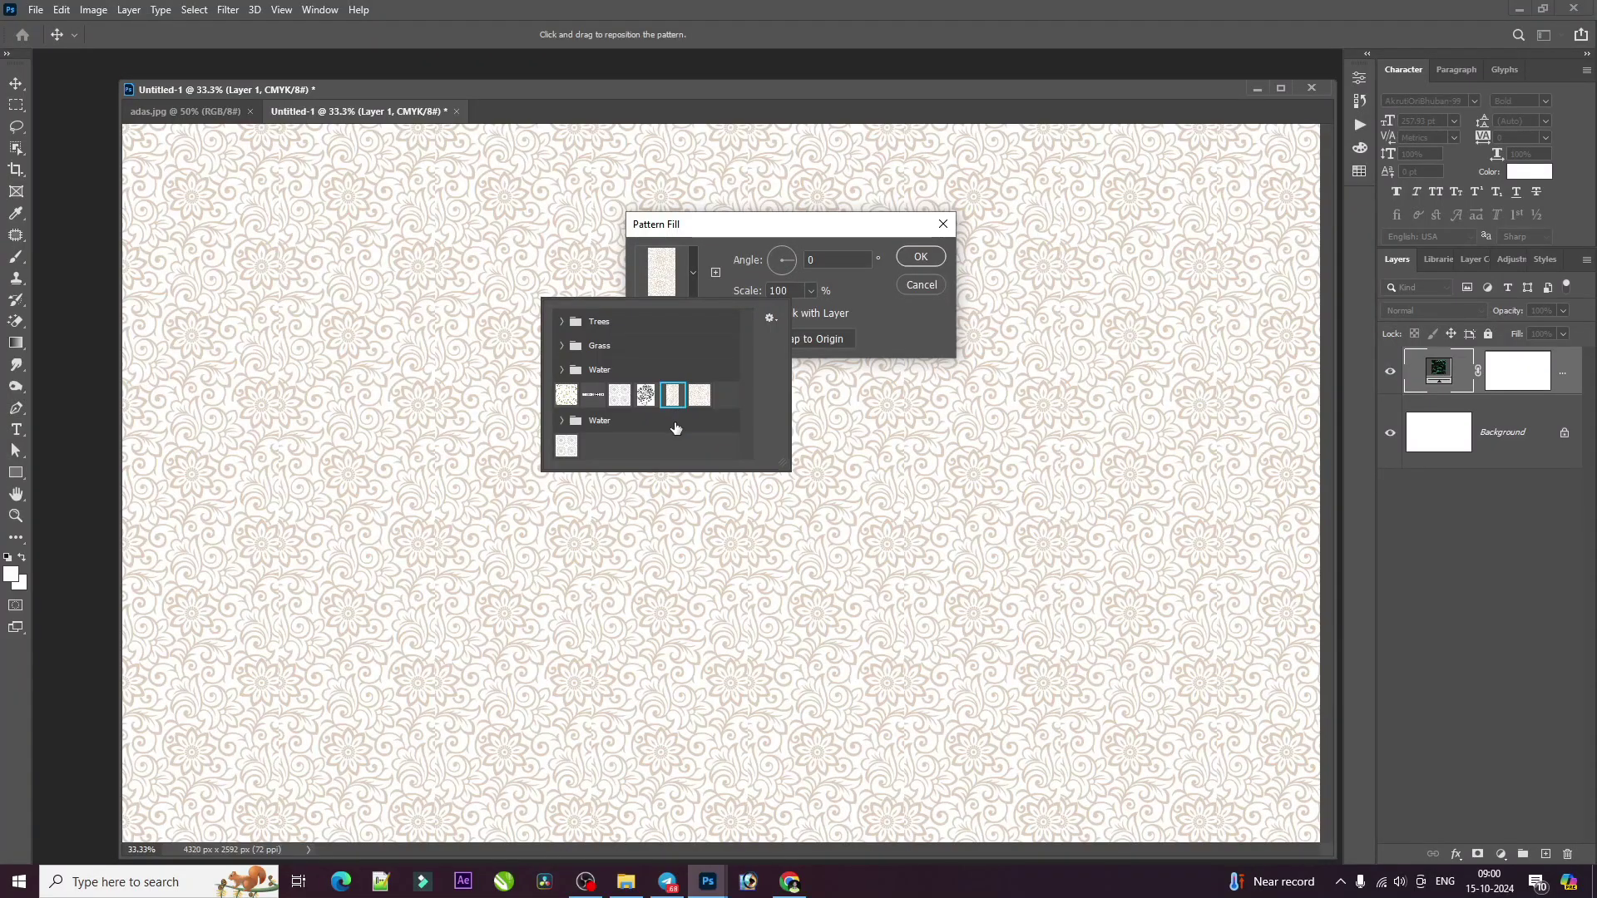
{"action": "left_click", "coordinate": [915, 260]}
Zoom in on the floral tiling, spot the vertical seam, and discard Untitled-1 unsaved
{"action": "scroll", "coordinate": [752, 369], "scroll_direction": "up", "scroll_amount": 1}
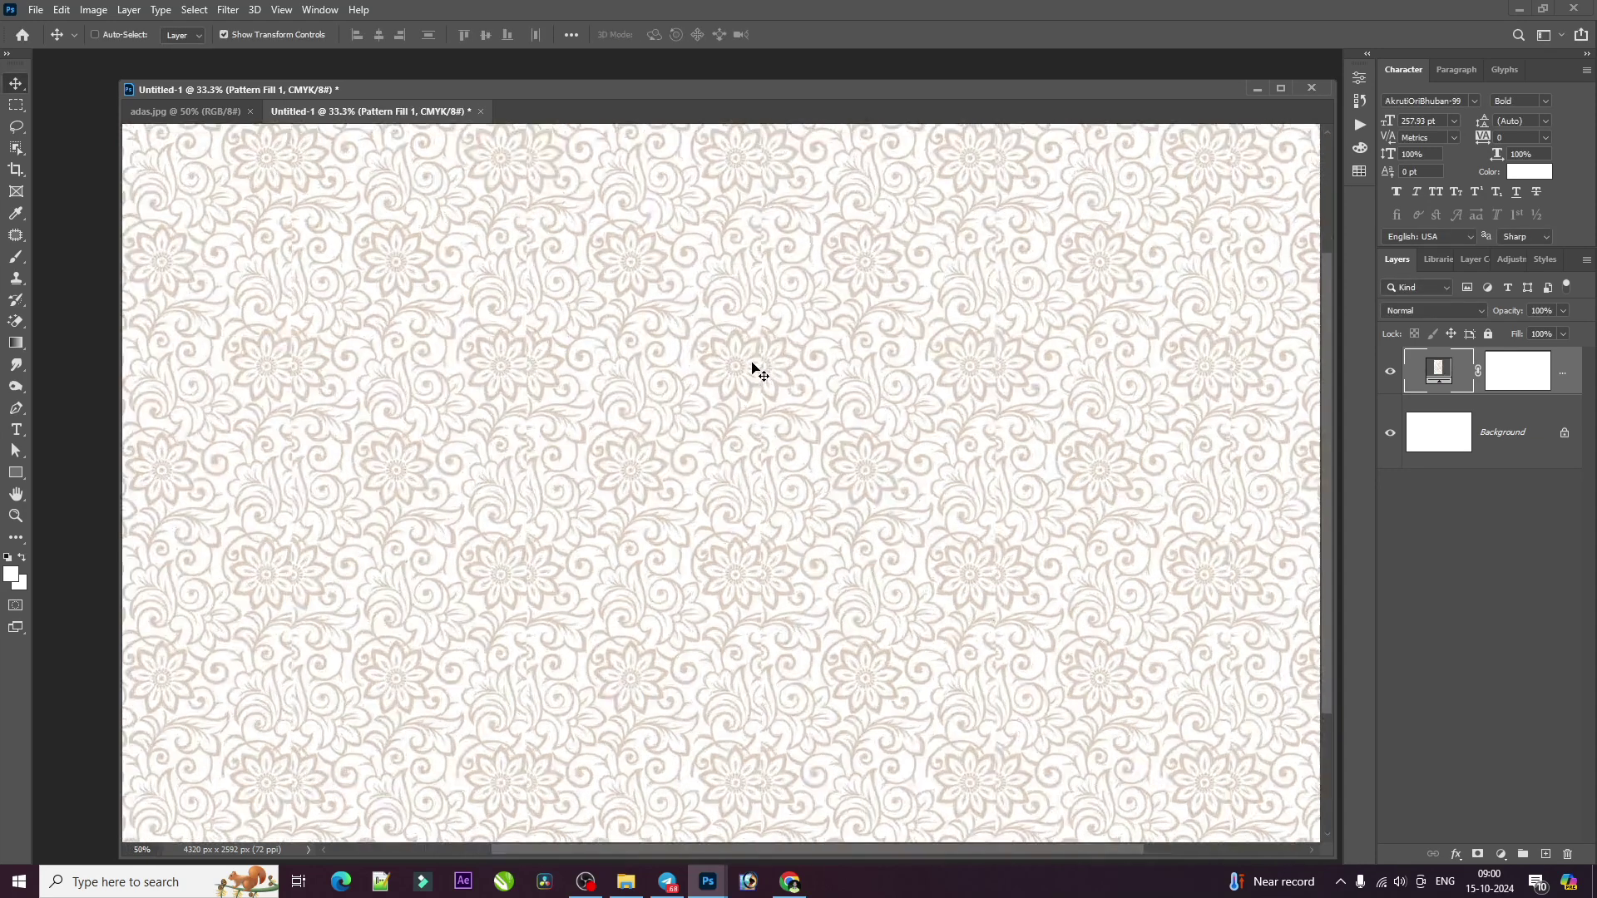
{"action": "scroll", "coordinate": [752, 368], "scroll_direction": "up", "scroll_amount": 2}
{"action": "scroll", "coordinate": [798, 306], "scroll_direction": "up", "scroll_amount": 1}
{"action": "scroll", "coordinate": [837, 238], "scroll_direction": "up", "scroll_amount": 2}
{"action": "scroll", "coordinate": [886, 303], "scroll_direction": "up", "scroll_amount": 2}
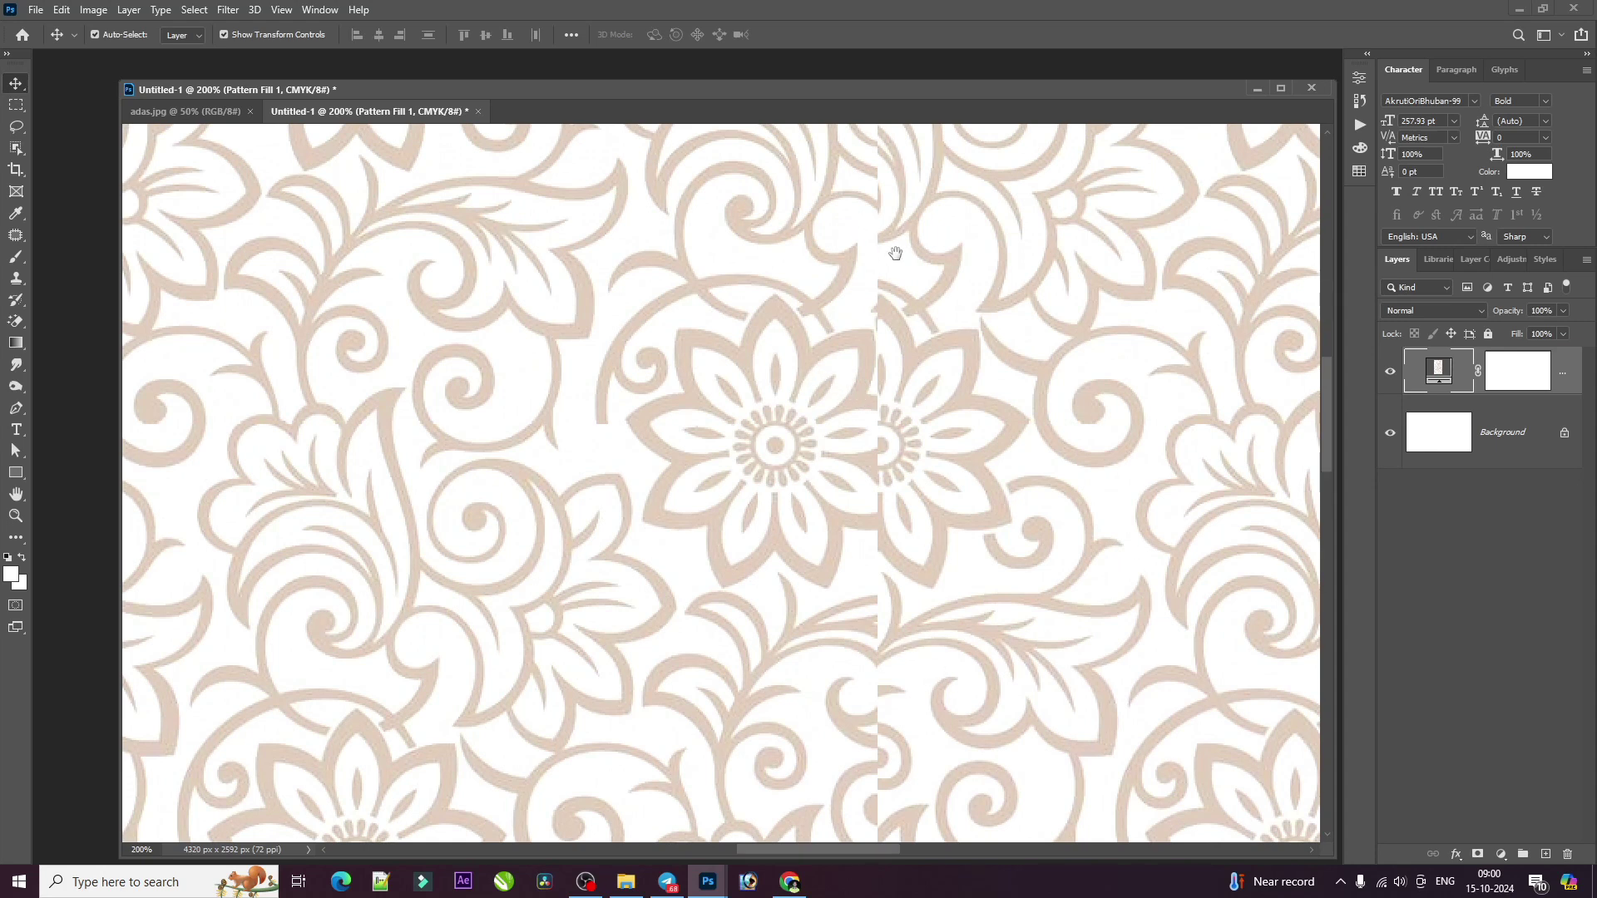
{"action": "left_click_drag", "start_coordinate": [895, 252], "coordinate": [920, 402]}
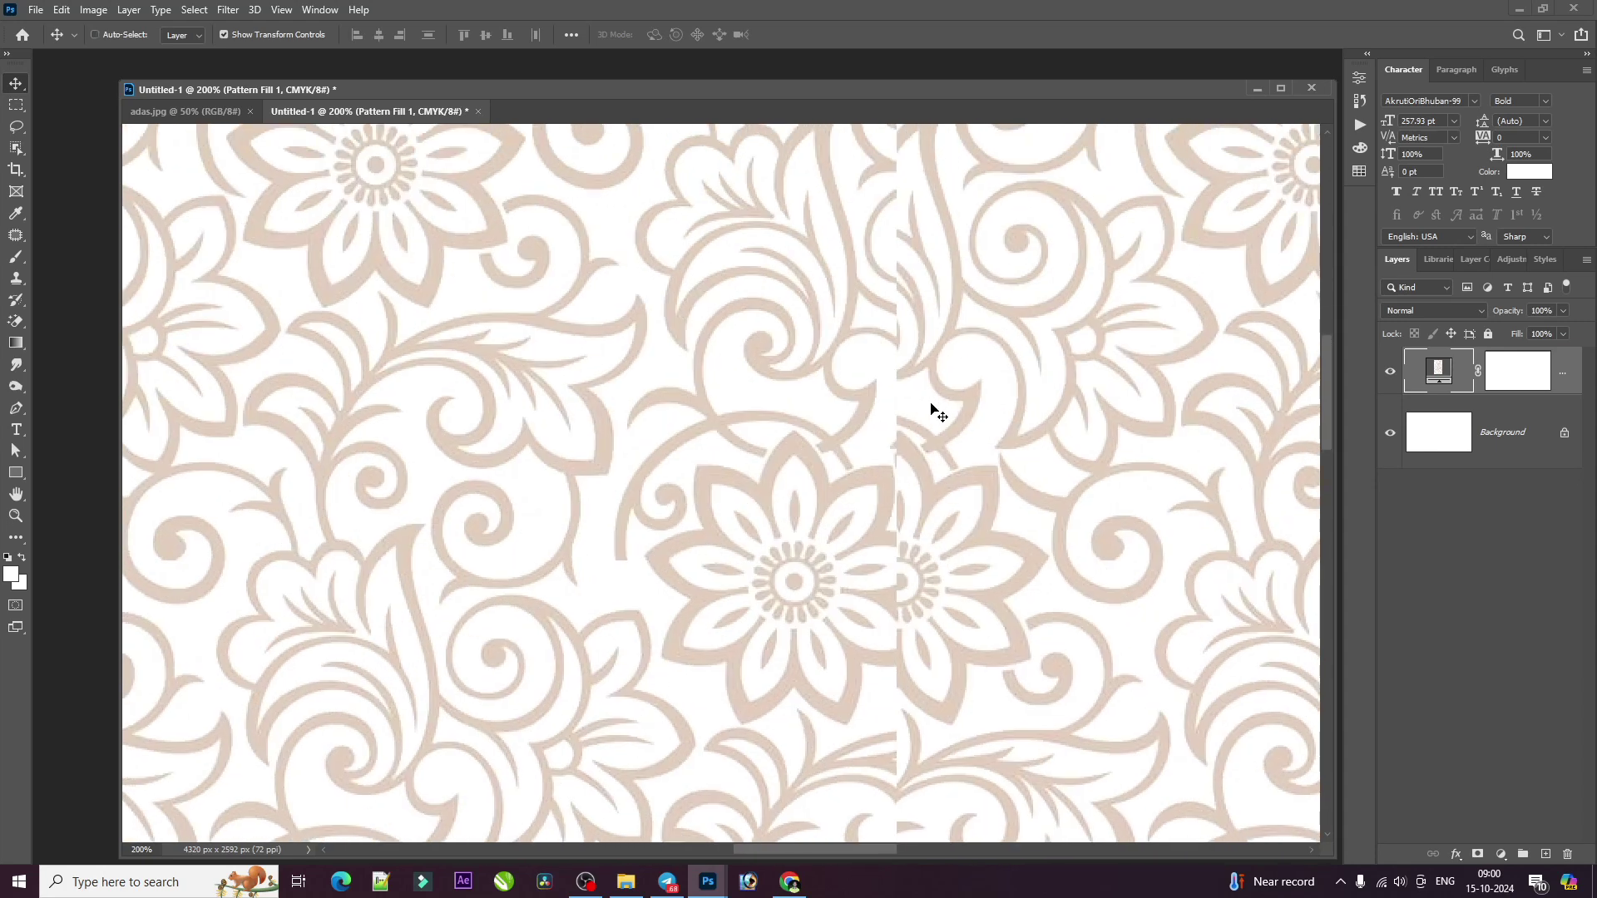
{"action": "scroll", "coordinate": [931, 408], "scroll_direction": "down", "scroll_amount": 5}
{"action": "scroll", "coordinate": [926, 402], "scroll_direction": "down", "scroll_amount": 2}
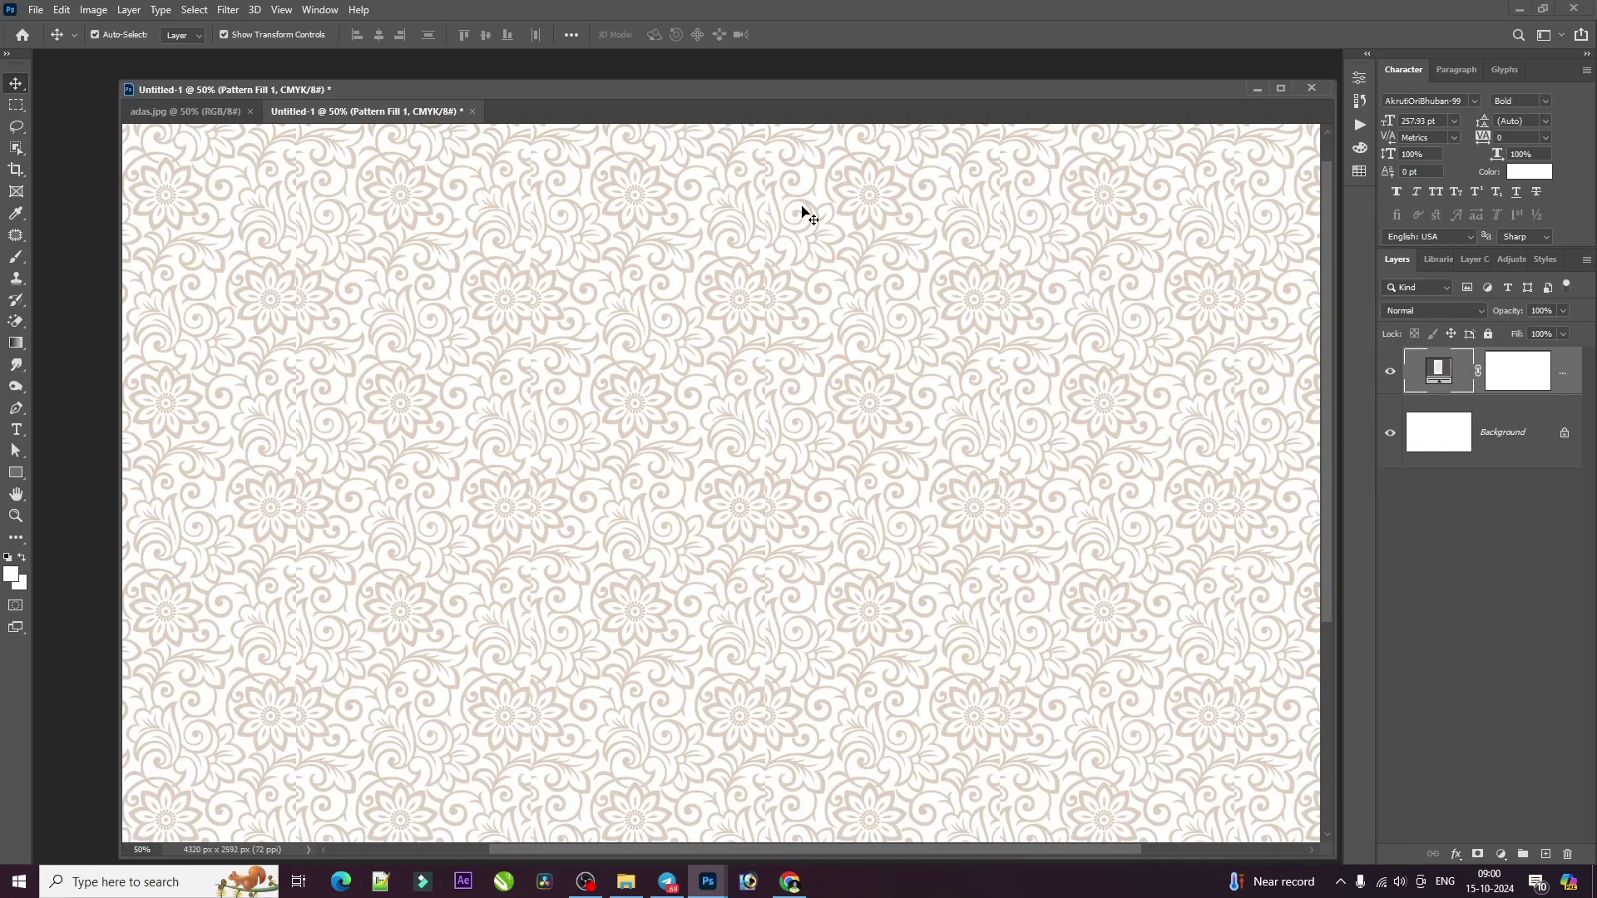
{"action": "left_click", "coordinate": [471, 113]}
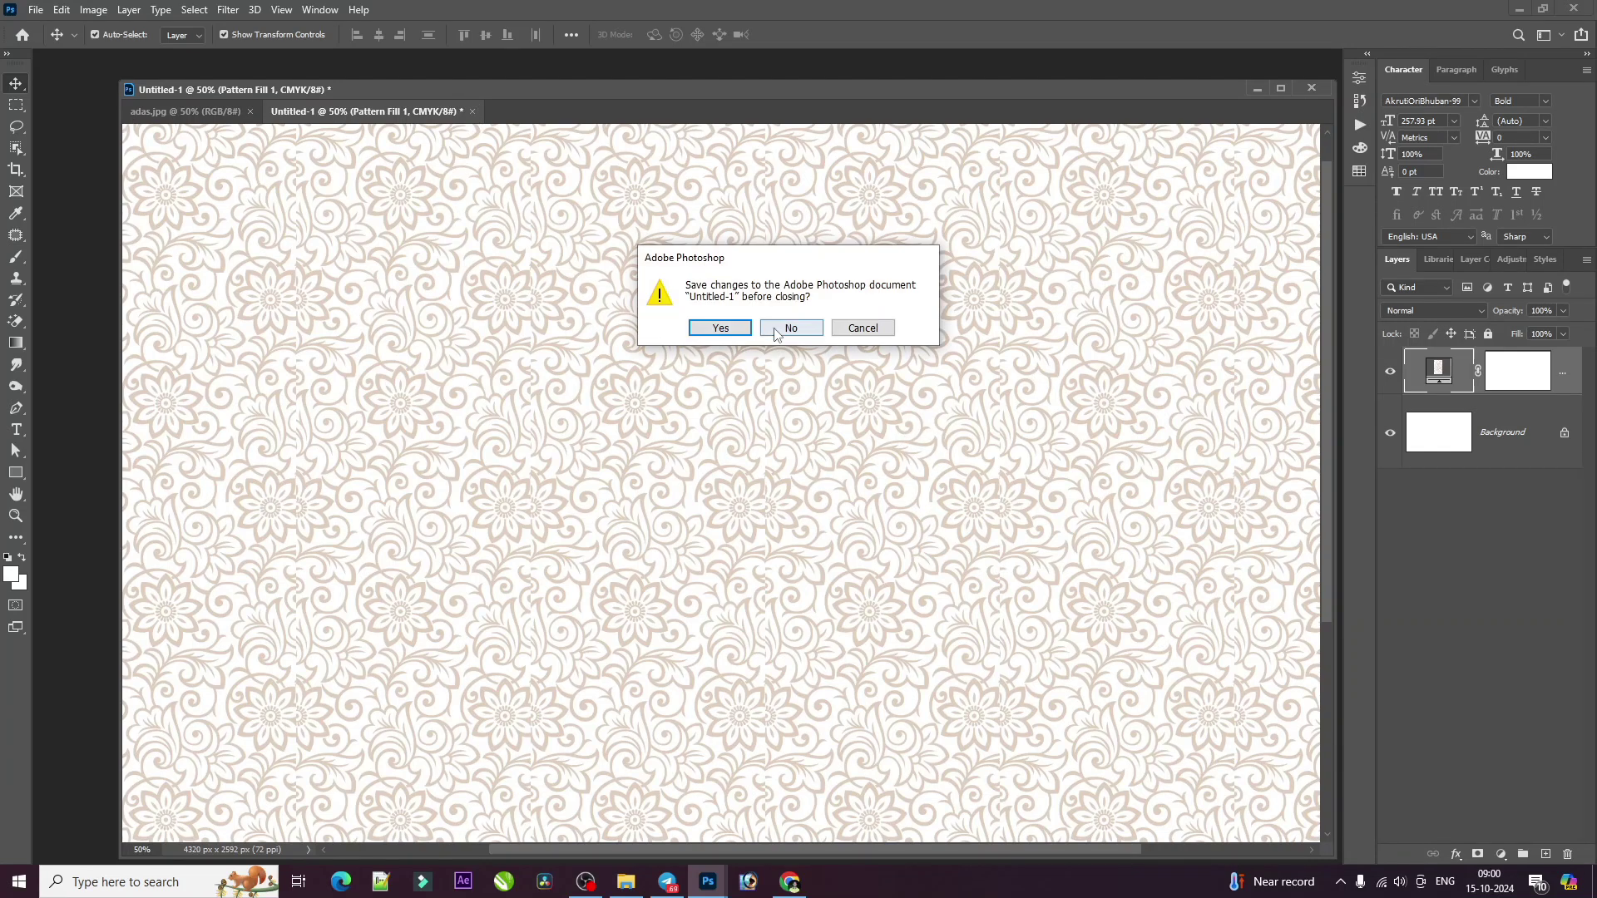
{"action": "left_click", "coordinate": [790, 331]}
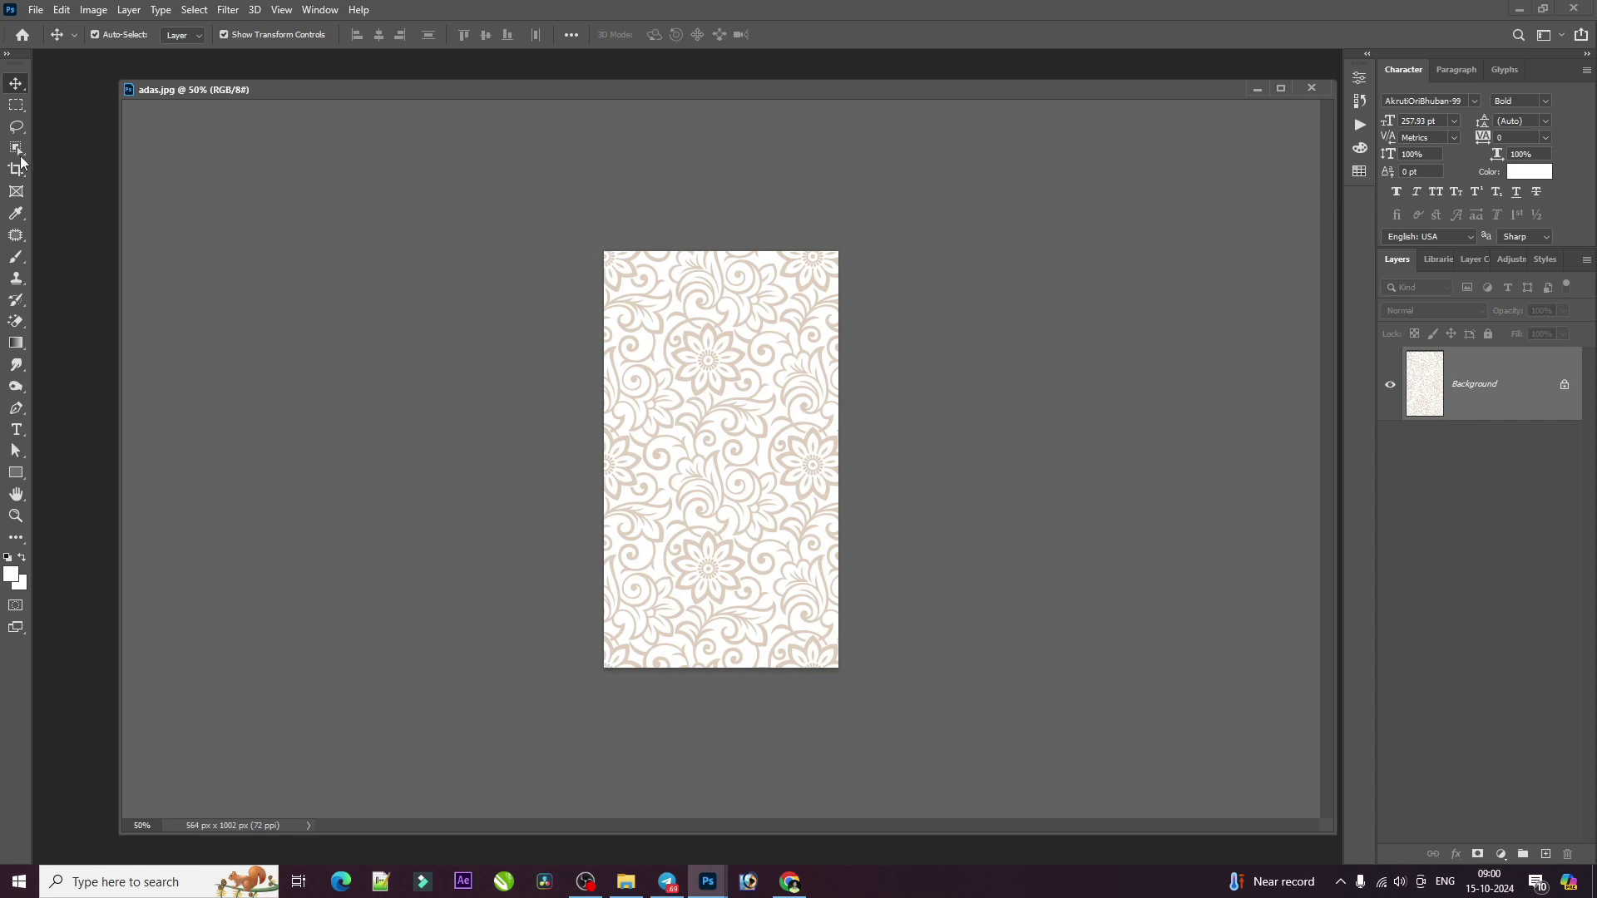
Dock the adas.jpg window as a tab and show the rulers
{"action": "left_click", "coordinate": [11, 171]}
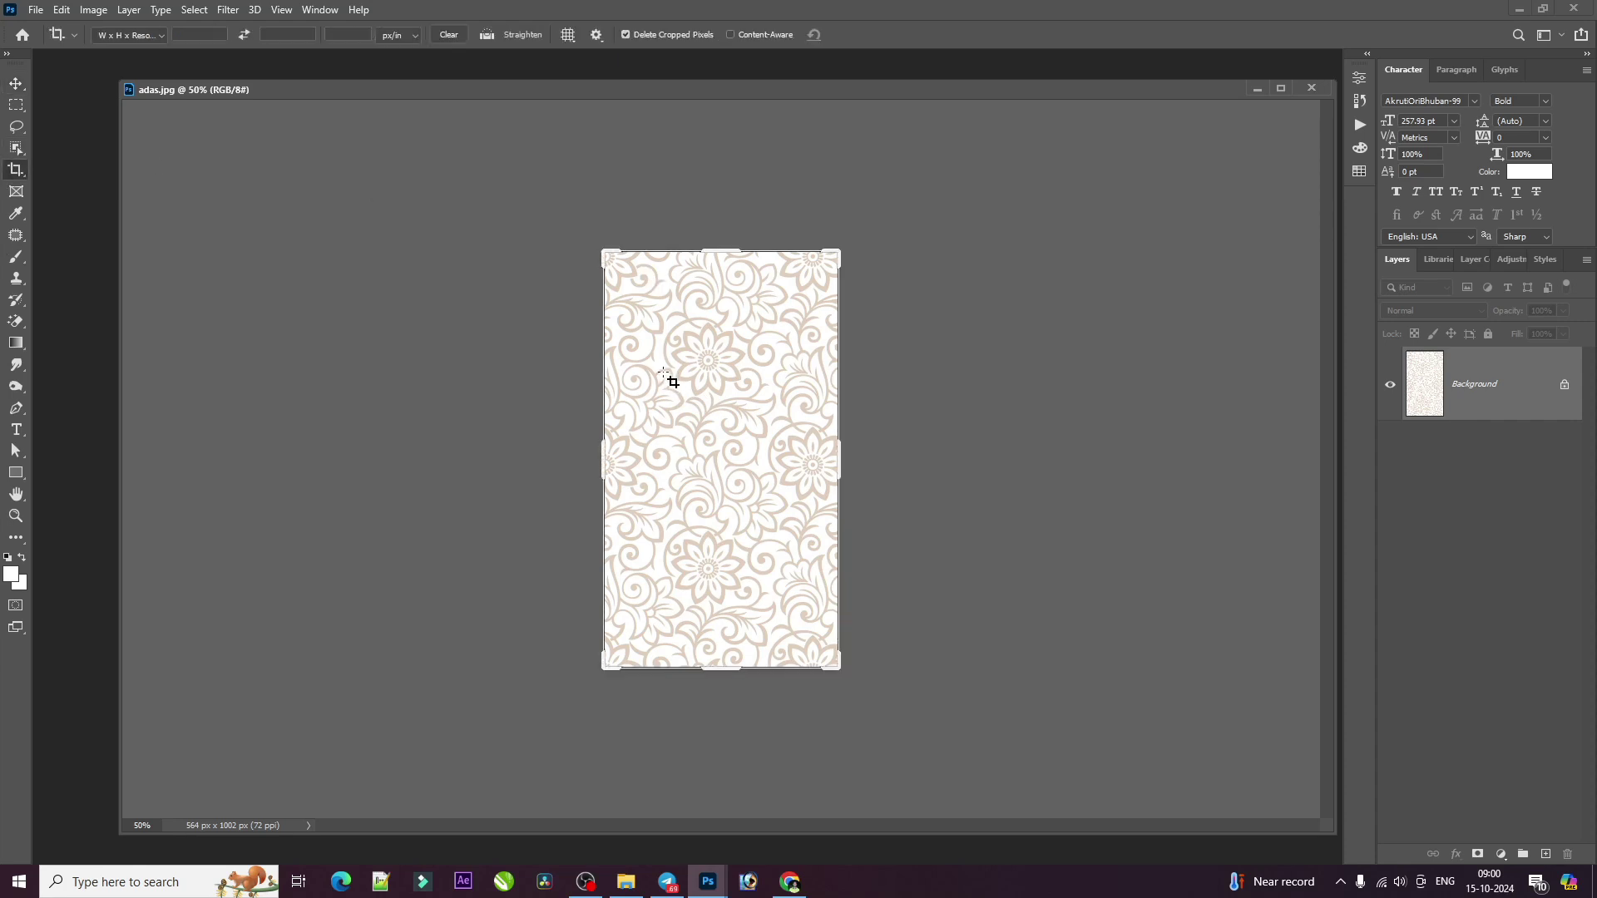
{"action": "key", "text": "ctrl+plus"}
{"action": "key", "text": "ctrl+plus"}
{"action": "scroll", "coordinate": [745, 364], "scroll_direction": "up", "scroll_amount": 3}
{"action": "scroll", "coordinate": [746, 363], "scroll_direction": "up", "scroll_amount": 2}
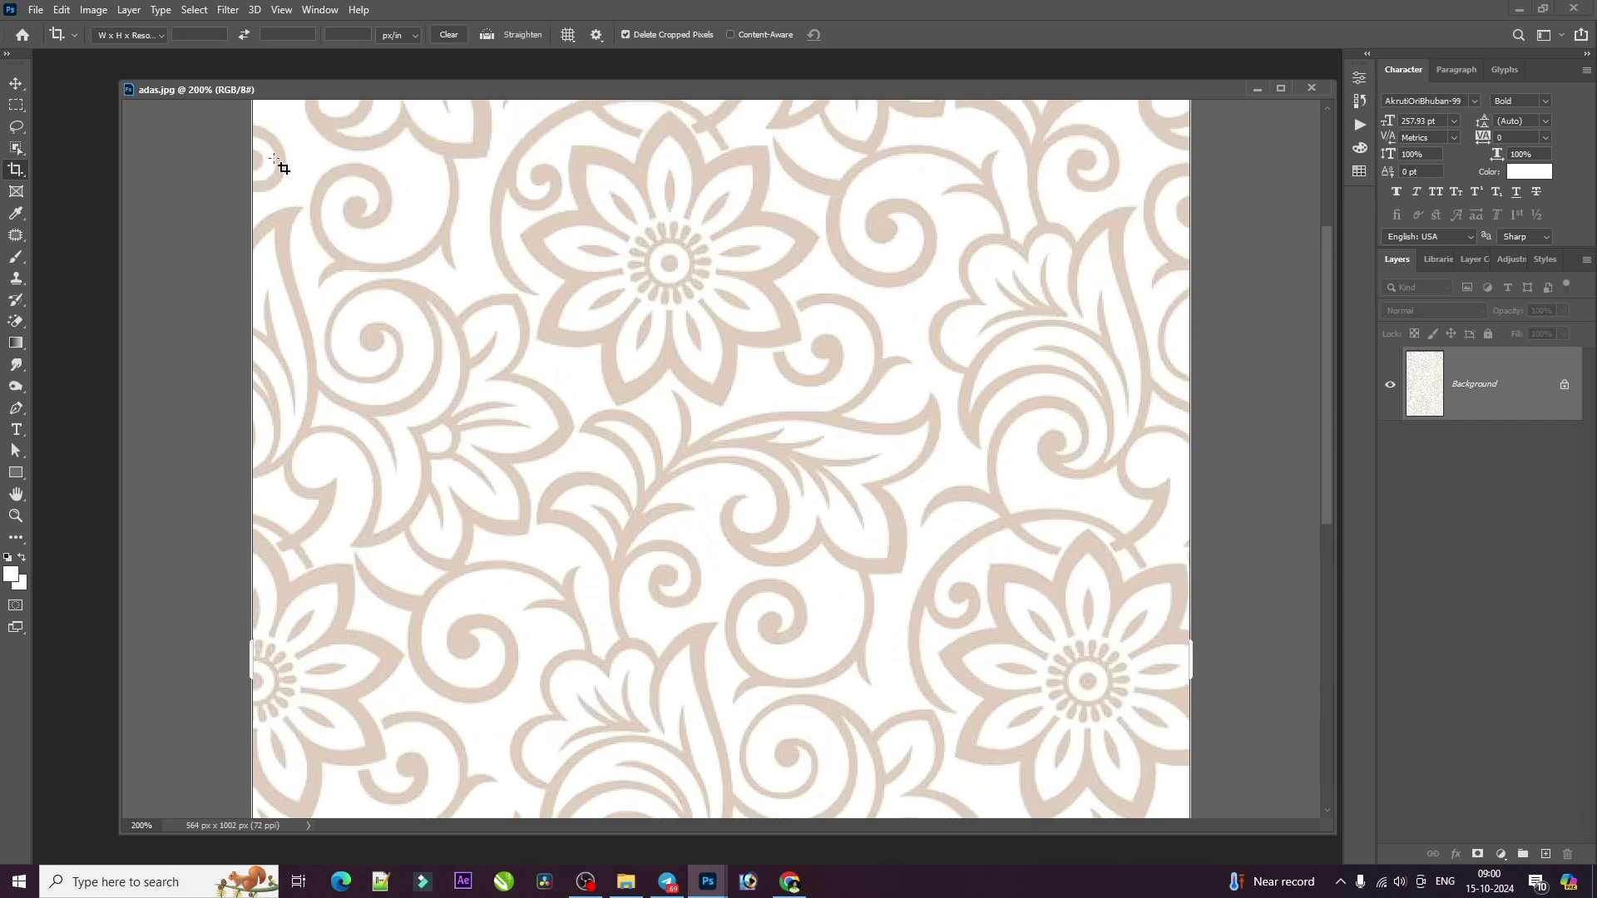
{"action": "left_click", "coordinate": [16, 83]}
{"action": "left_click_drag", "start_coordinate": [552, 89], "coordinate": [529, 64]}
{"action": "key", "text": "ctrl"}
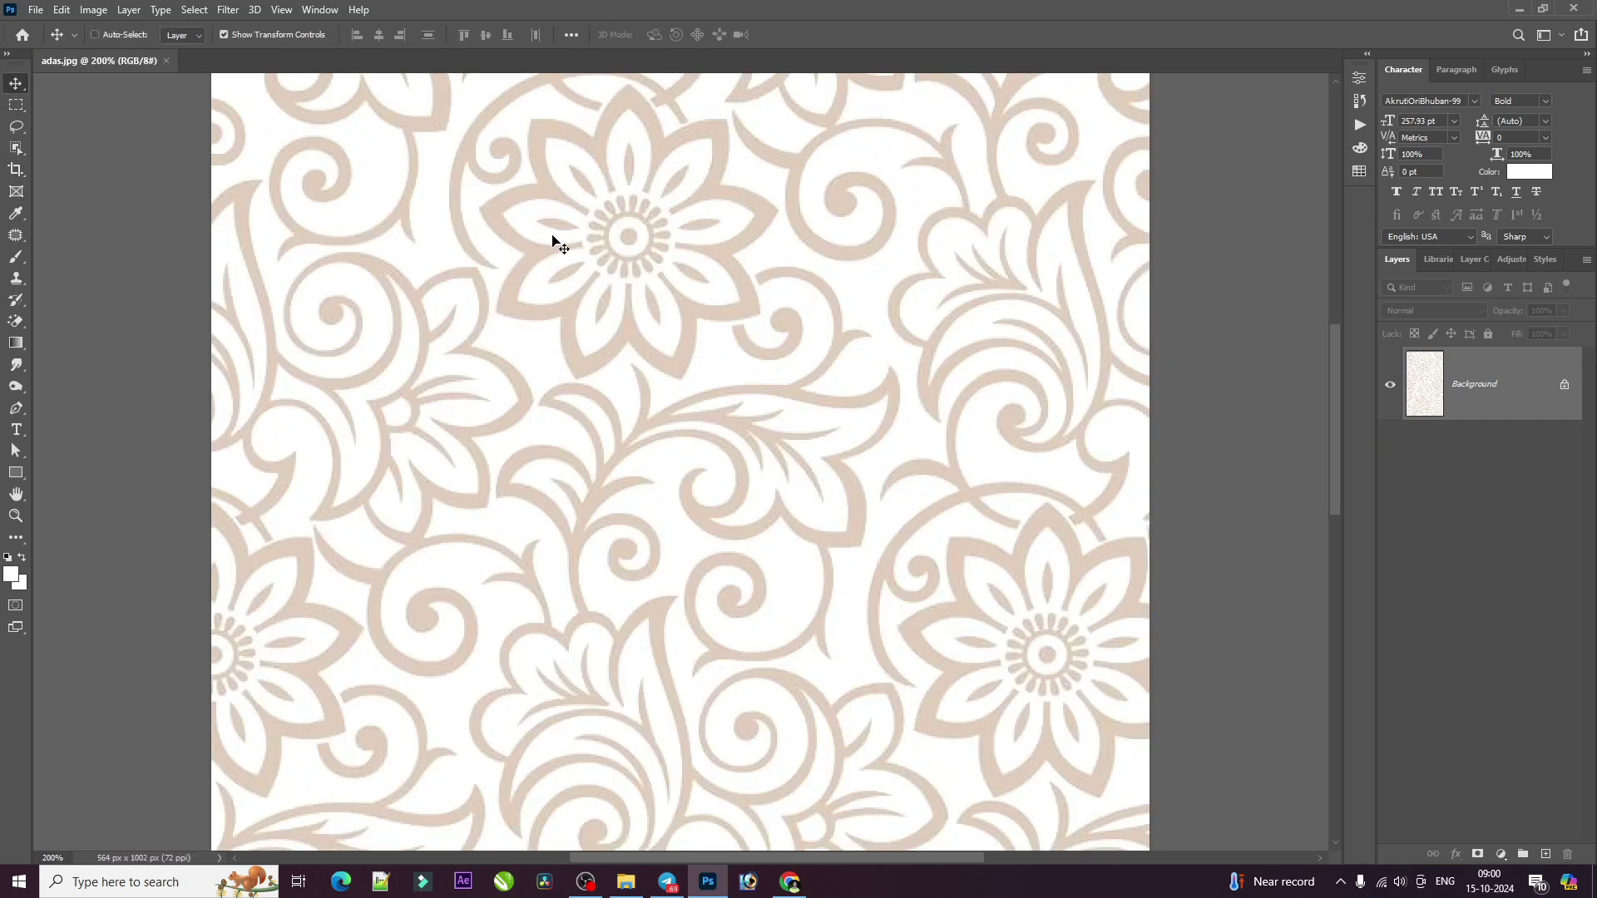
{"action": "key", "text": "ctrl+r"}
Place guides along the pattern's top and left edges, then remove the horizontal guide
{"action": "mouse_move", "coordinate": [664, 81]}
{"action": "left_mouse_down"}
{"action": "mouse_move", "coordinate": [665, 223]}
{"action": "mouse_move", "coordinate": [648, 251]}
{"action": "left_mouse_up"}
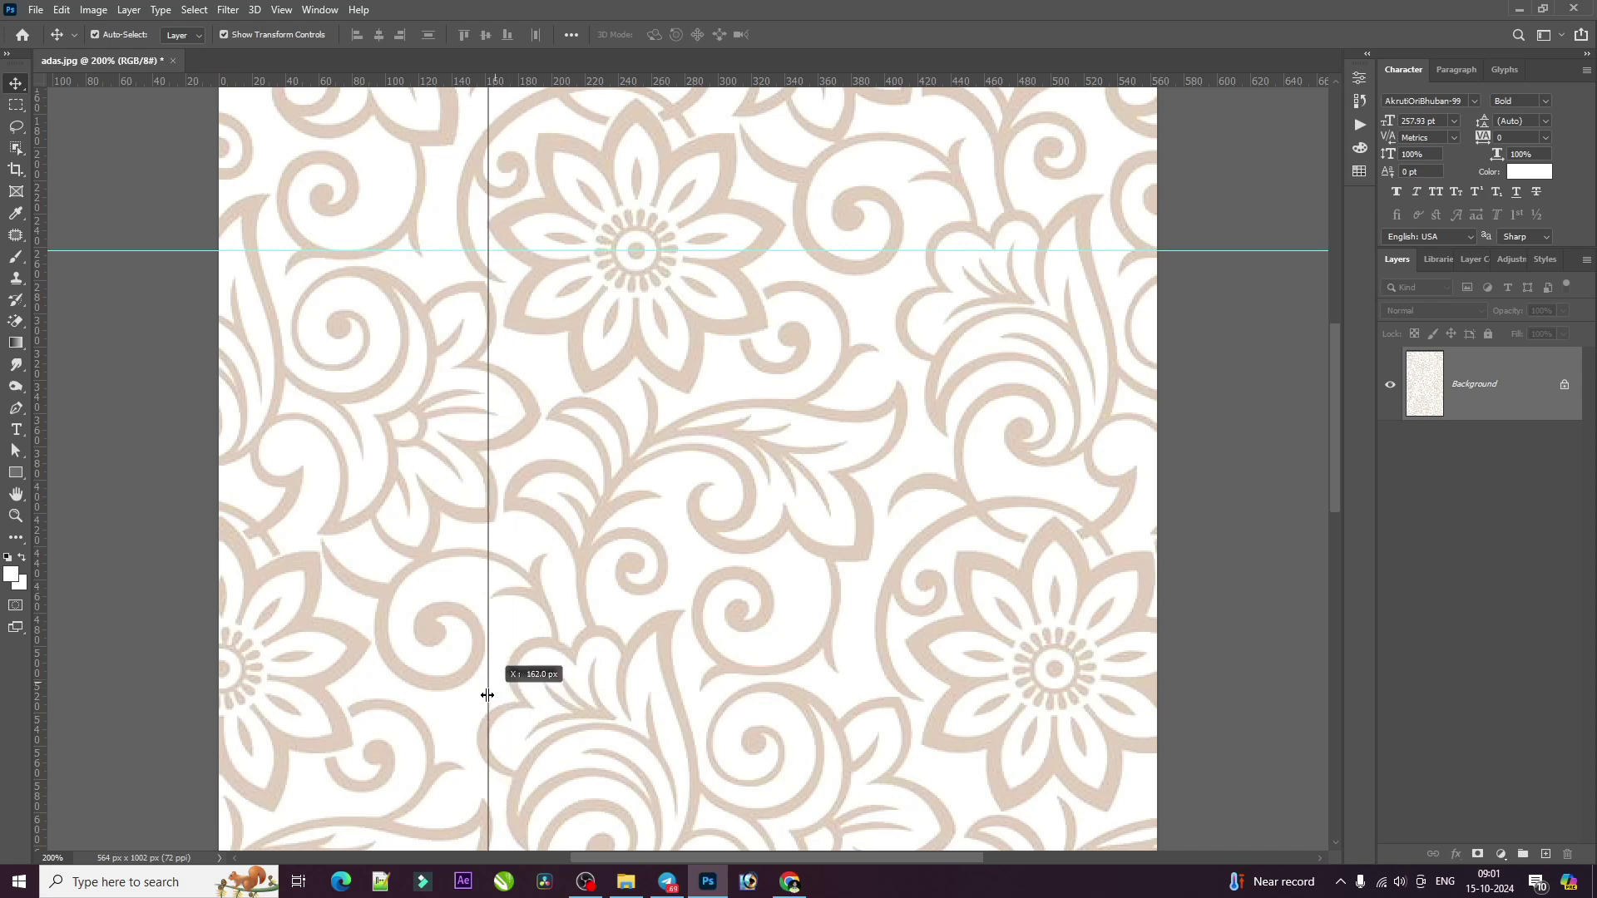
{"action": "left_click_drag", "start_coordinate": [566, 604], "coordinate": [459, 691]}
{"action": "key", "text": "ctrl+minus"}
{"action": "left_click_drag", "start_coordinate": [603, 559], "coordinate": [485, 606]}
{"action": "scroll", "coordinate": [764, 606], "scroll_direction": "down", "scroll_amount": 3}
{"action": "scroll", "coordinate": [902, 332], "scroll_direction": "up", "scroll_amount": 2}
{"action": "left_click_drag", "start_coordinate": [1002, 253], "coordinate": [1046, 75]}
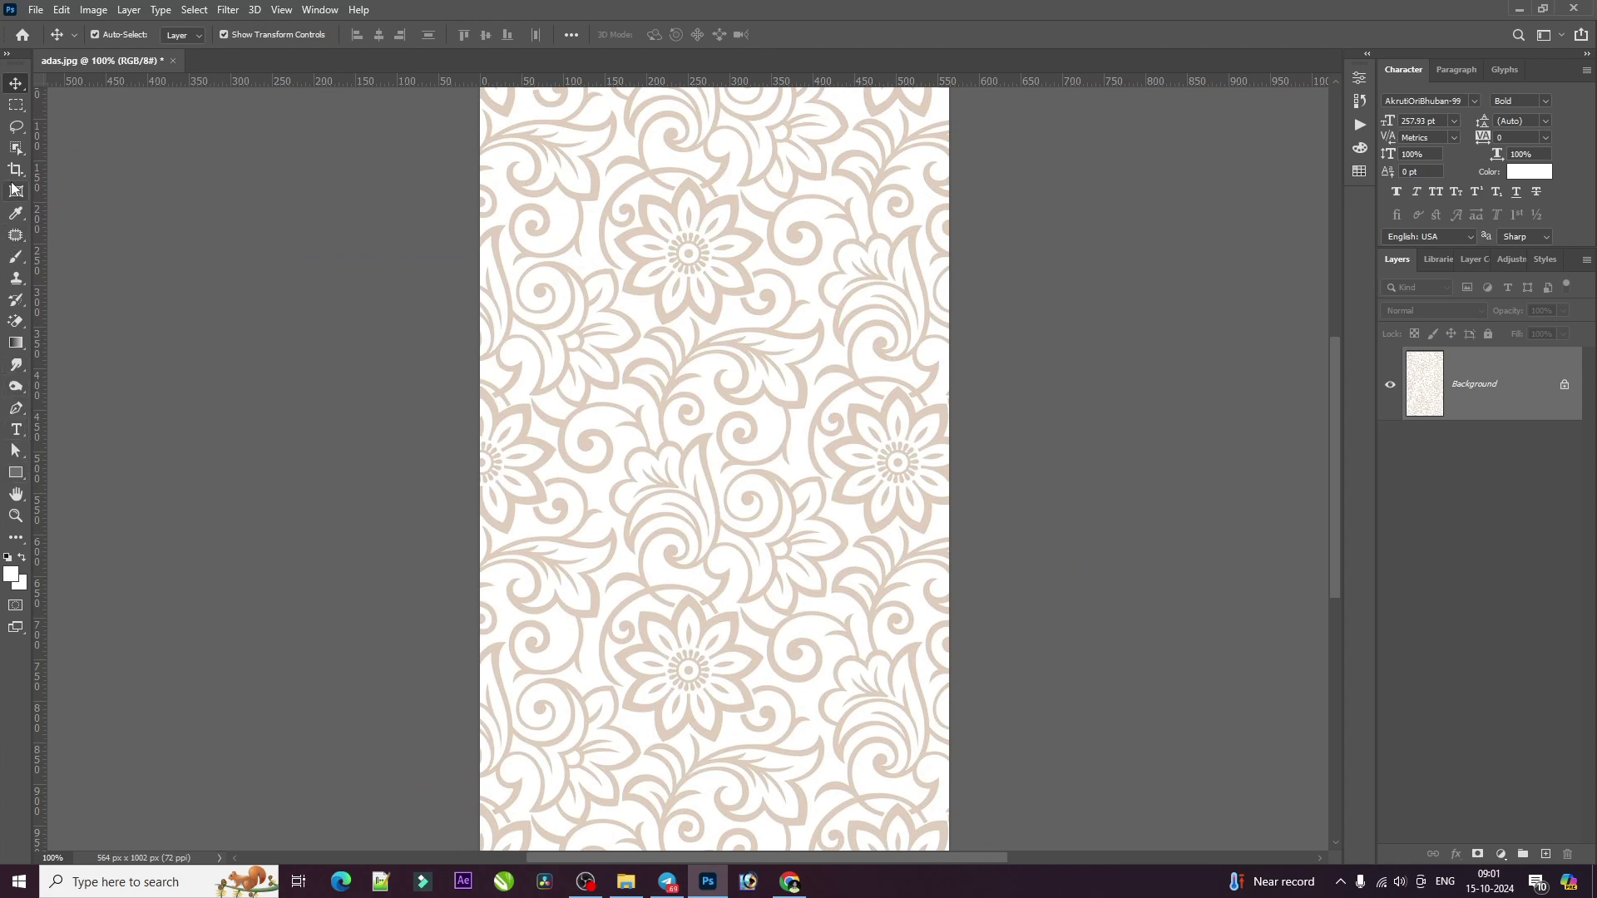
Draw a crop frame roughly around one repeat of the floral pattern
{"action": "left_click", "coordinate": [27, 173]}
{"action": "left_click_drag", "start_coordinate": [515, 223], "coordinate": [894, 703]}
{"action": "left_click_drag", "start_coordinate": [899, 689], "coordinate": [889, 679]}
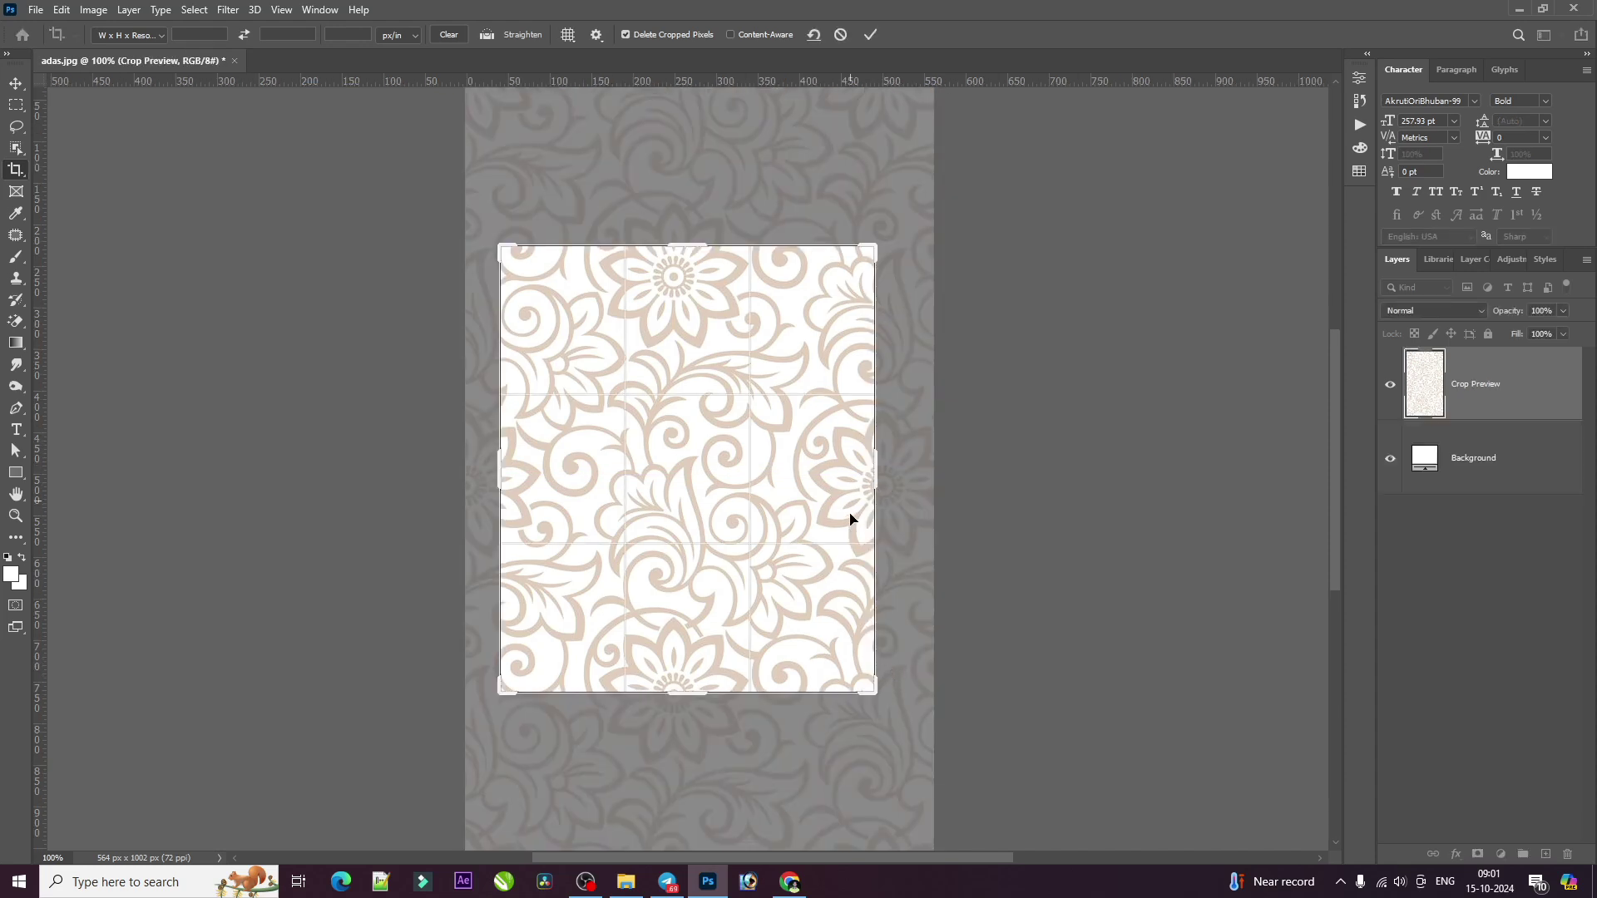
{"action": "left_click_drag", "start_coordinate": [881, 475], "coordinate": [880, 482]}
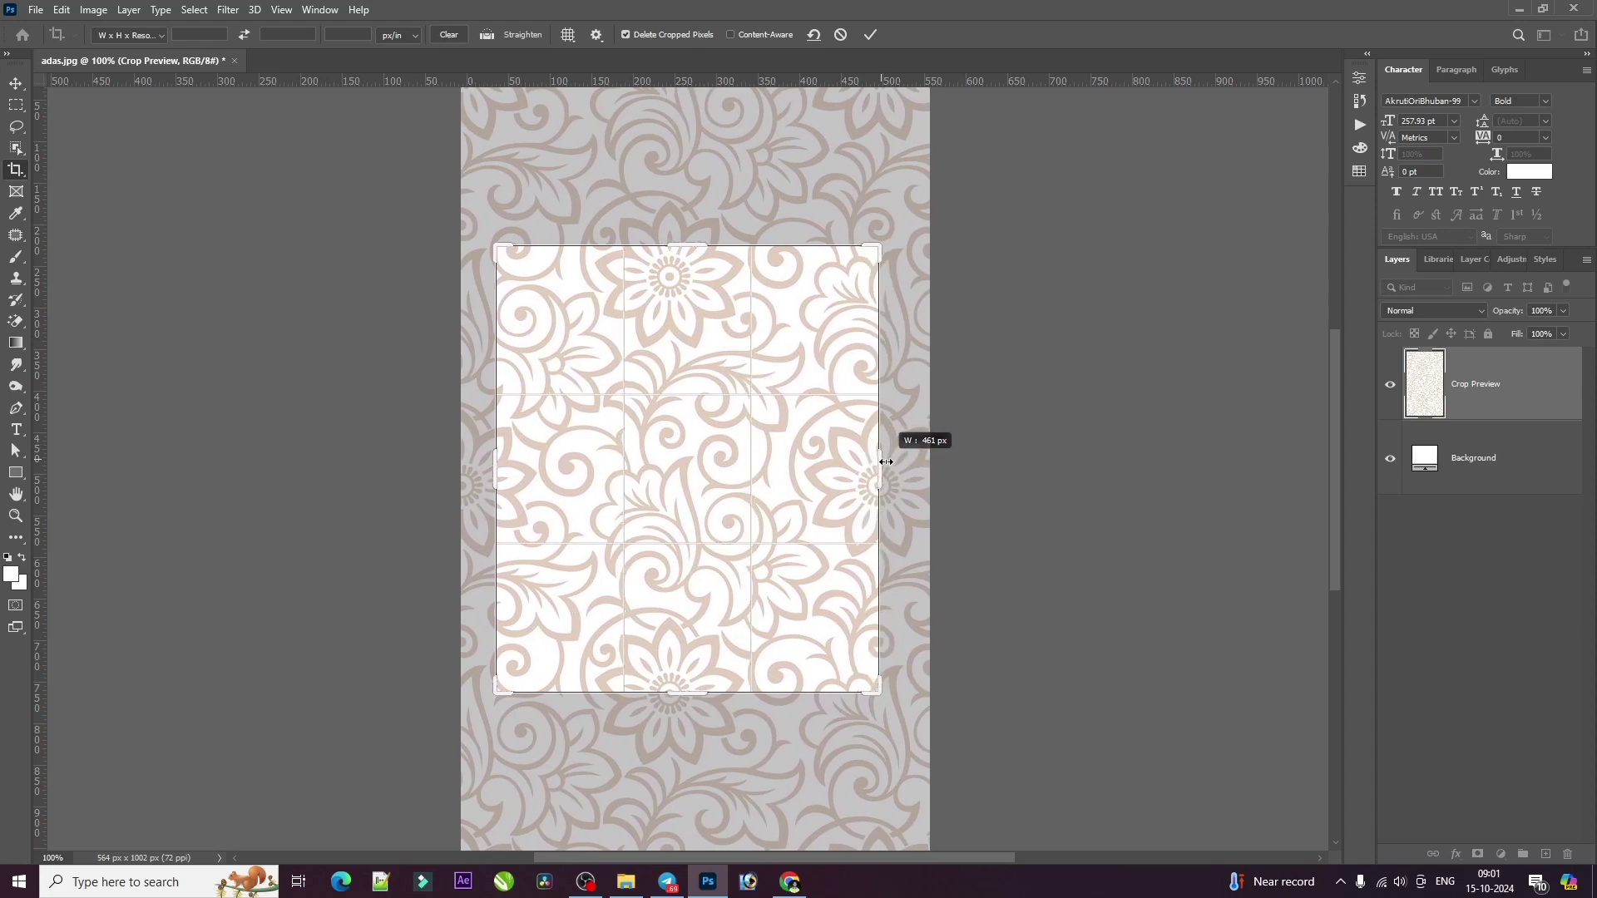
{"action": "left_click_drag", "start_coordinate": [879, 482], "coordinate": [882, 482]}
{"action": "left_click_drag", "start_coordinate": [670, 247], "coordinate": [683, 254]}
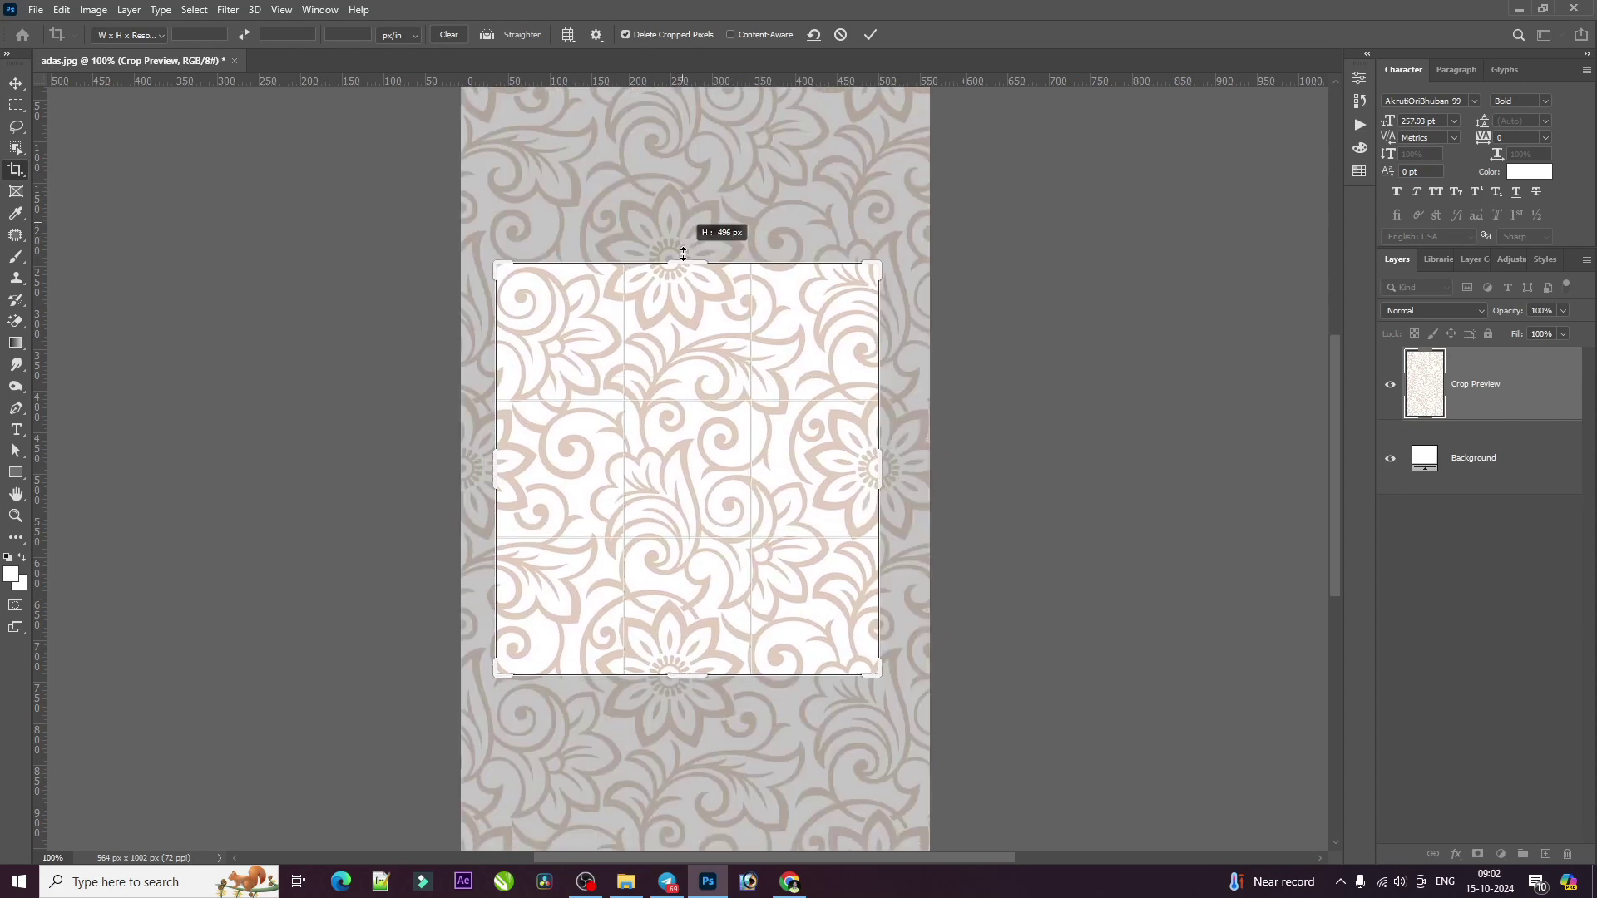
{"action": "left_click_drag", "start_coordinate": [683, 253], "coordinate": [679, 250]}
{"action": "left_click_drag", "start_coordinate": [490, 465], "coordinate": [476, 479]}
Align the crop's left and right edges precisely with matching half flowers
{"action": "key", "text": "ctrl+plus"}
{"action": "key", "text": "ctrl+plus"}
{"action": "key", "text": "ctrl+minus"}
{"action": "left_click_drag", "start_coordinate": [268, 473], "coordinate": [272, 472]}
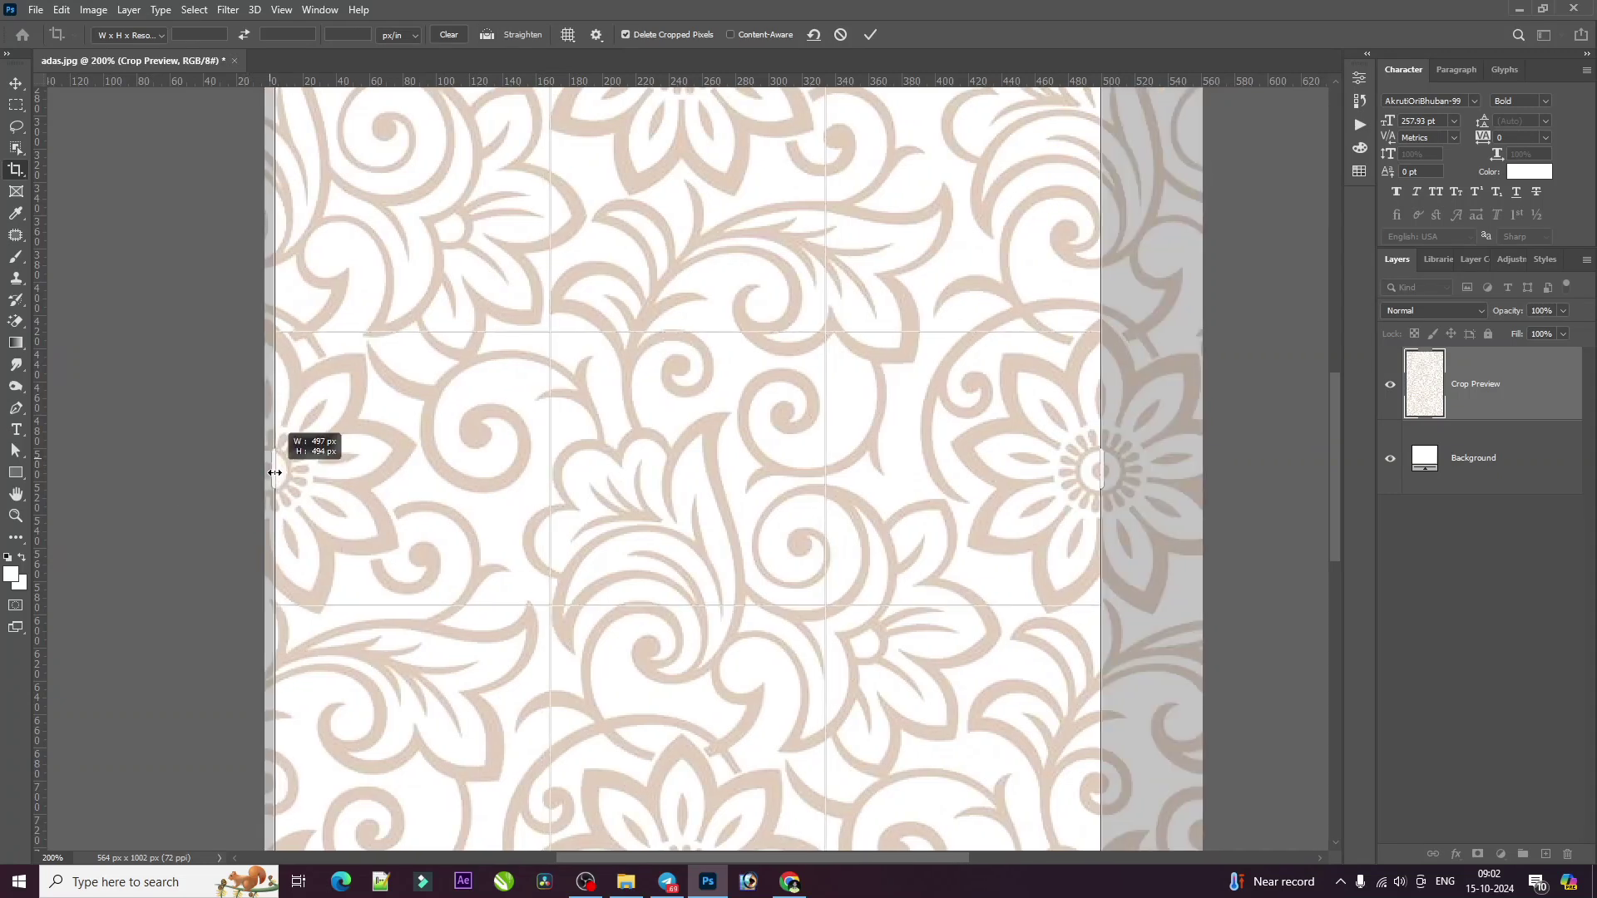
{"action": "left_click_drag", "start_coordinate": [271, 473], "coordinate": [302, 473]}
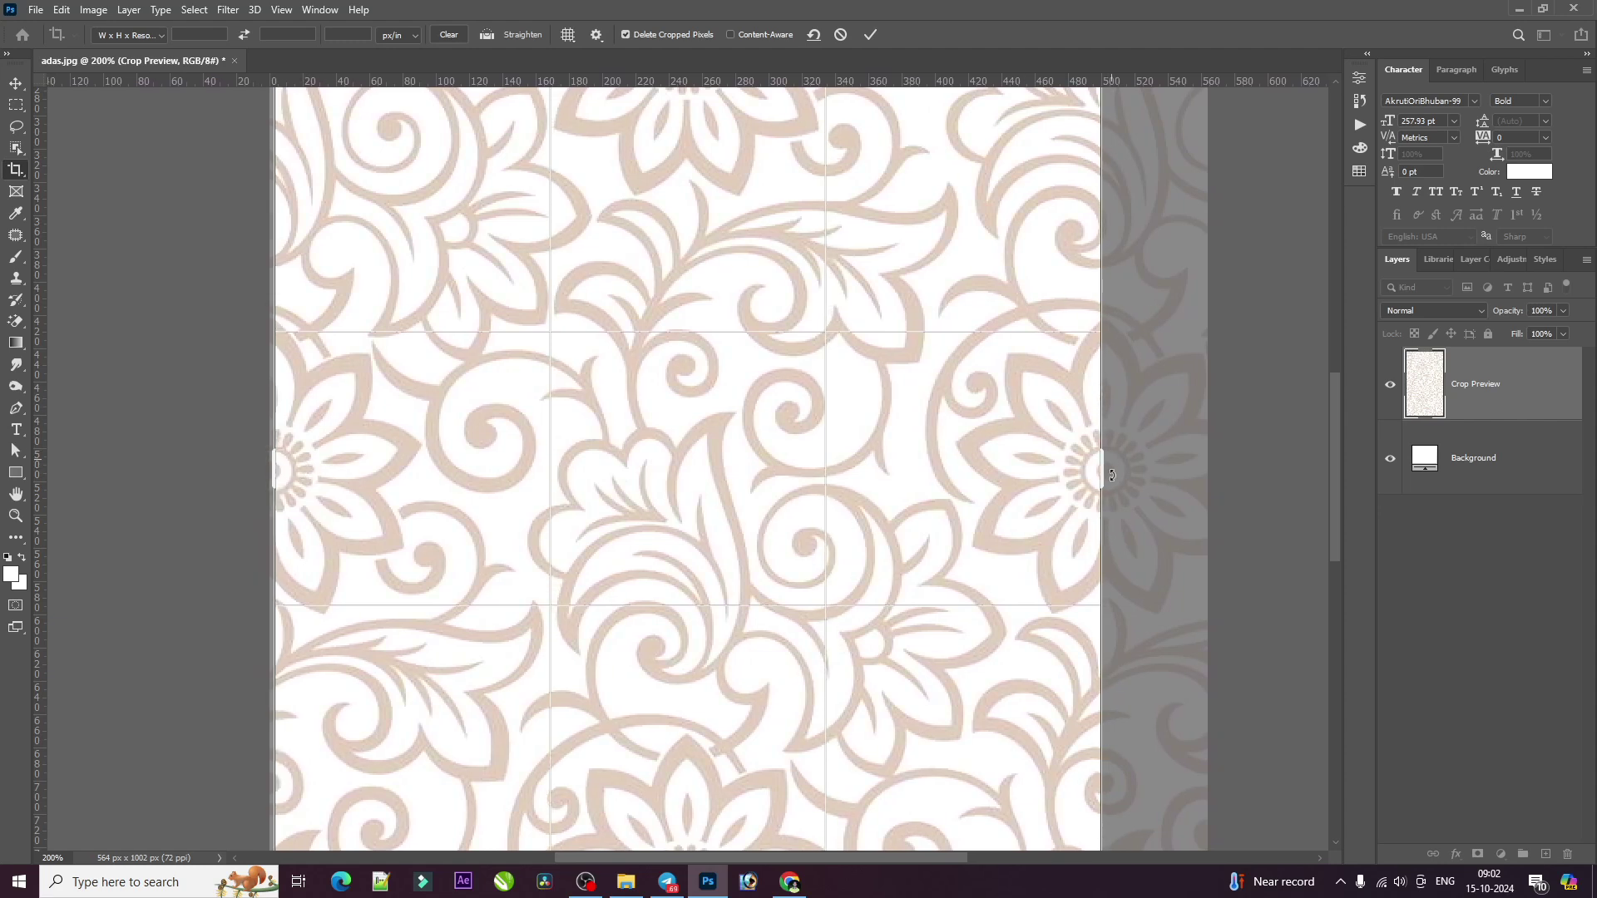
{"action": "left_click_drag", "start_coordinate": [1103, 466], "coordinate": [1105, 491]}
{"action": "scroll", "coordinate": [873, 532], "scroll_direction": "up", "scroll_amount": 2}
{"action": "scroll", "coordinate": [811, 457], "scroll_direction": "up", "scroll_amount": 1}
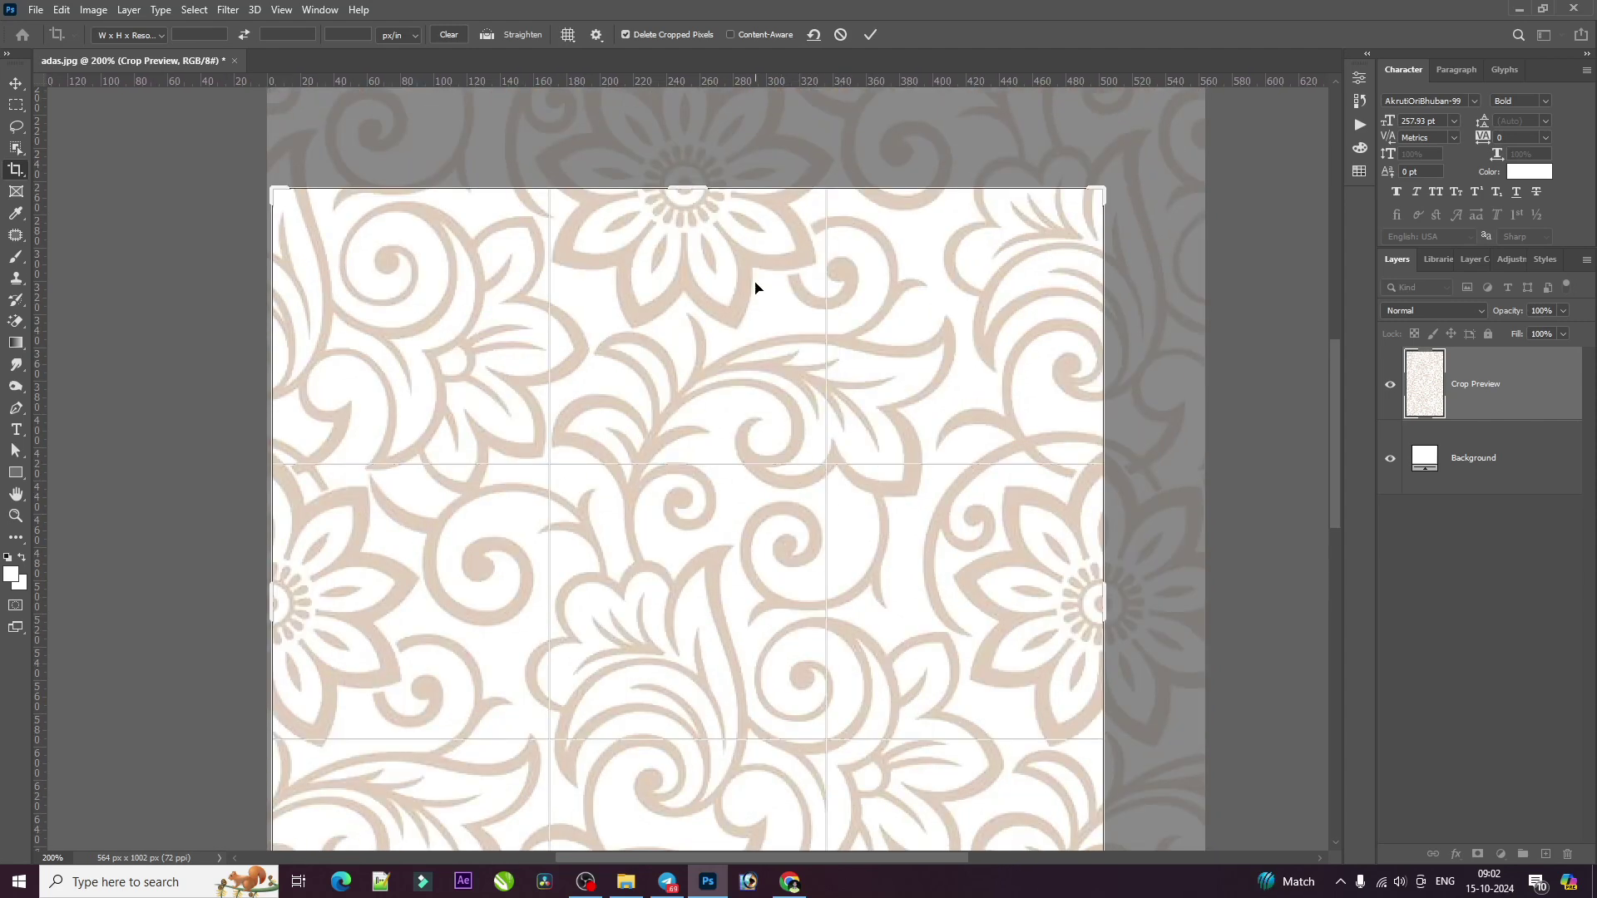
{"action": "scroll", "coordinate": [756, 288], "scroll_direction": "down", "scroll_amount": 2}
{"action": "scroll", "coordinate": [715, 249], "scroll_direction": "up", "scroll_amount": 2}
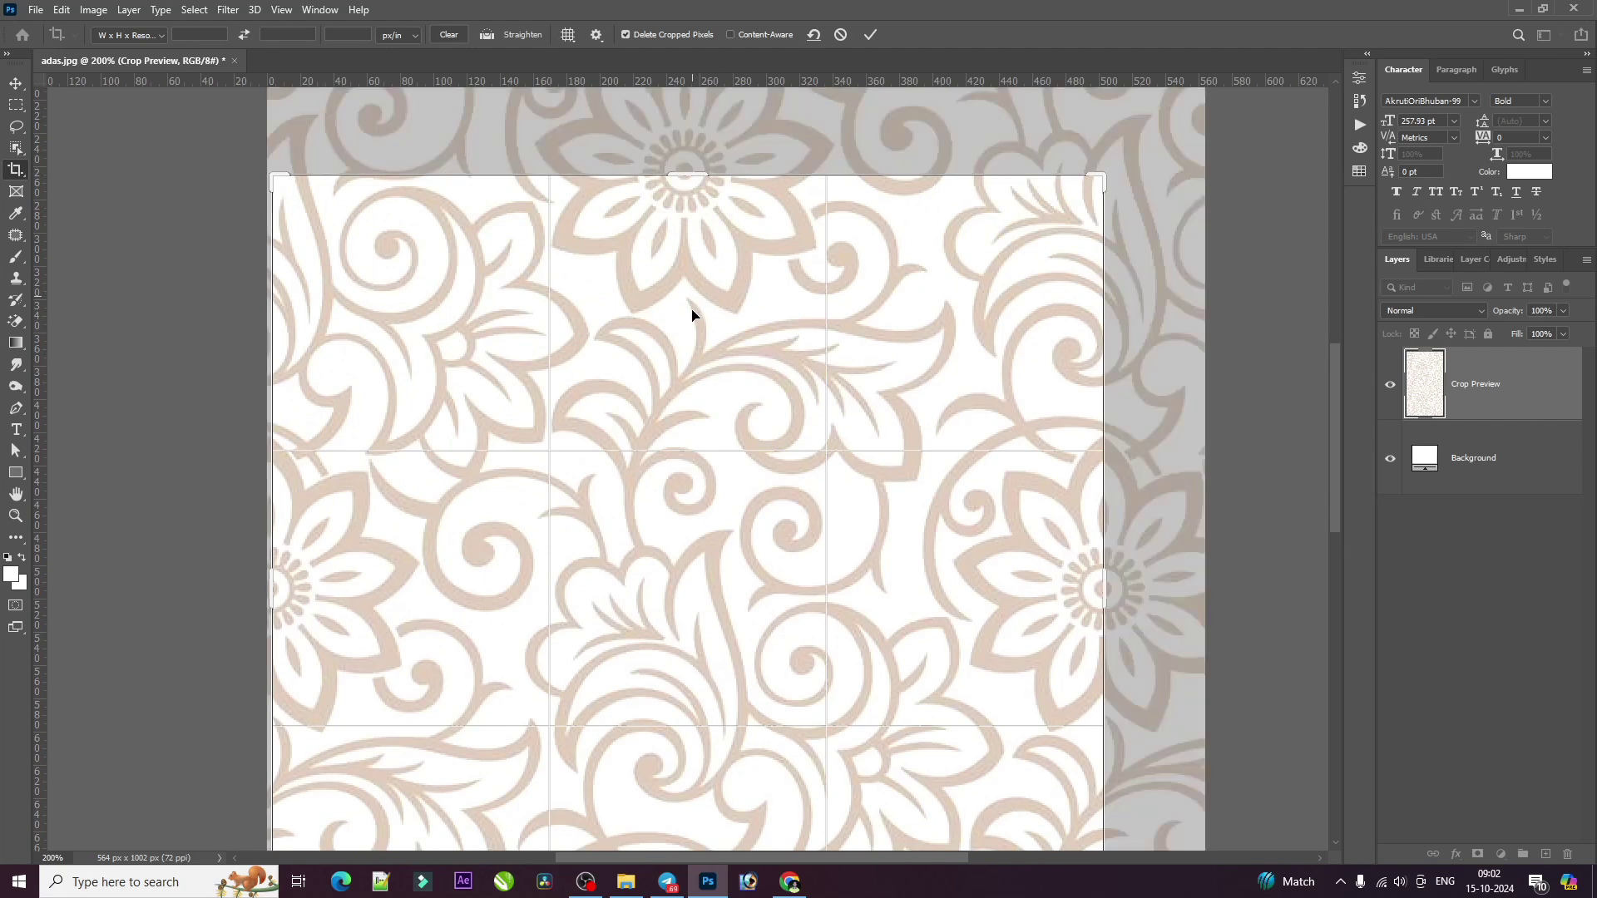
{"action": "scroll", "coordinate": [628, 490], "scroll_direction": "up", "scroll_amount": 1}
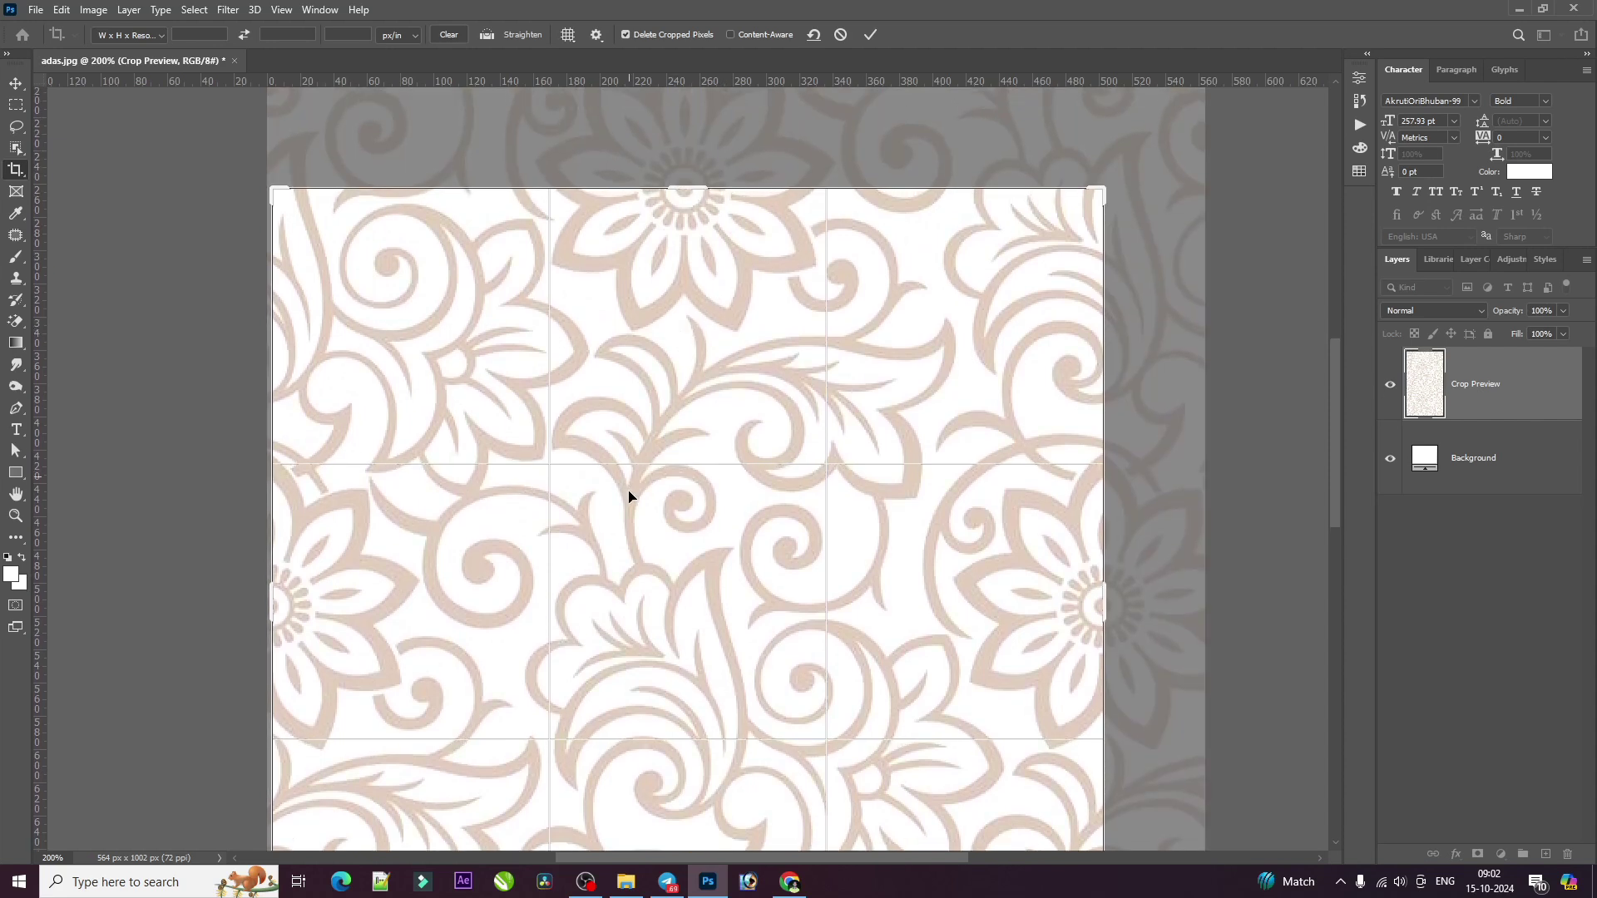
{"action": "scroll", "coordinate": [629, 524], "scroll_direction": "down", "scroll_amount": 1}
{"action": "scroll", "coordinate": [638, 521], "scroll_direction": "down", "scroll_amount": 5}
{"action": "scroll", "coordinate": [635, 652], "scroll_direction": "down", "scroll_amount": 5}
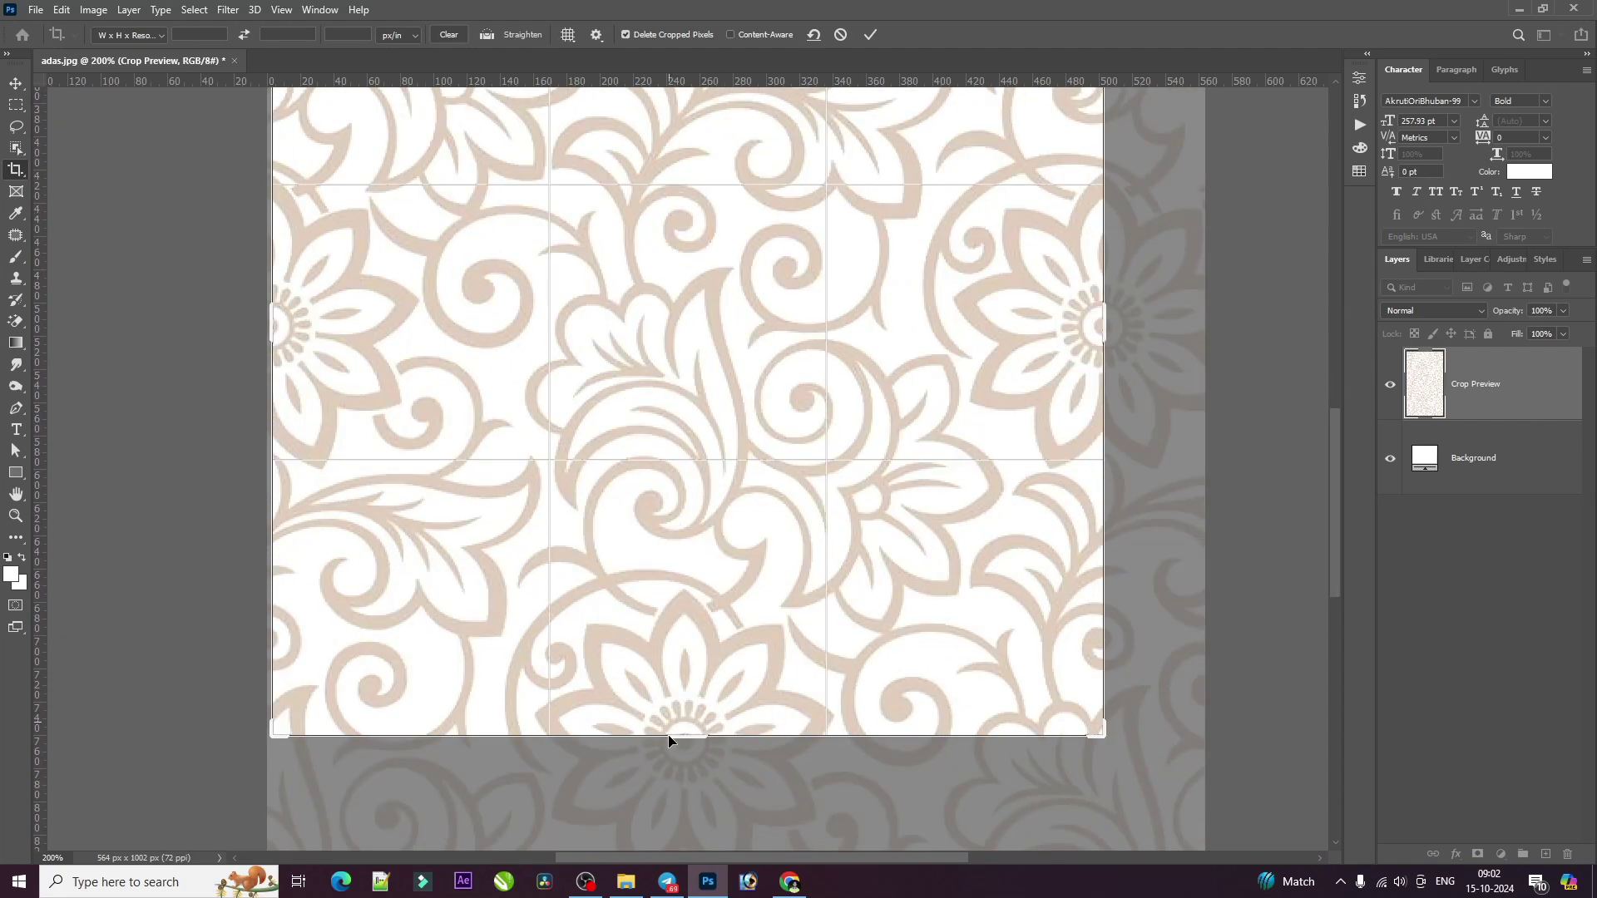
{"action": "scroll", "coordinate": [674, 738], "scroll_direction": "down", "scroll_amount": 2}
{"action": "left_click_drag", "start_coordinate": [694, 708], "coordinate": [697, 714]}
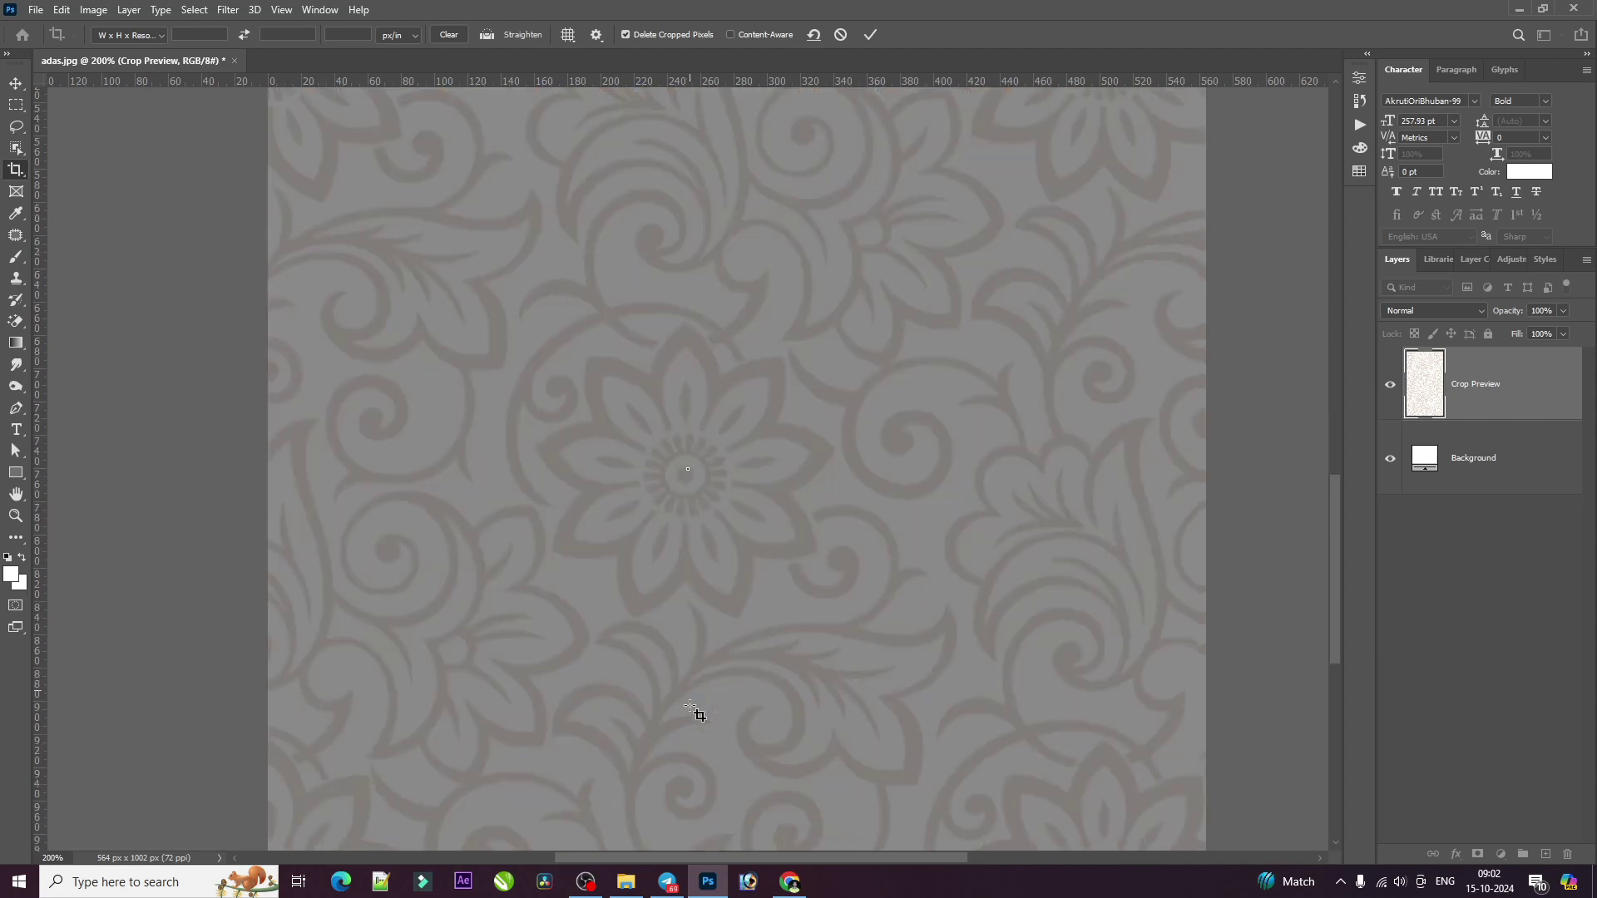
{"action": "key", "text": "ctrl+z"}
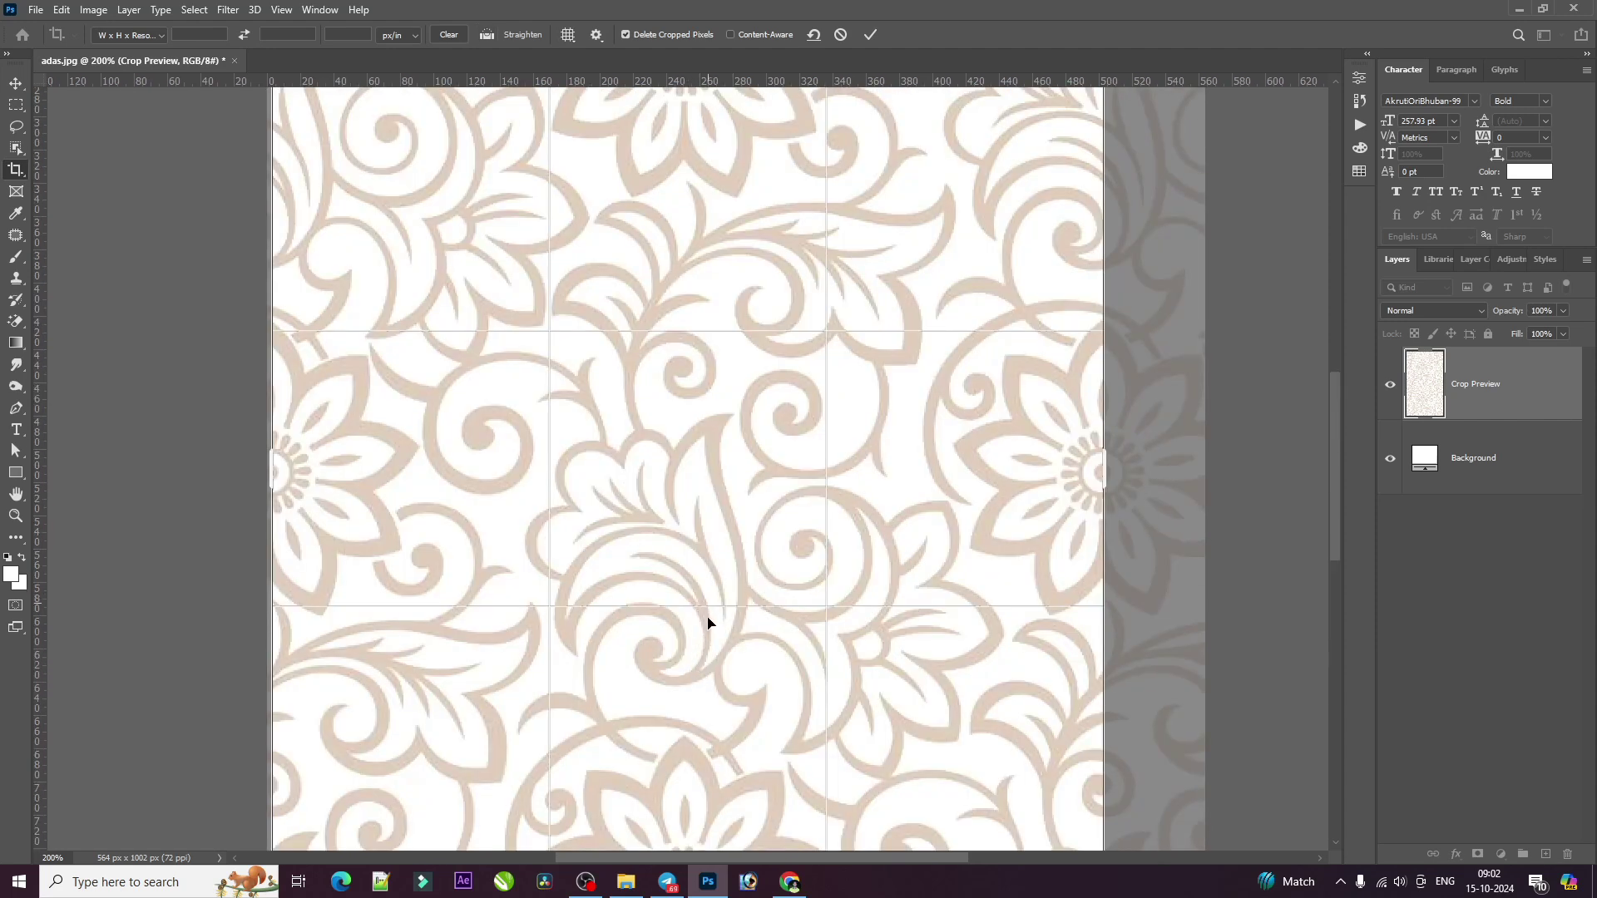
Review the whole crop frame and commit the 500 × 502 px crop
{"action": "scroll", "coordinate": [635, 417], "scroll_direction": "up", "scroll_amount": 2}
{"action": "scroll", "coordinate": [391, 299], "scroll_direction": "up", "scroll_amount": 2}
{"action": "scroll", "coordinate": [723, 610], "scroll_direction": "down", "scroll_amount": 1}
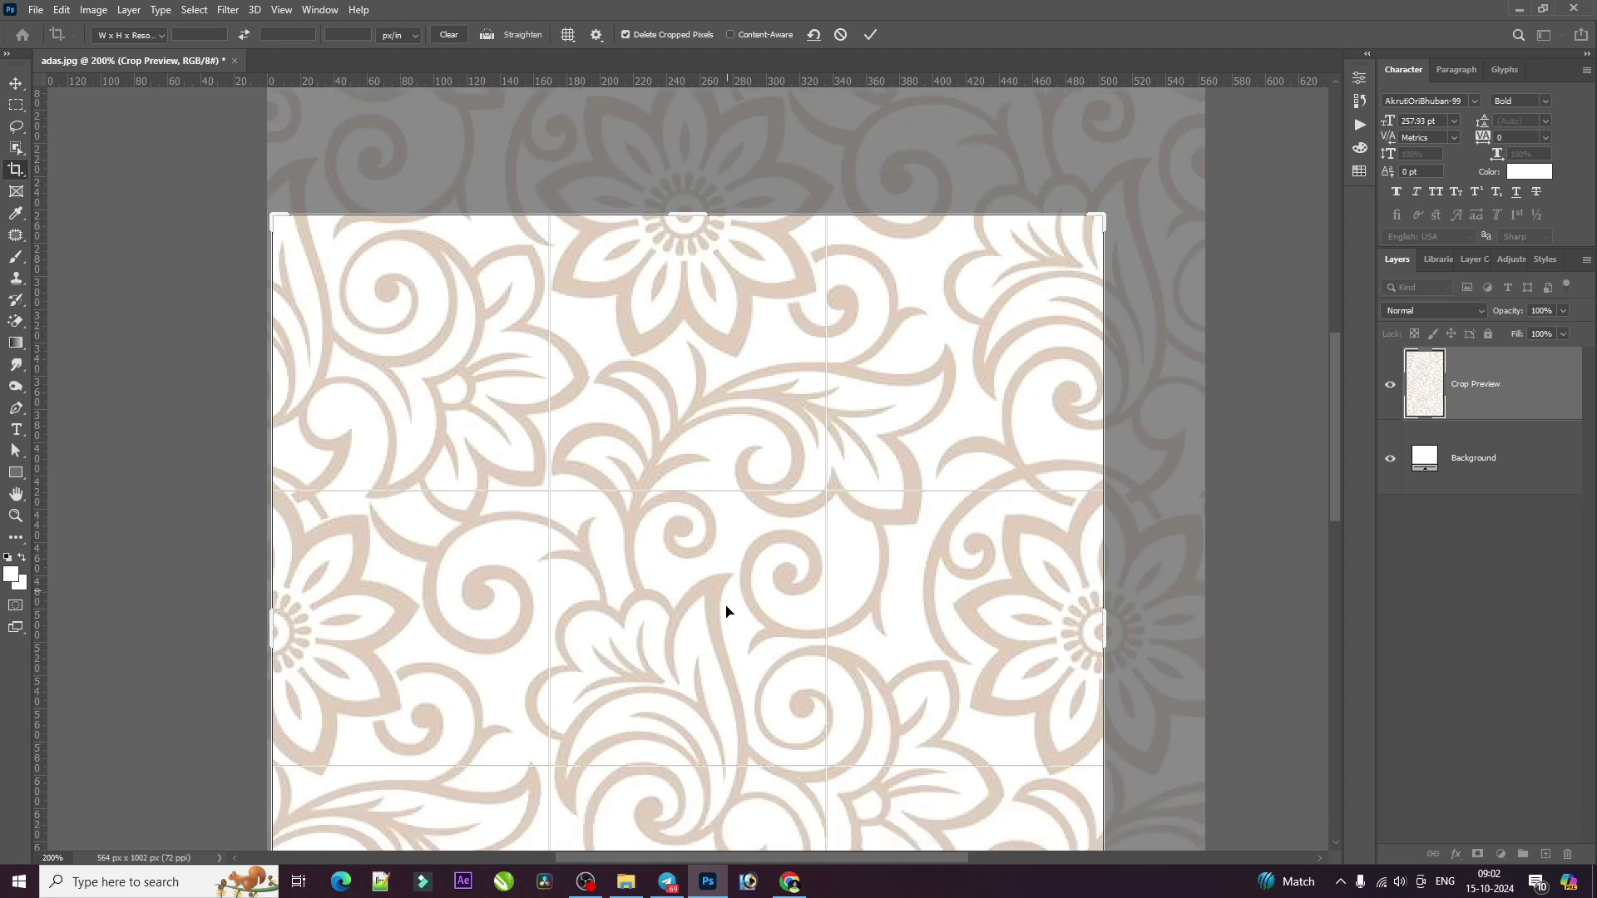
{"action": "scroll", "coordinate": [827, 720], "scroll_direction": "down", "scroll_amount": 7}
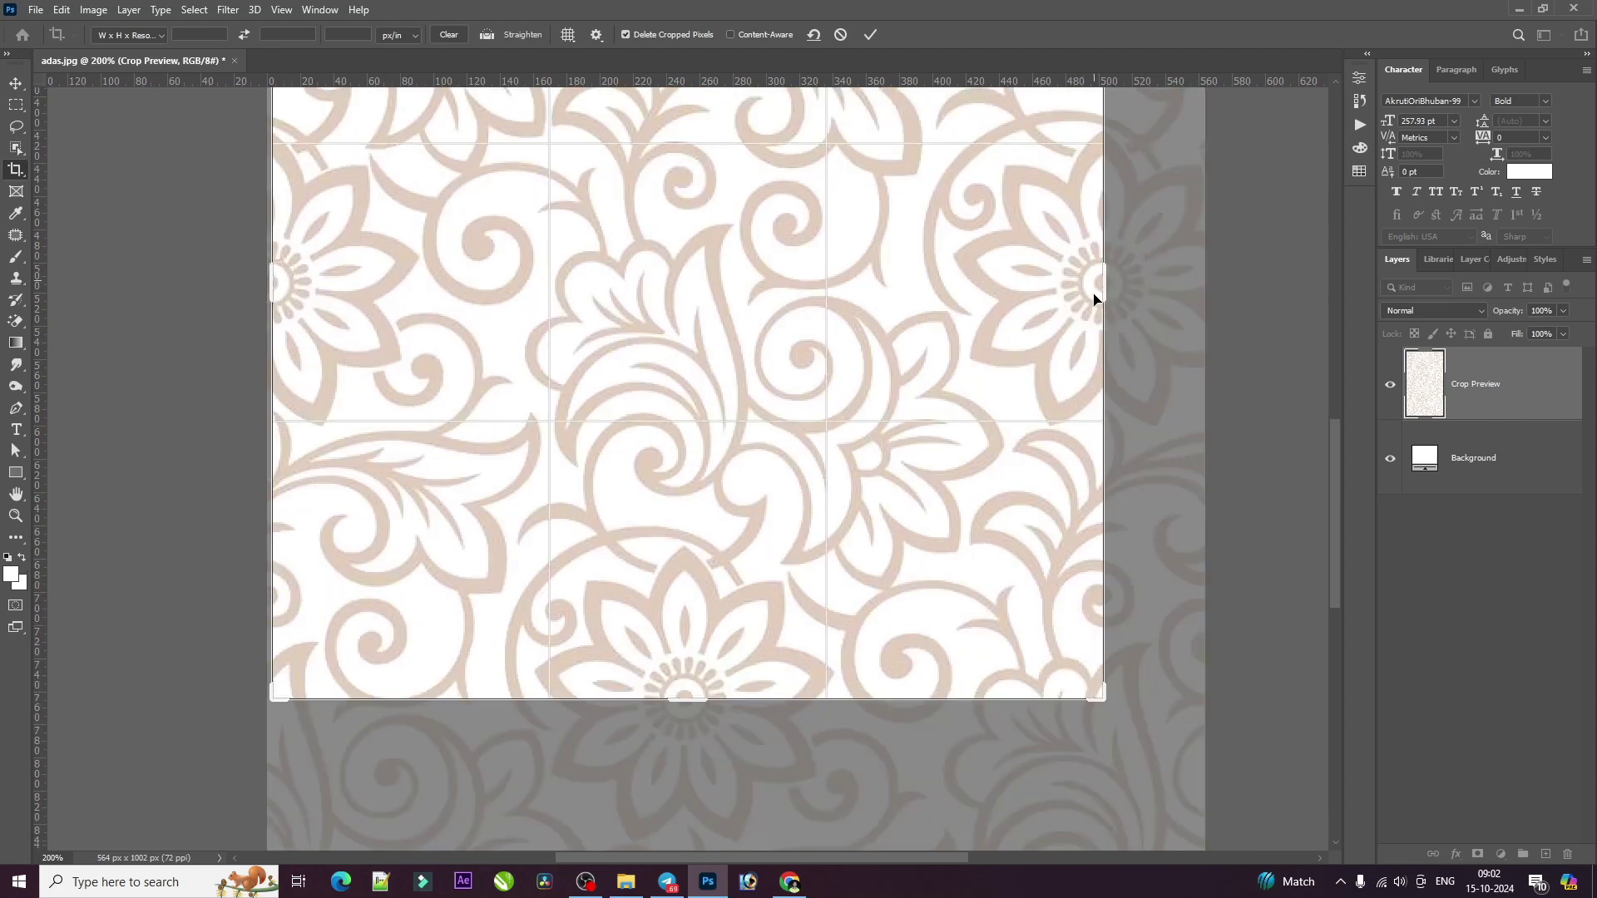
{"action": "scroll", "coordinate": [802, 275], "scroll_direction": "up", "scroll_amount": 2}
{"action": "scroll", "coordinate": [781, 248], "scroll_direction": "up", "scroll_amount": 3}
{"action": "scroll", "coordinate": [748, 225], "scroll_direction": "up", "scroll_amount": 1}
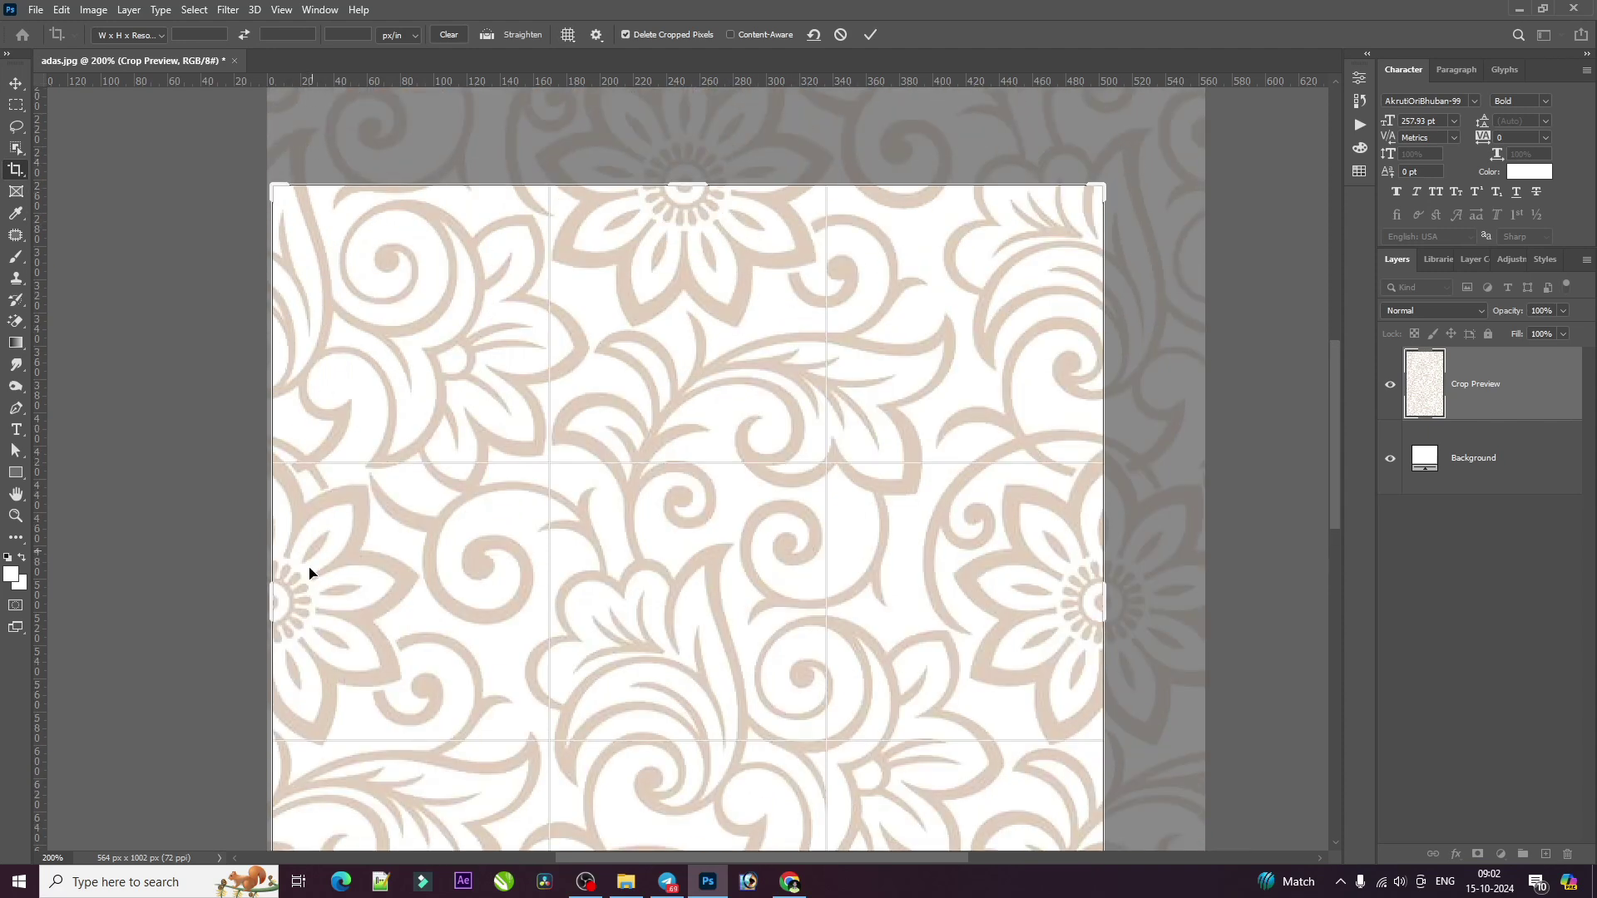
{"action": "key", "text": "ctrl+minus"}
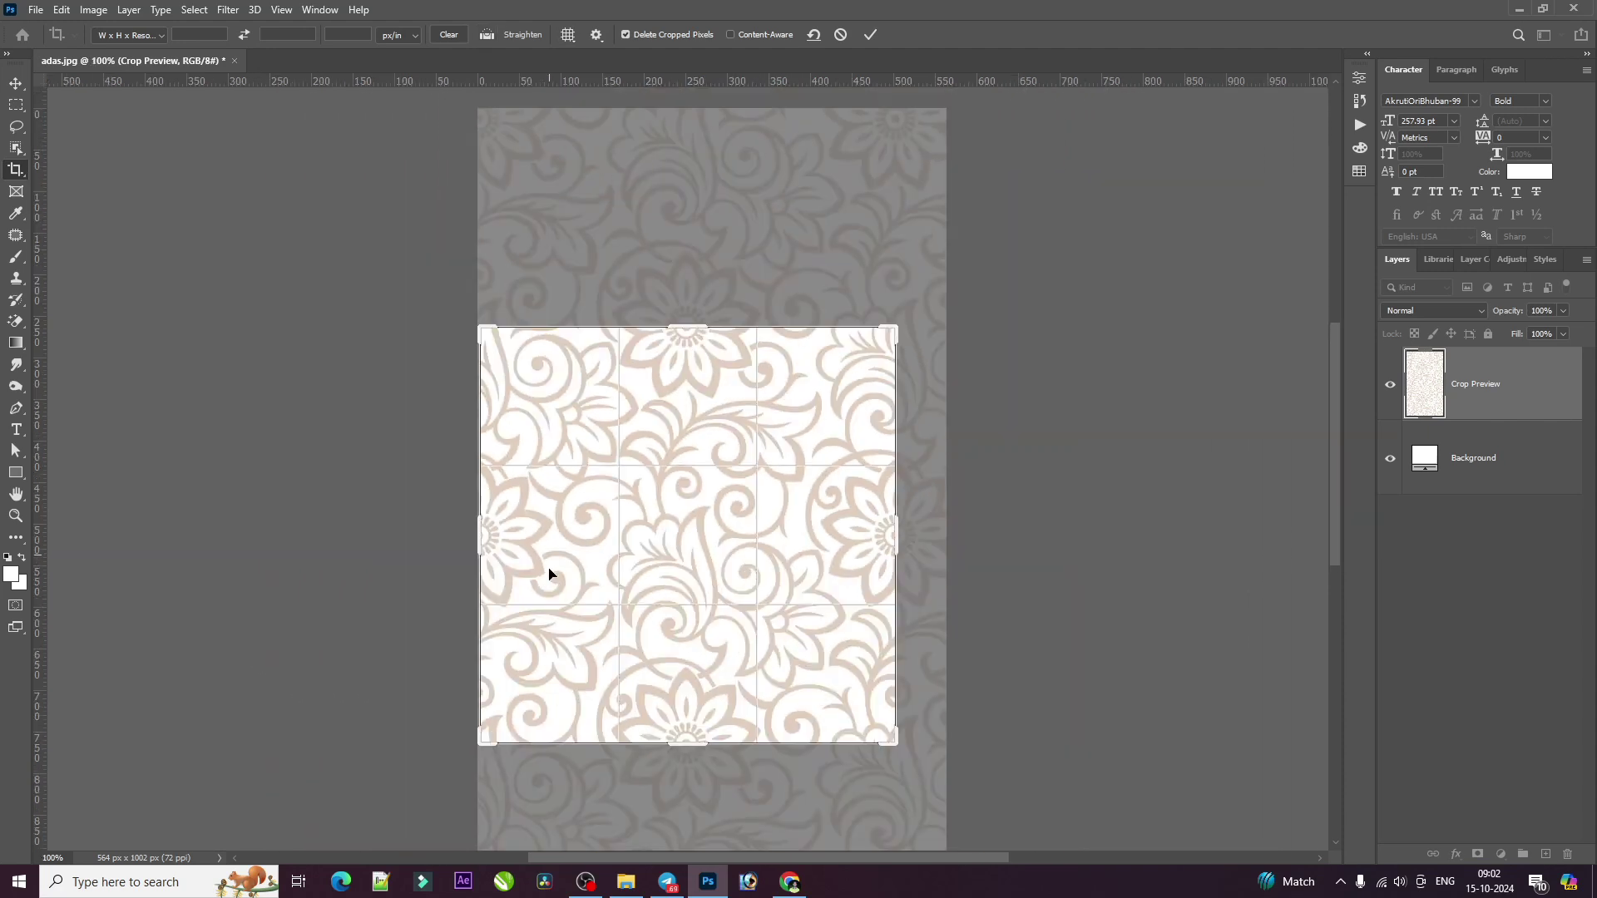
{"action": "scroll", "coordinate": [548, 571], "scroll_direction": "down", "scroll_amount": 5}
{"action": "scroll", "coordinate": [751, 384], "scroll_direction": "up", "scroll_amount": 2}
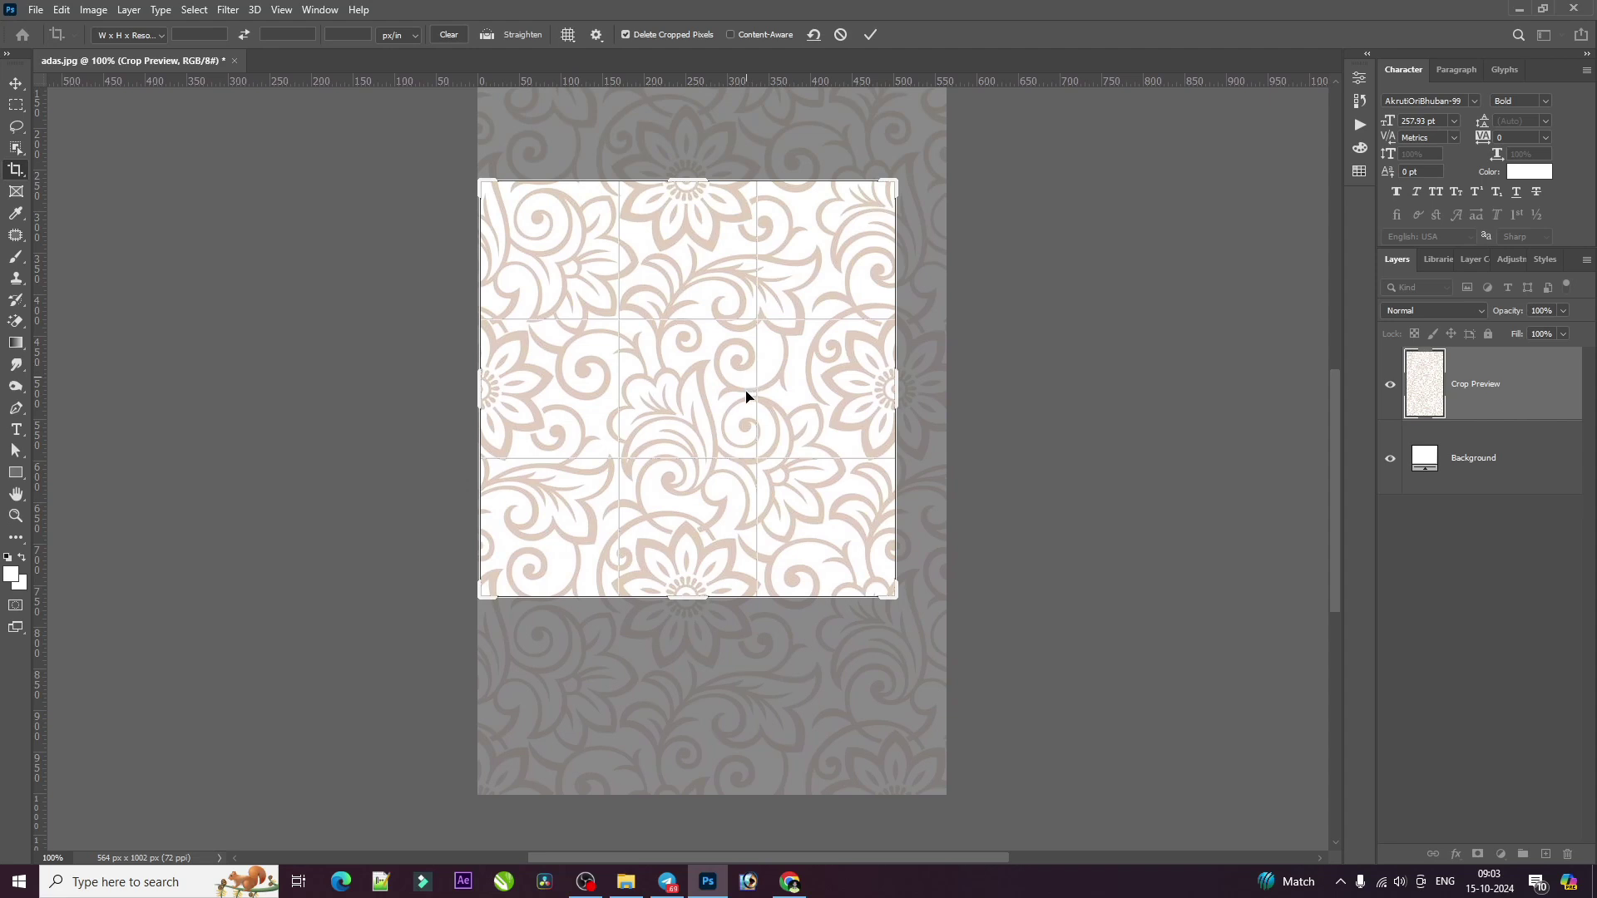
{"action": "key", "text": "Return"}
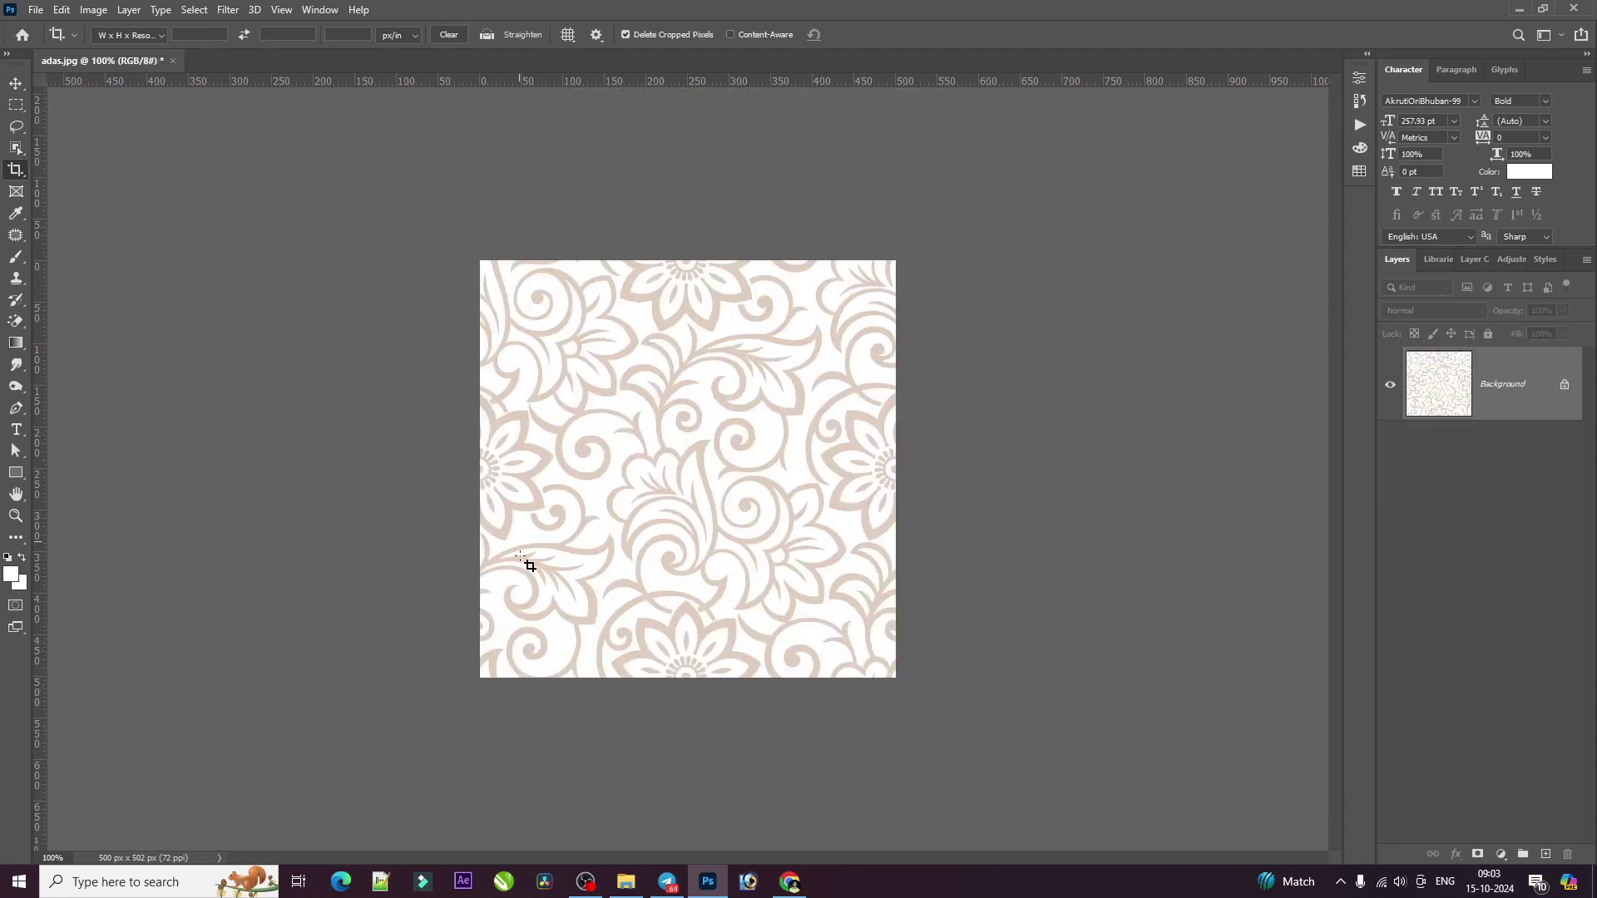
Define the cropped tile as pattern '77' and close adas.jpg without saving
{"action": "left_click", "coordinate": [17, 83]}
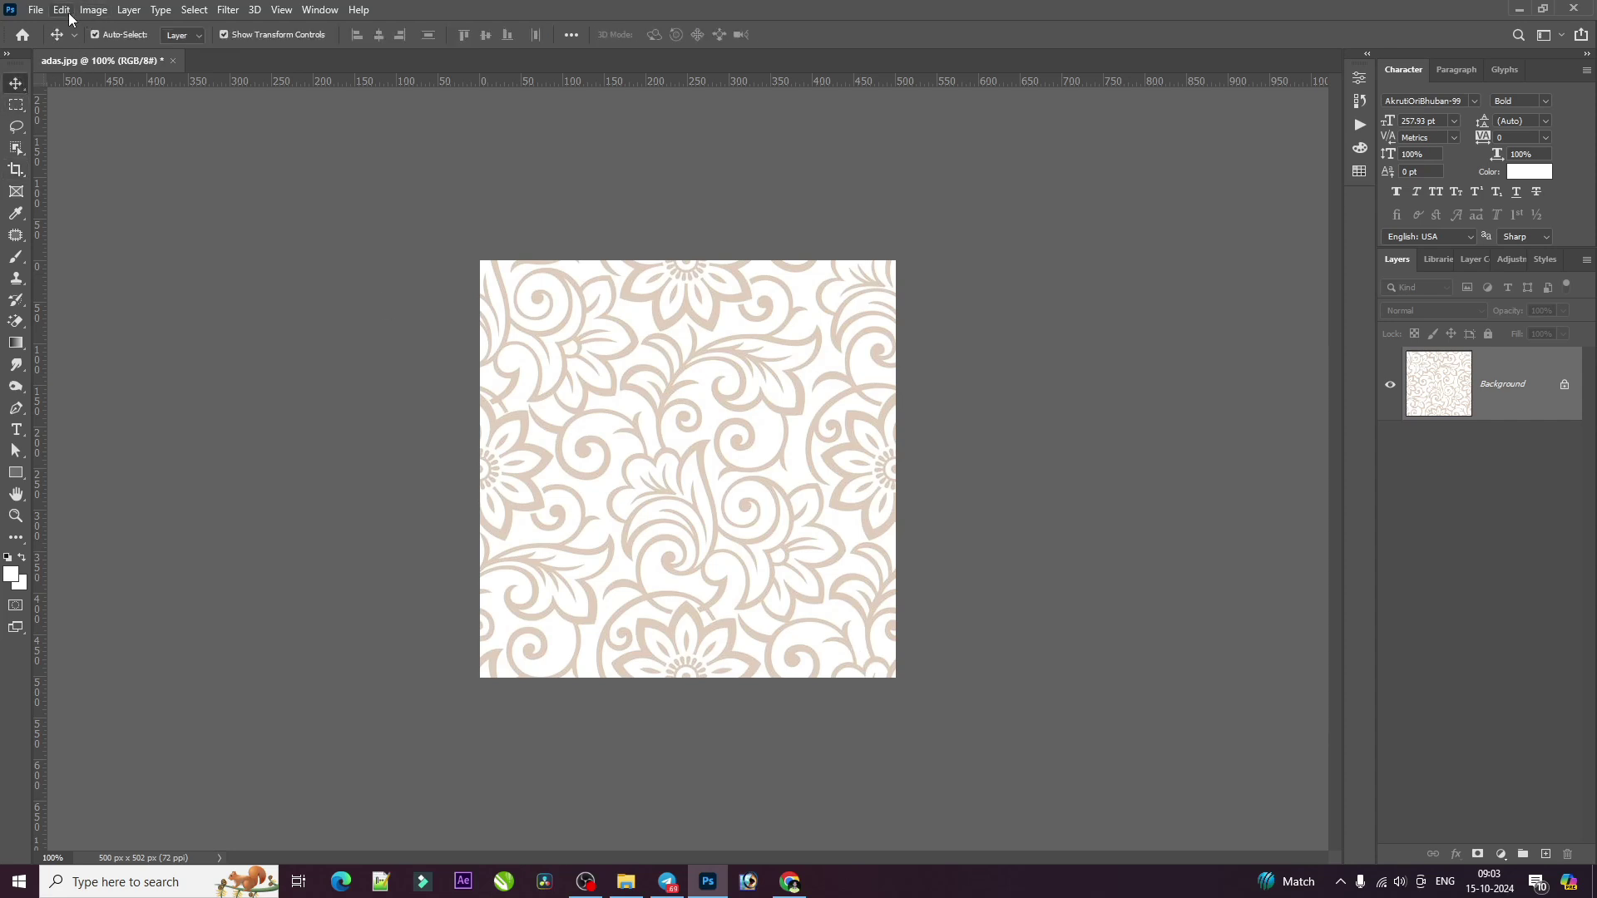
{"action": "left_click", "coordinate": [58, 12]}
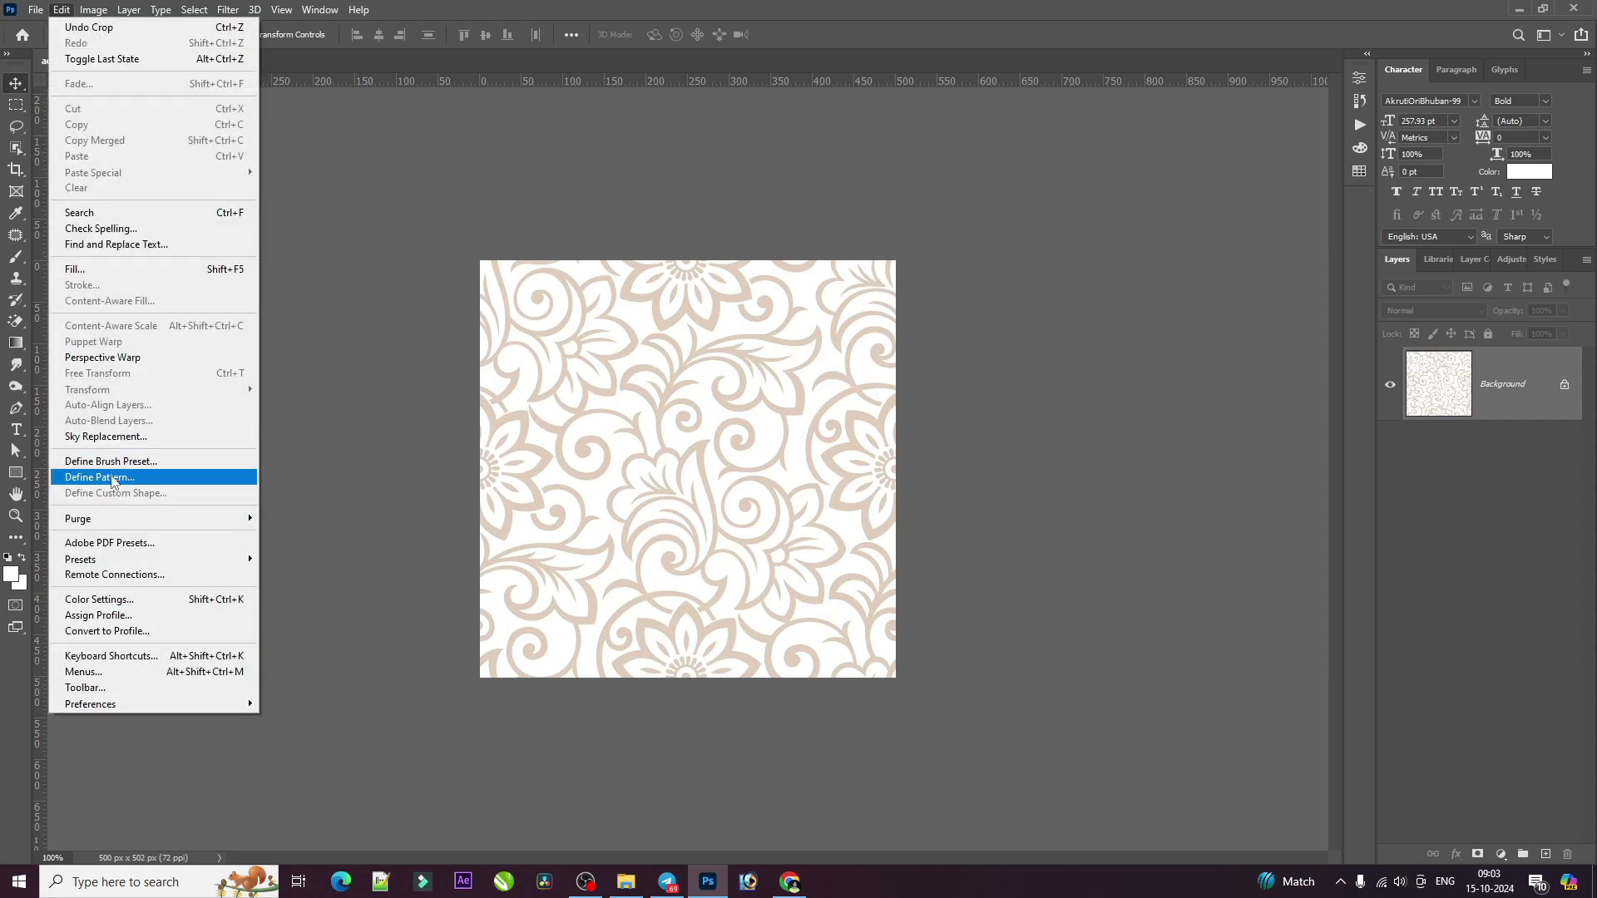
{"action": "left_click", "coordinate": [100, 477]}
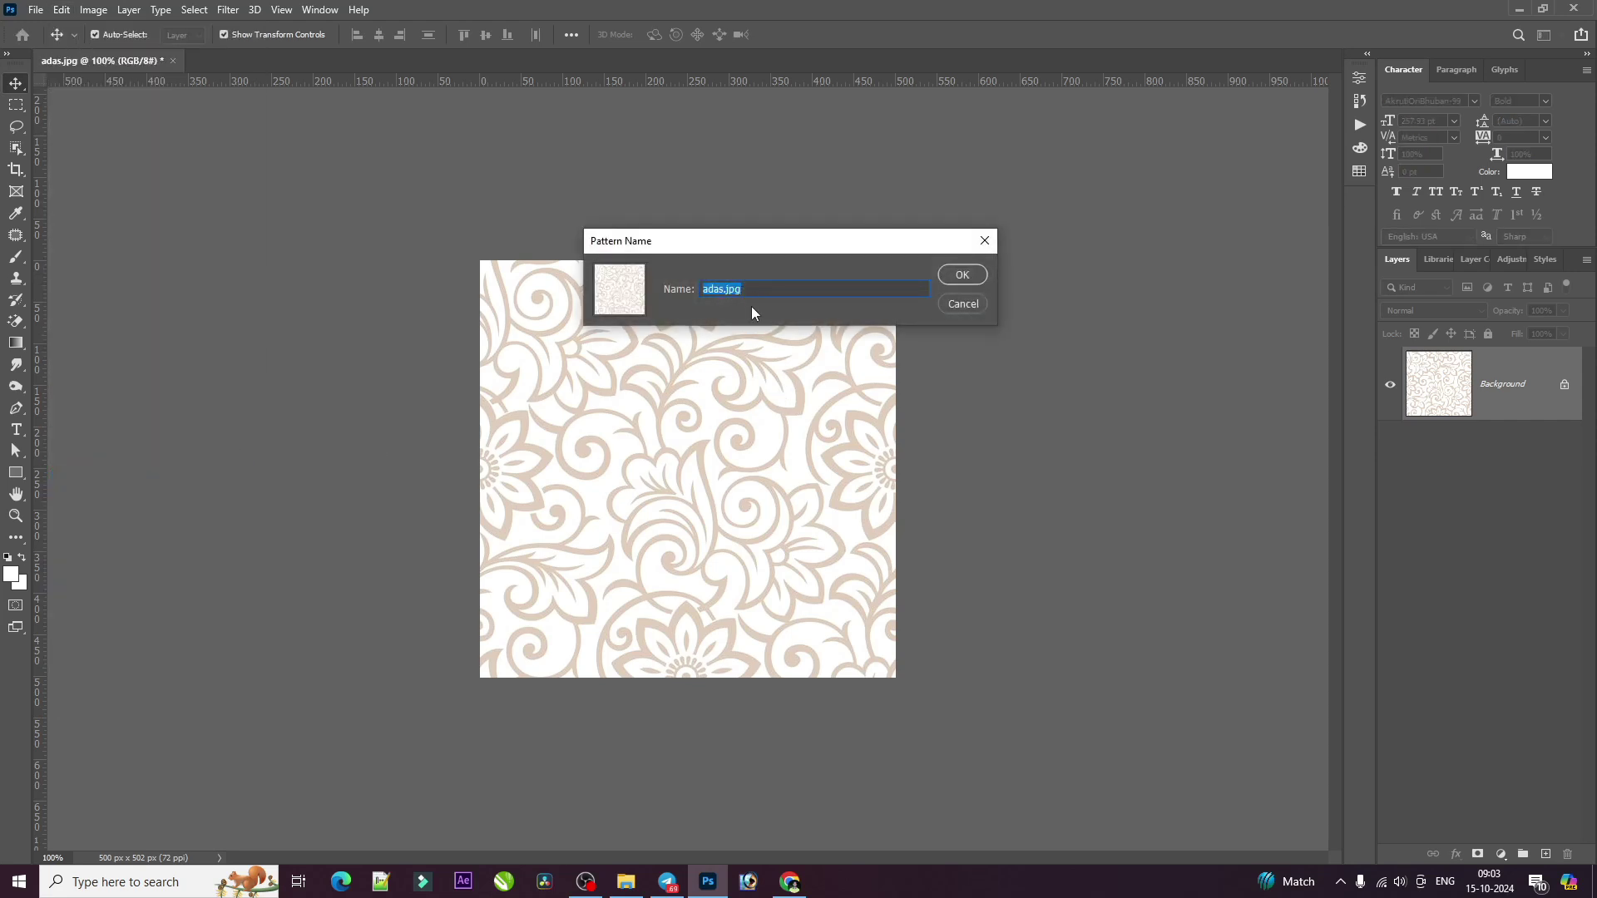
{"action": "type", "text": "77"}
{"action": "left_click", "coordinate": [963, 275]}
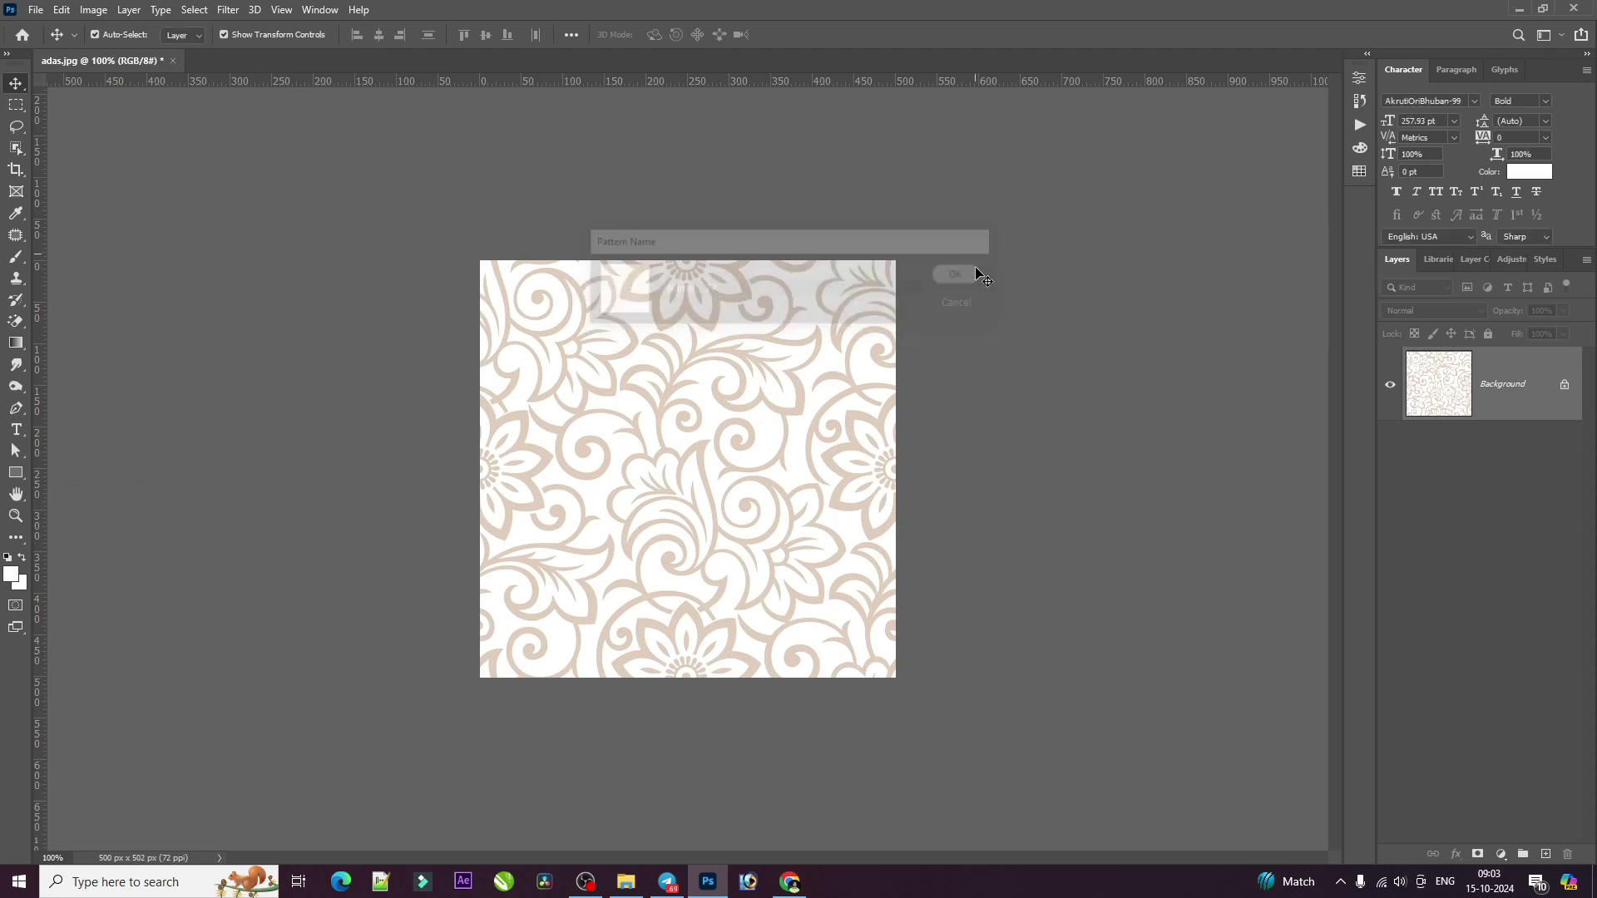
{"action": "left_click", "coordinate": [173, 59]}
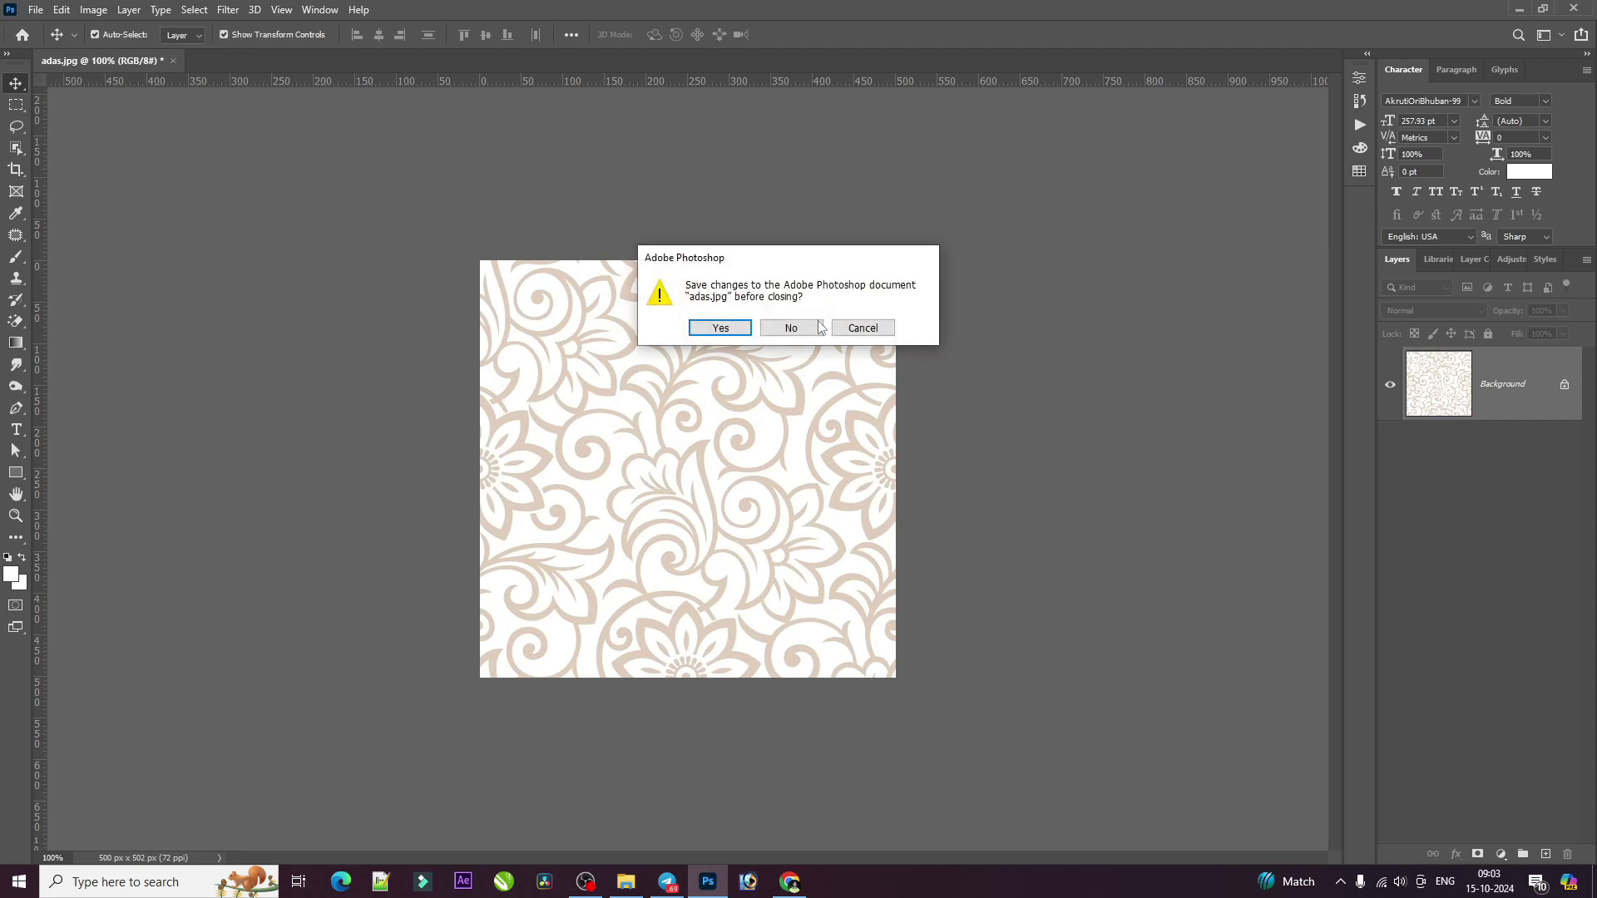
{"action": "left_click", "coordinate": [802, 327]}
Create a new blank document with a Pattern Fill layer, trying a beige floral pattern
{"action": "key", "text": "ctrl+n"}
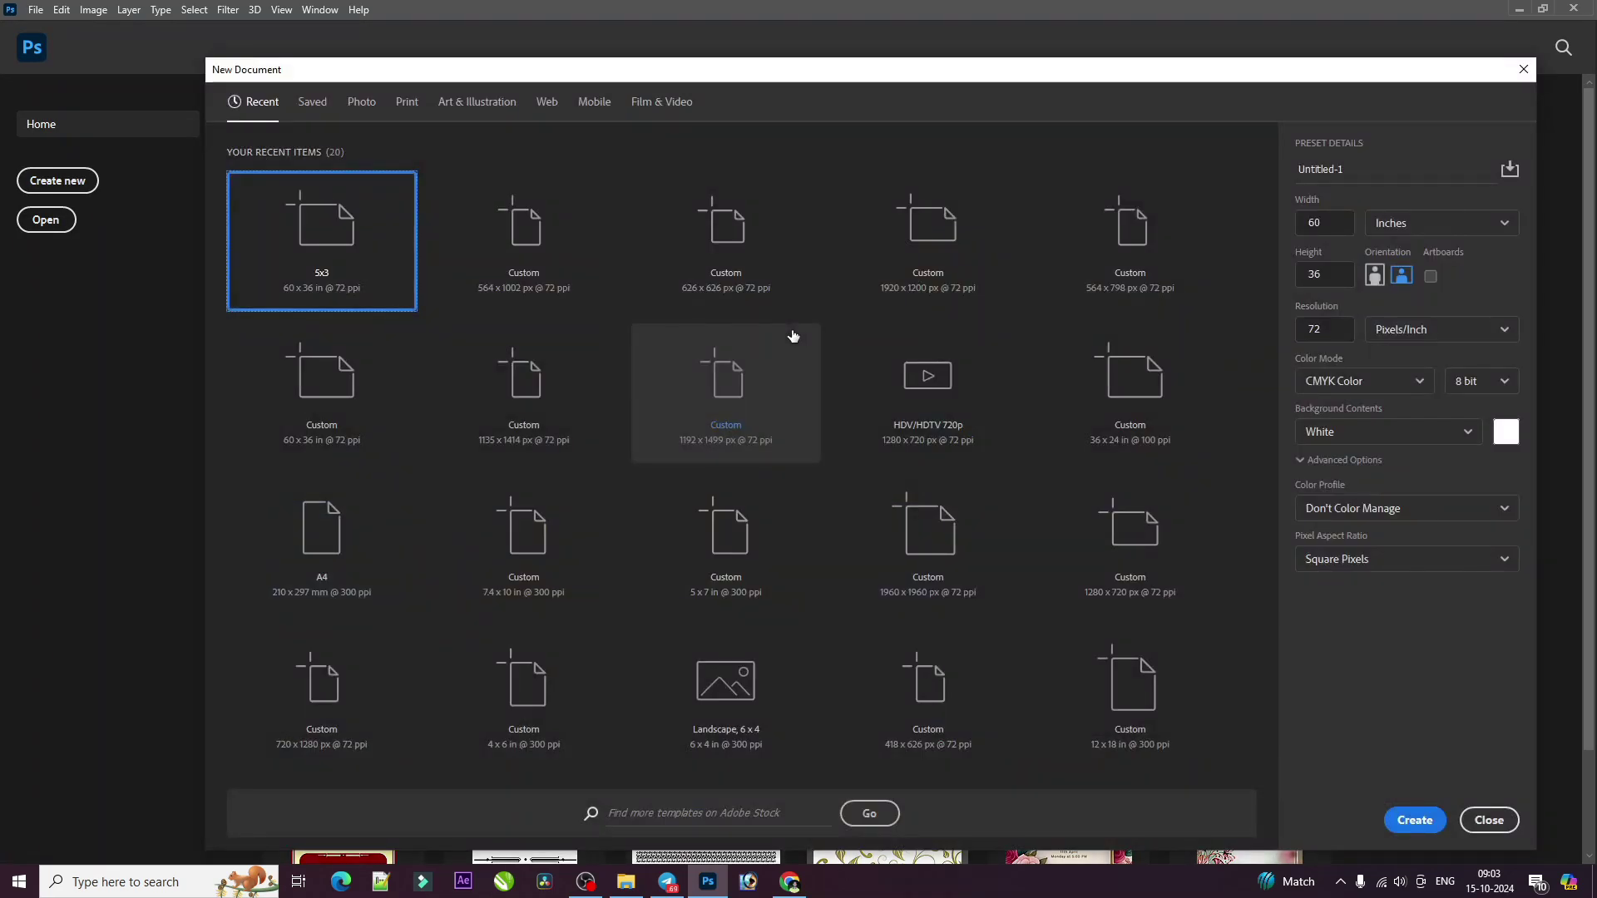
{"action": "key", "text": "Return"}
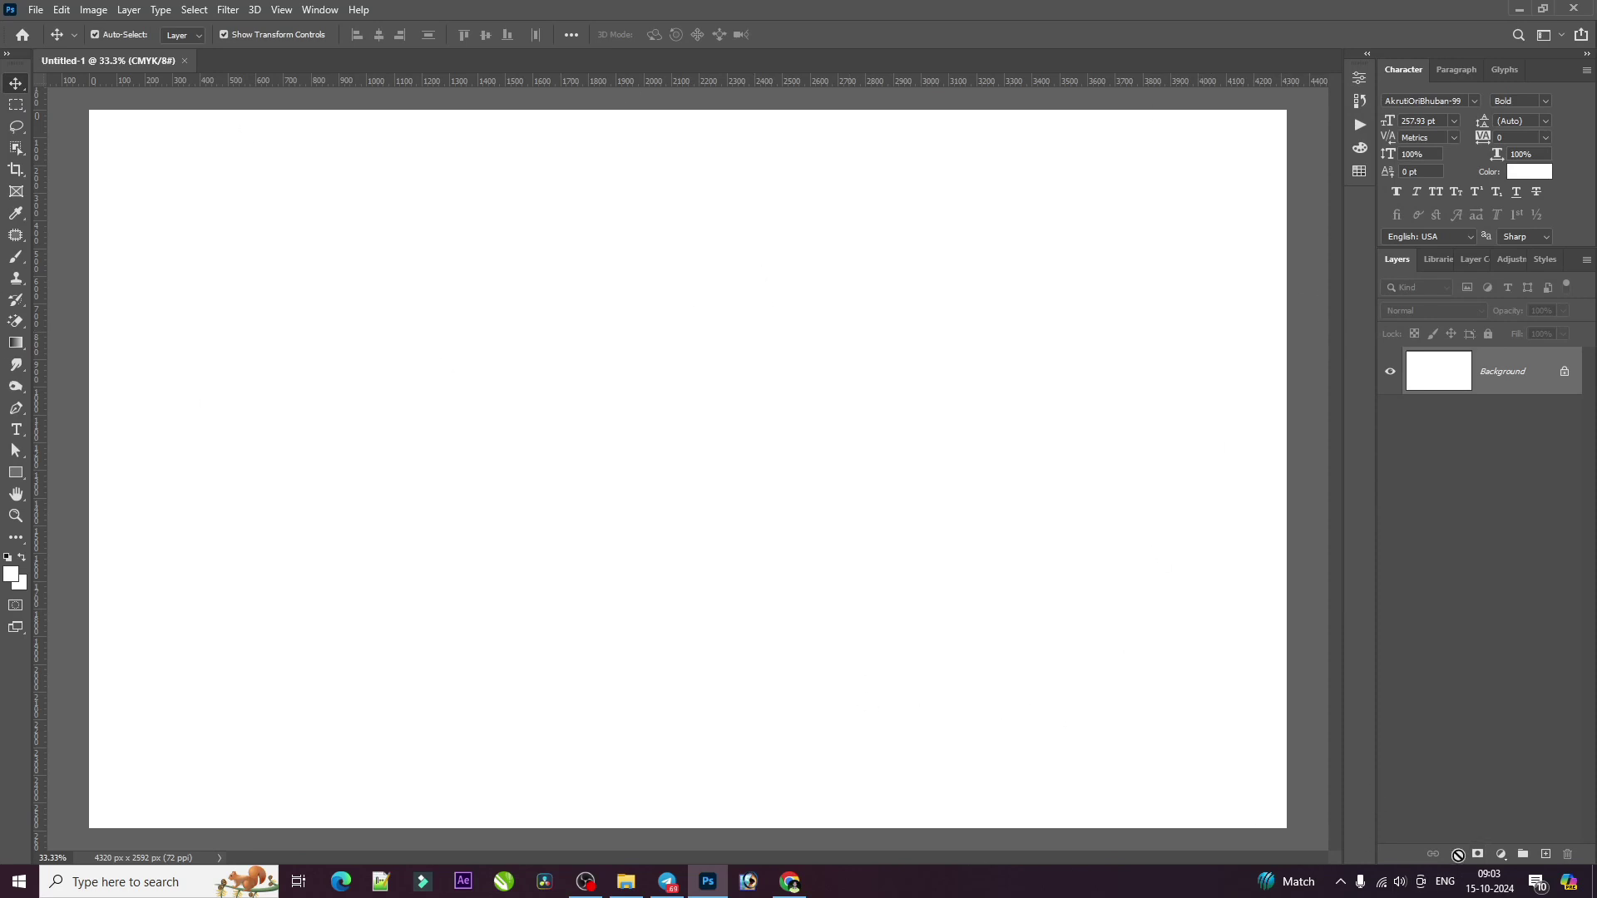
{"action": "left_click", "coordinate": [1503, 854]}
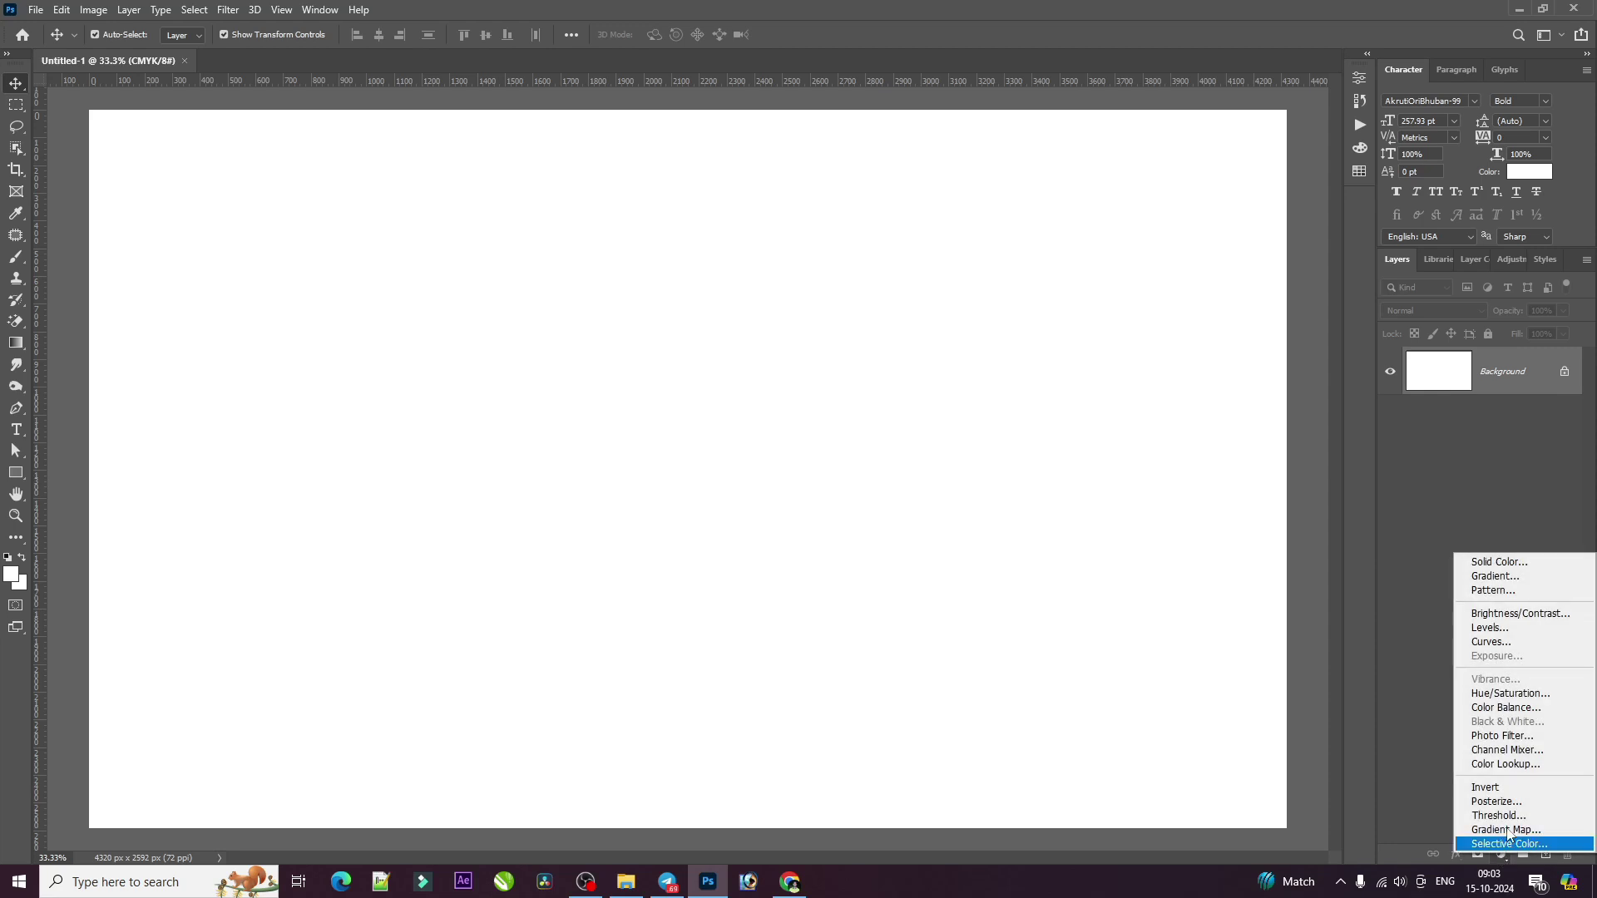
{"action": "left_click", "coordinate": [1502, 591]}
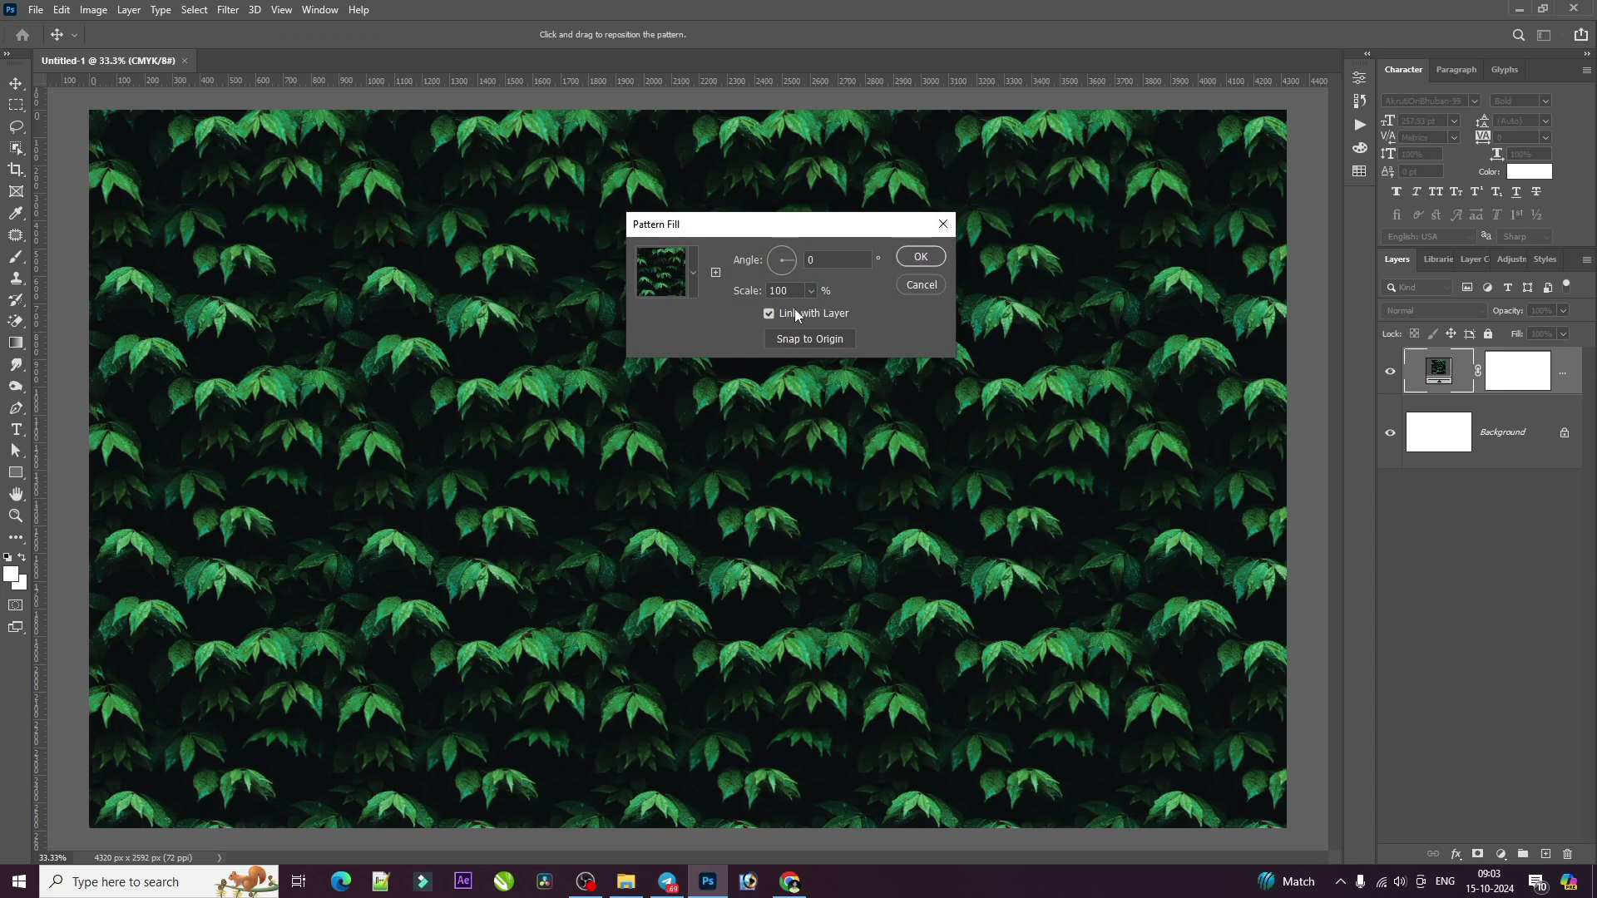
{"action": "left_click", "coordinate": [695, 281]}
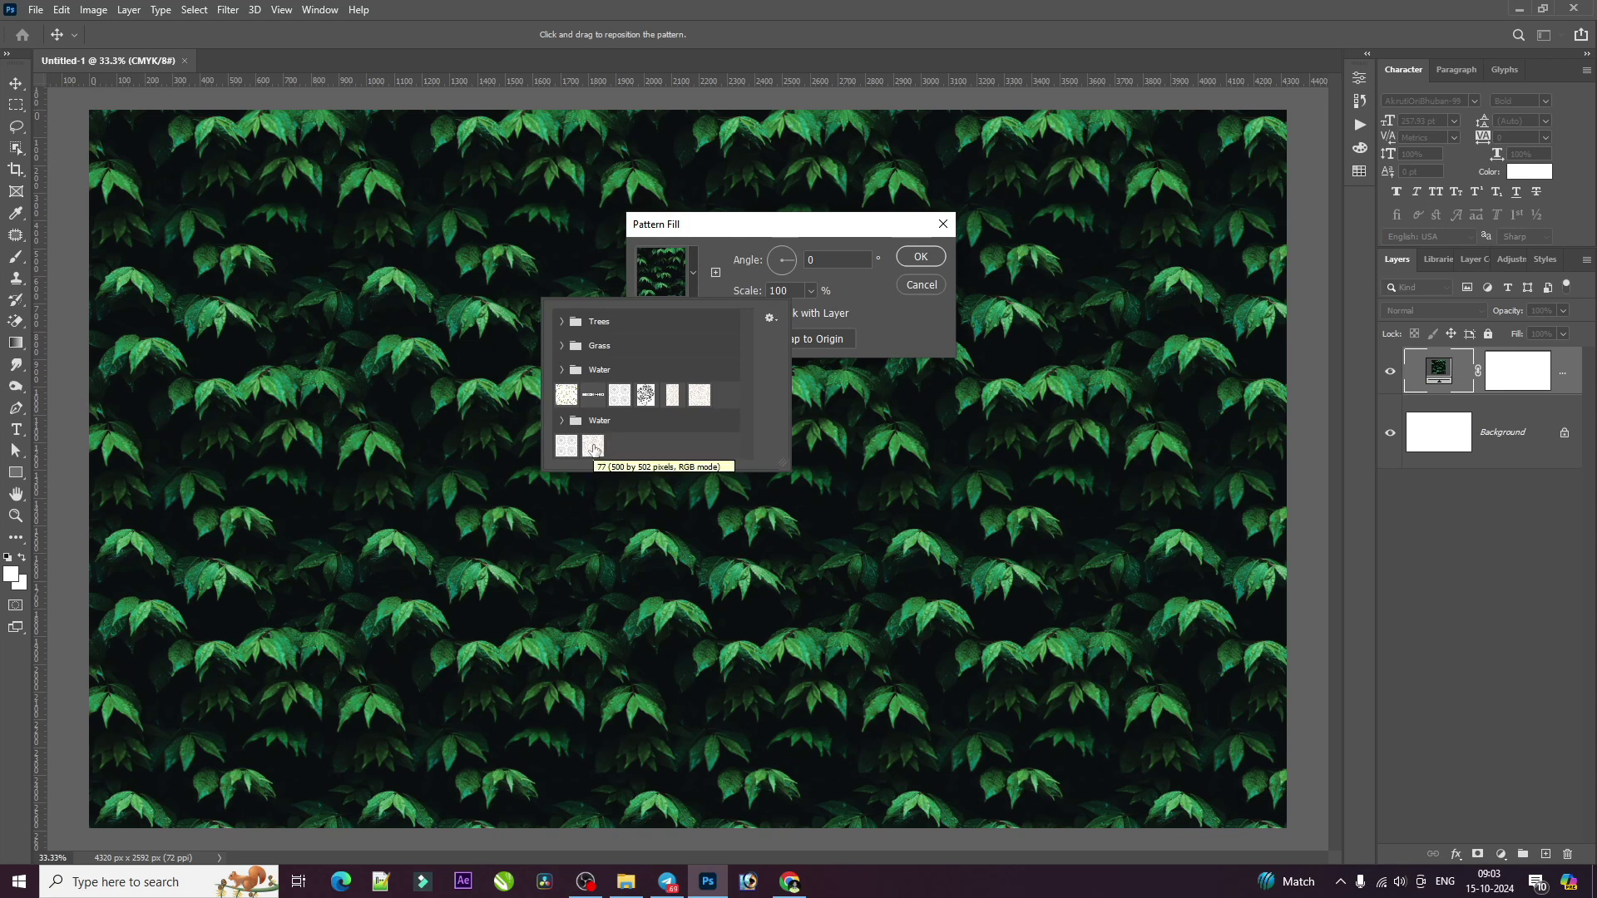
{"action": "left_click", "coordinate": [594, 450]}
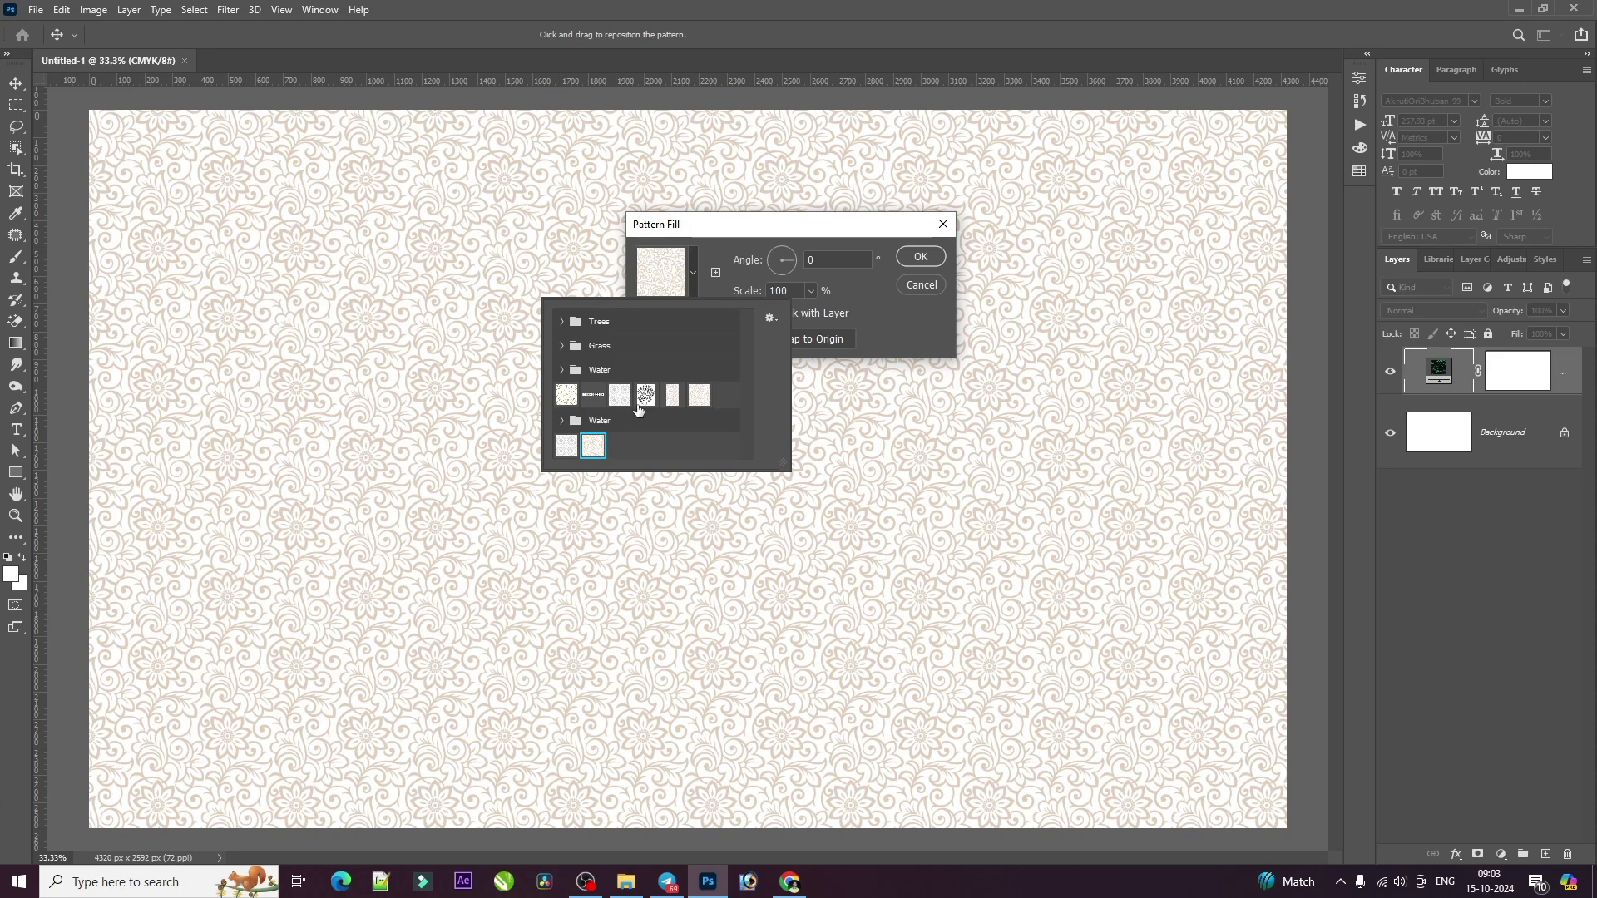
Switch the fill to a finer beige floral pattern, nudge it down, and confirm at 100%
{"action": "left_click", "coordinate": [679, 400]}
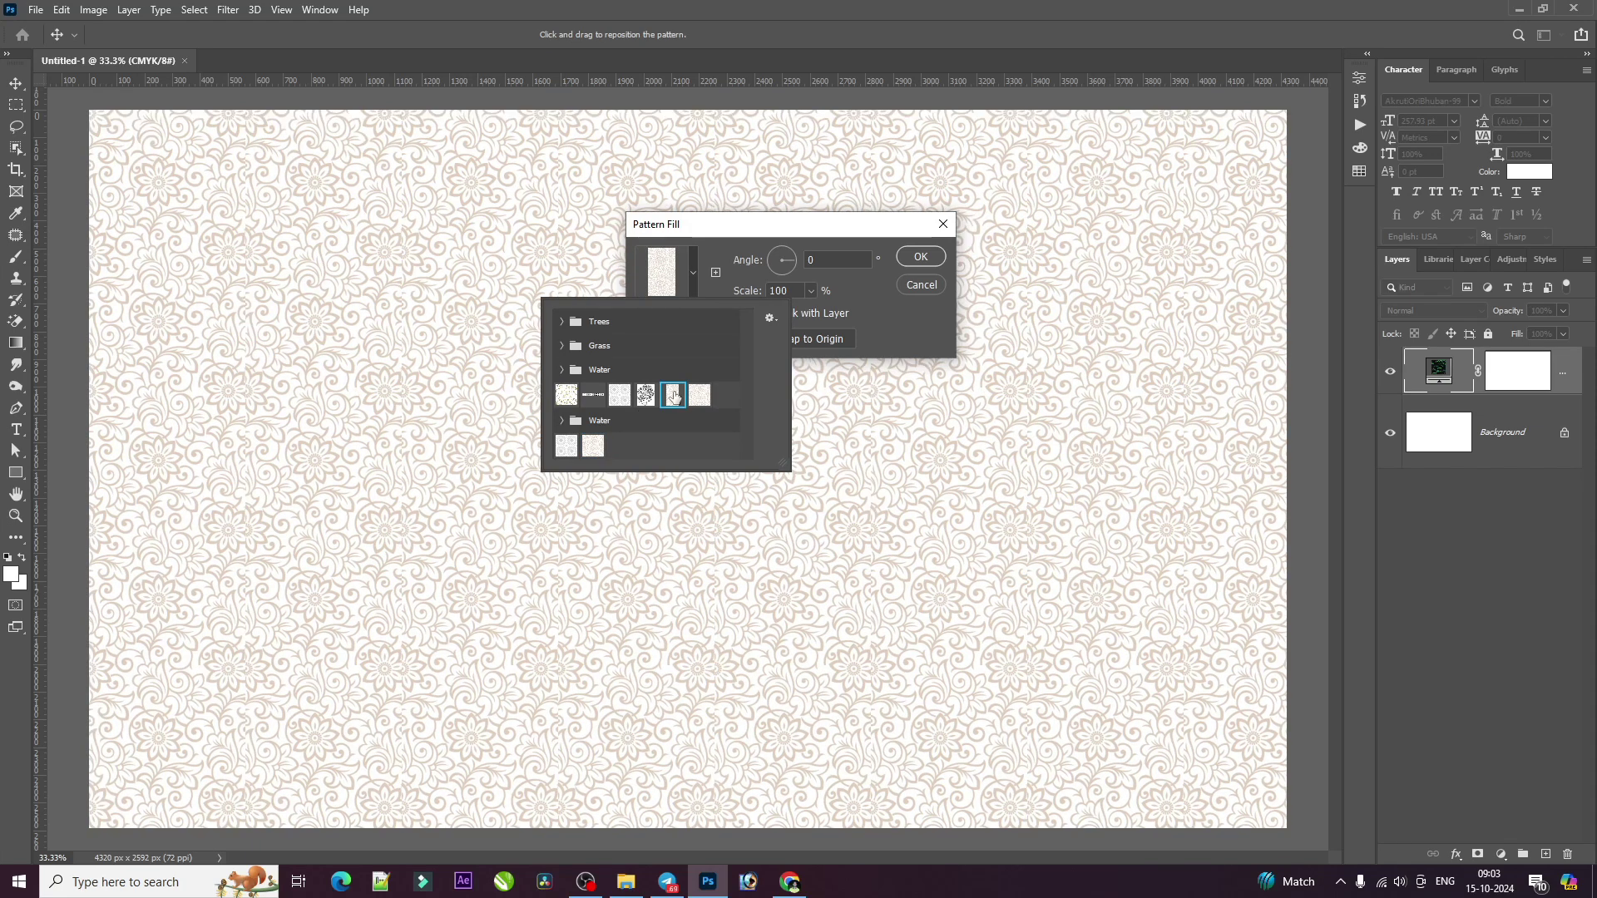
{"action": "double_click", "coordinate": [674, 397]}
{"action": "key", "text": "ctrl+plus"}
{"action": "key", "text": "ctrl+plus"}
{"action": "key", "text": "ctrl+plus"}
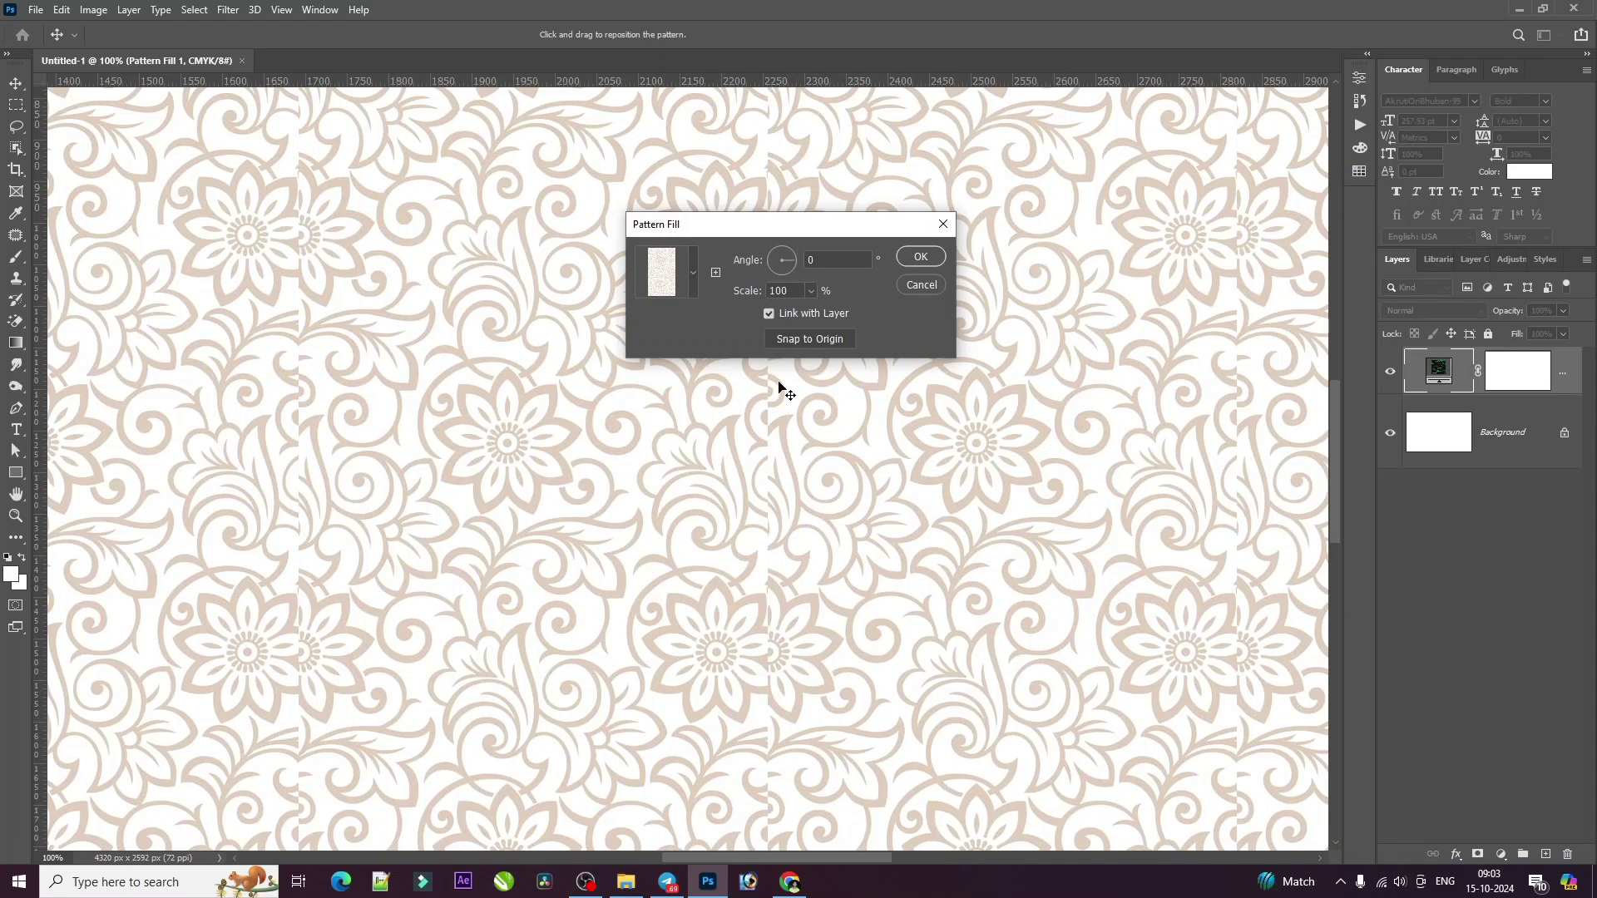
{"action": "key", "text": "ctrl+plus"}
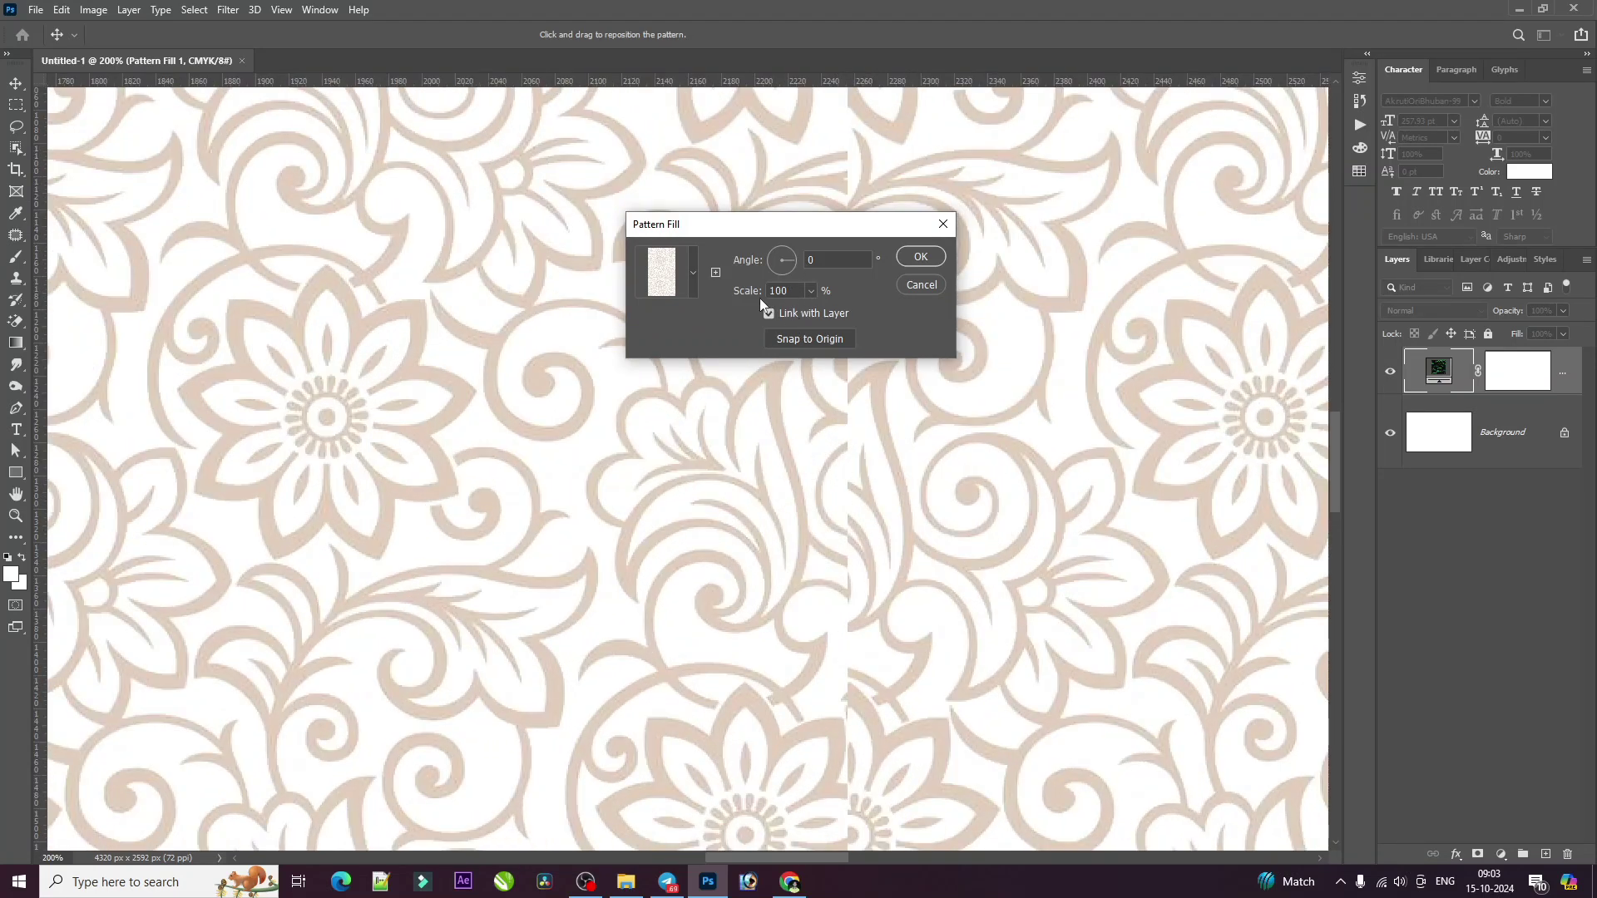
{"action": "left_click", "coordinate": [687, 291]}
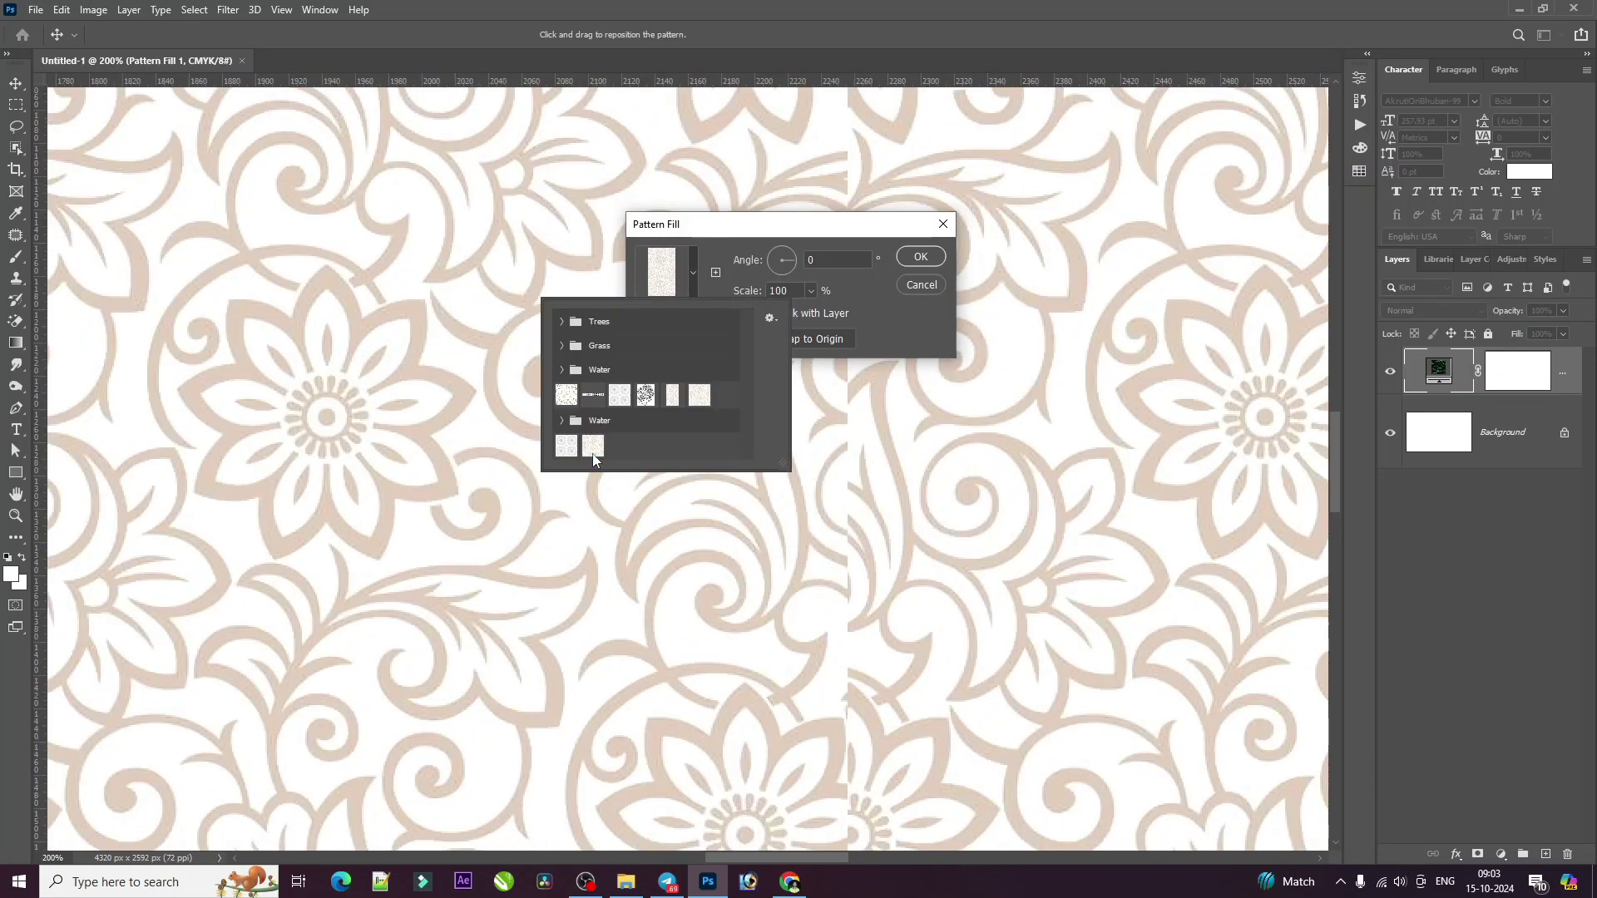
{"action": "left_click", "coordinate": [594, 457]}
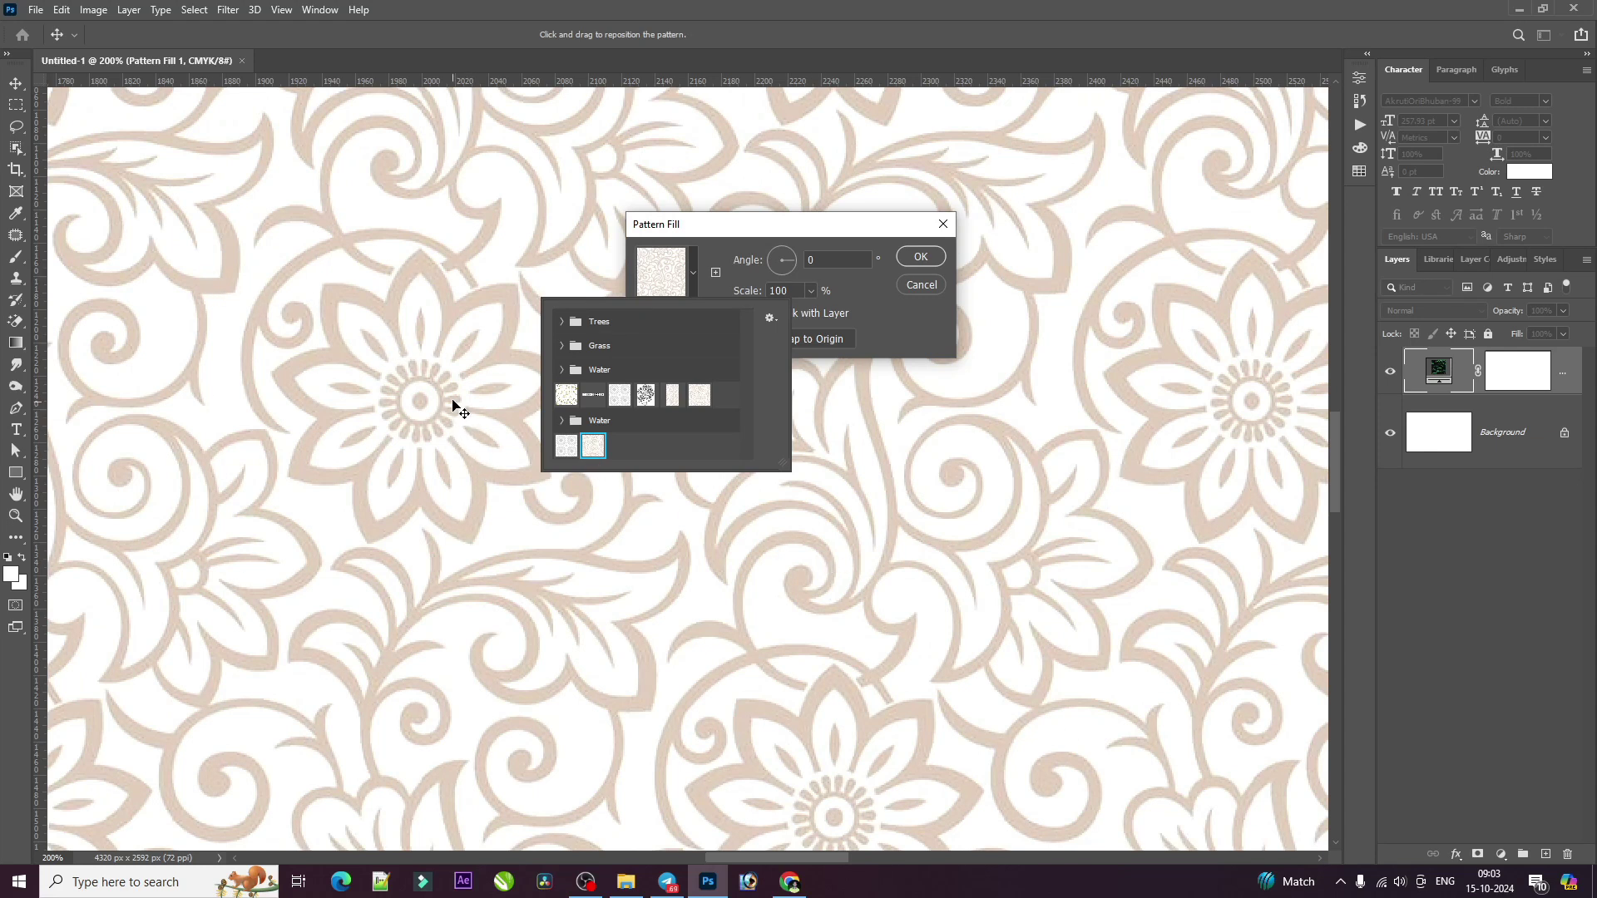
{"action": "left_click_drag", "start_coordinate": [440, 370], "coordinate": [441, 395]}
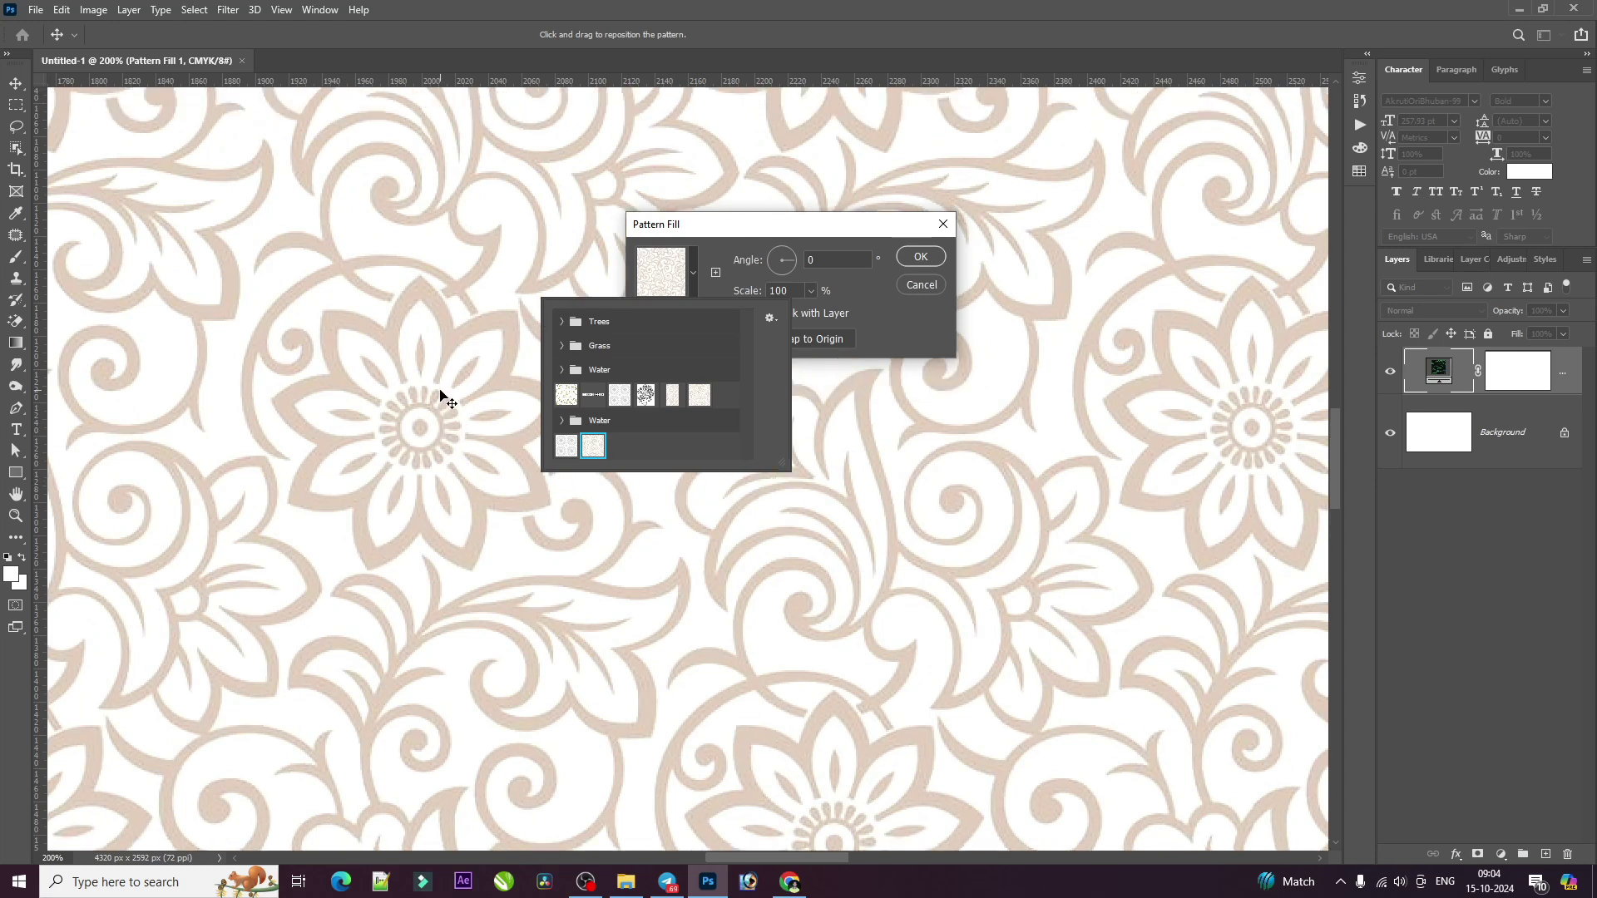
{"action": "scroll", "coordinate": [495, 457], "scroll_direction": "down", "scroll_amount": 3}
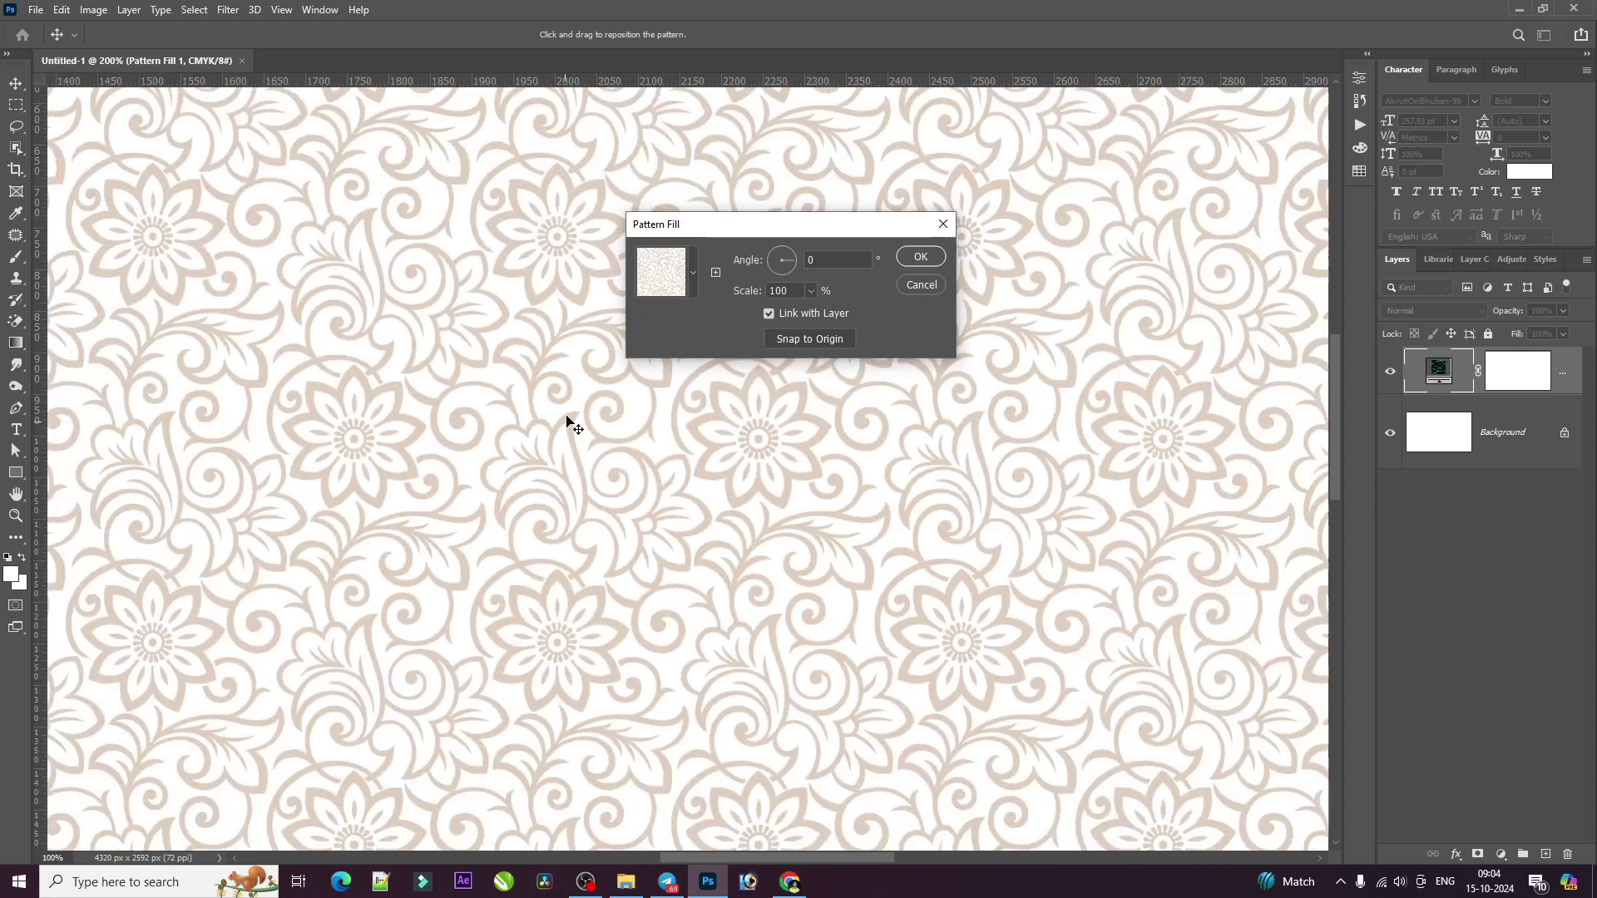
{"action": "key", "text": "ctrl+minus"}
{"action": "key", "text": "ctrl+minus"}
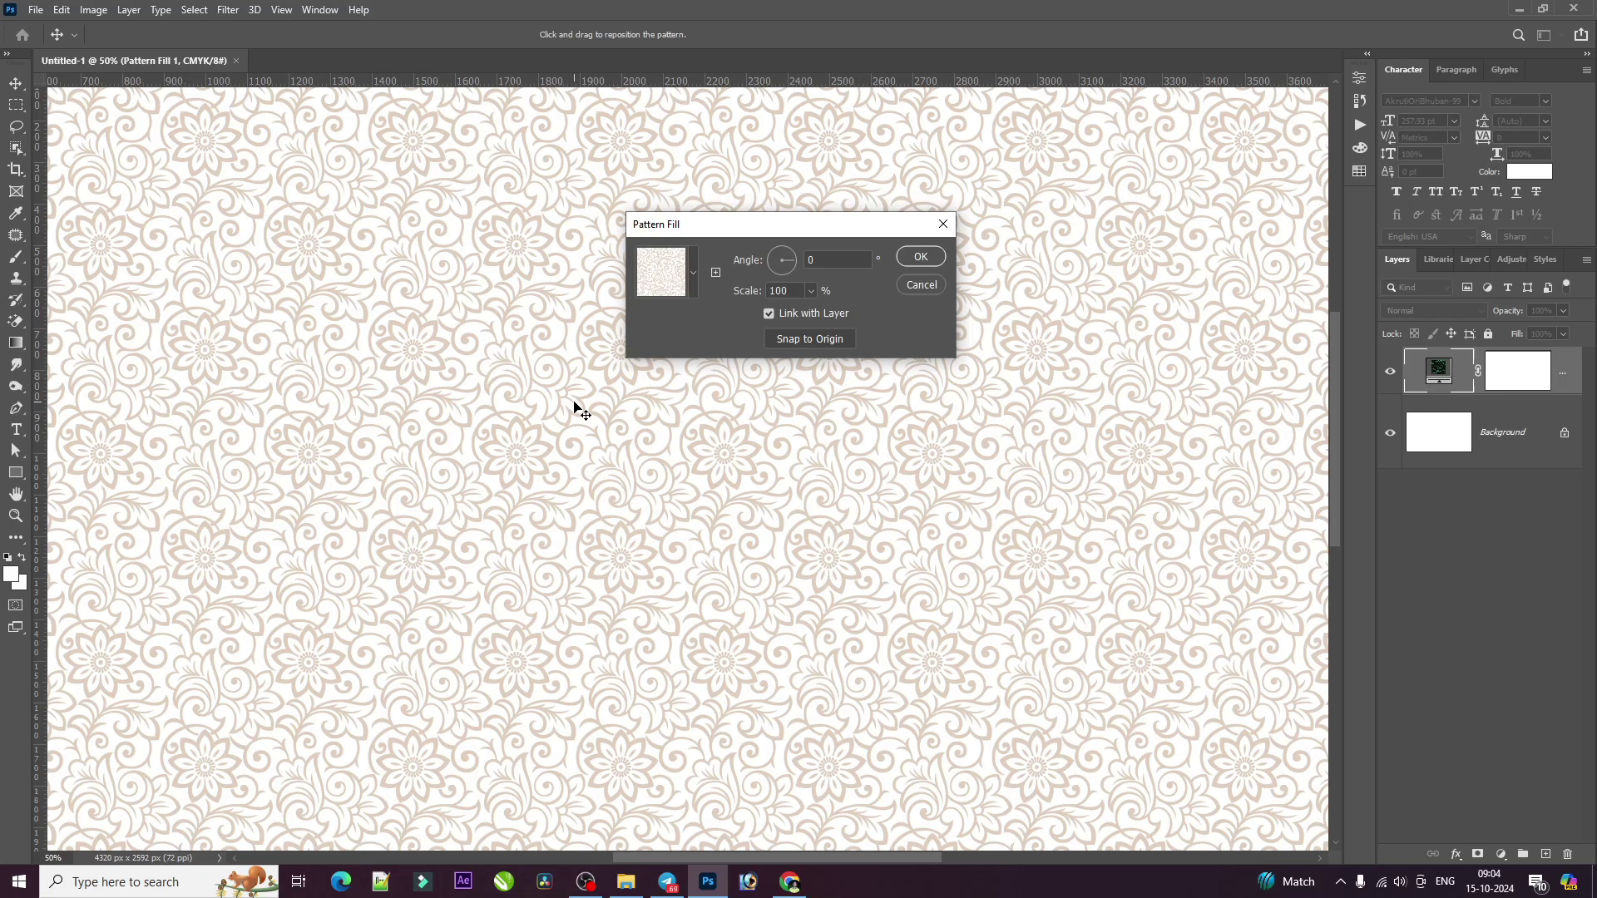
{"action": "left_click", "coordinate": [919, 258]}
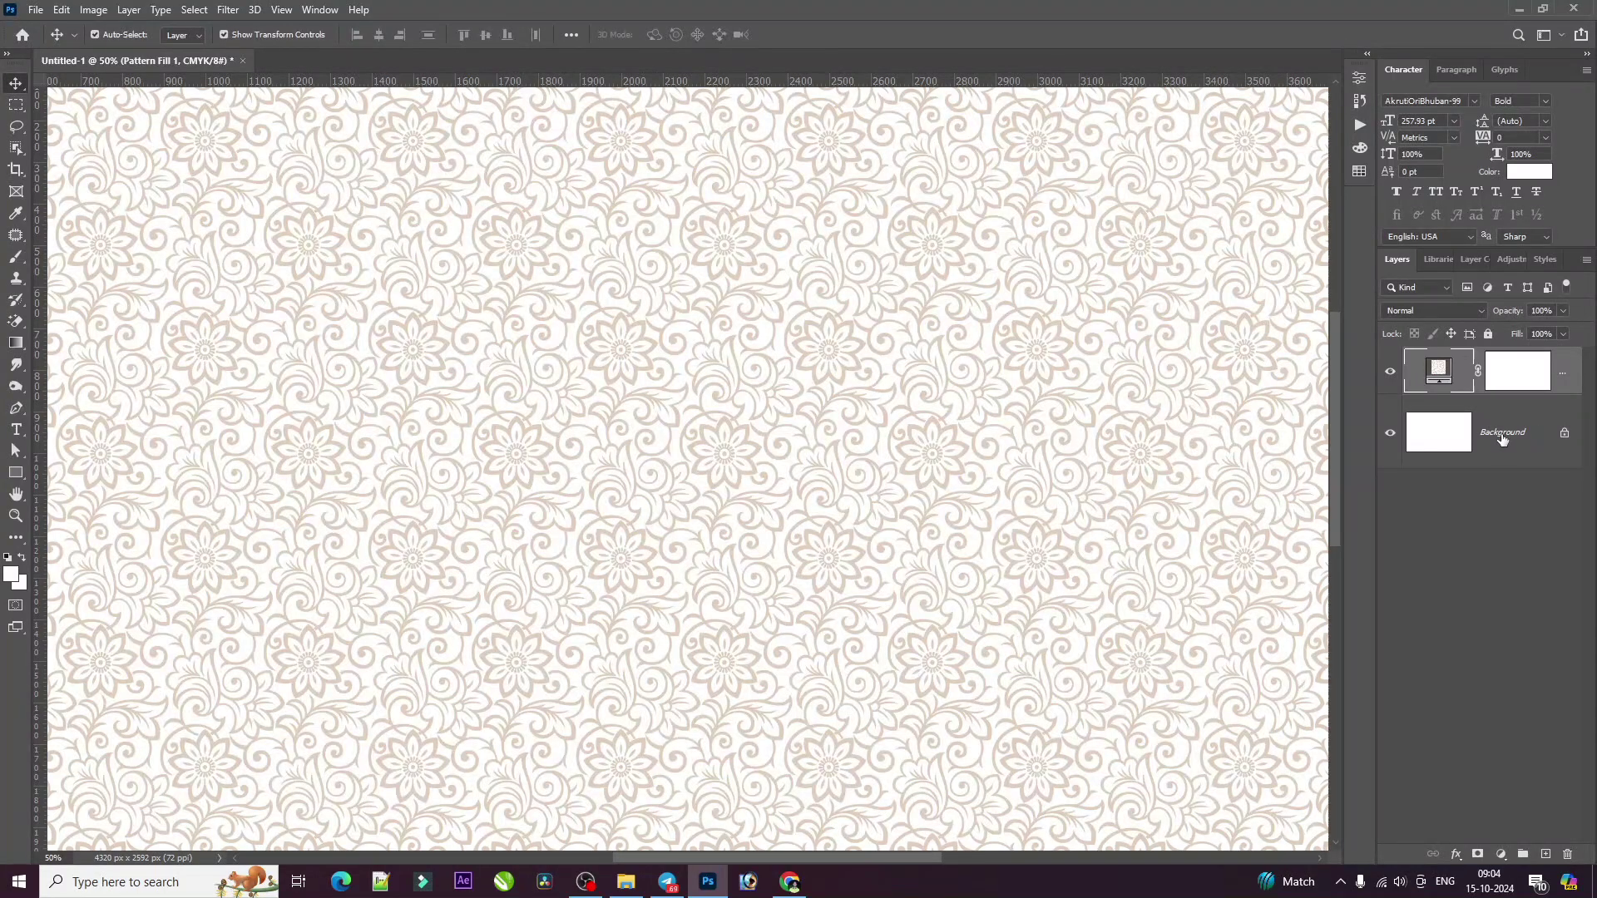
Unlock the Background into Layer 0
{"action": "left_click", "coordinate": [1501, 441]}
{"action": "left_click", "coordinate": [1501, 854]}
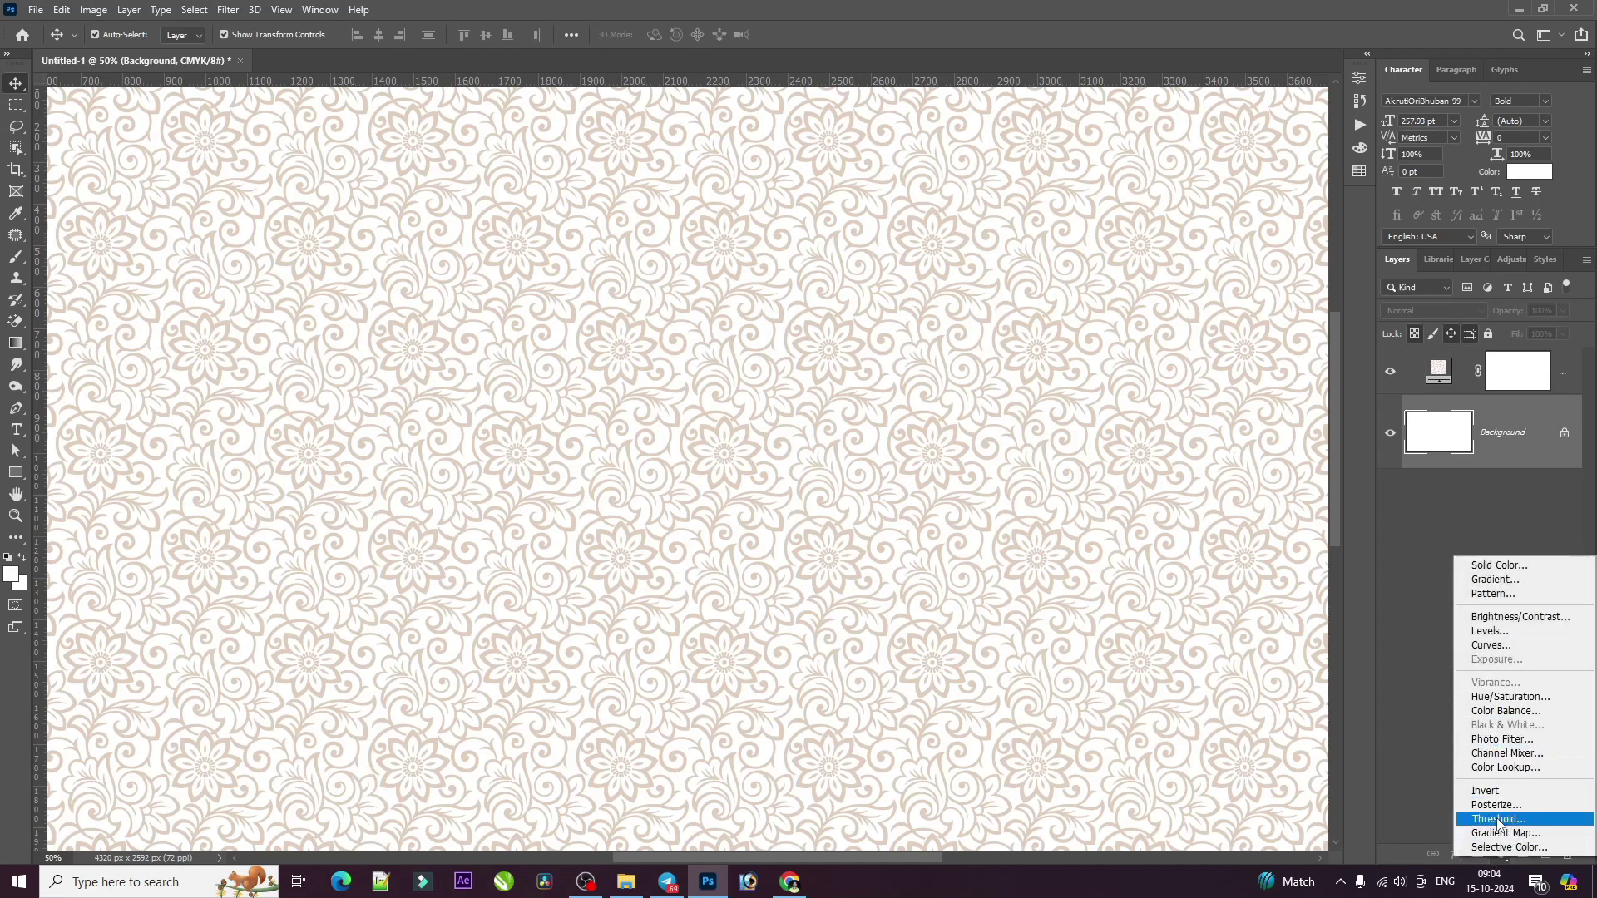
{"action": "left_click", "coordinate": [1419, 810]}
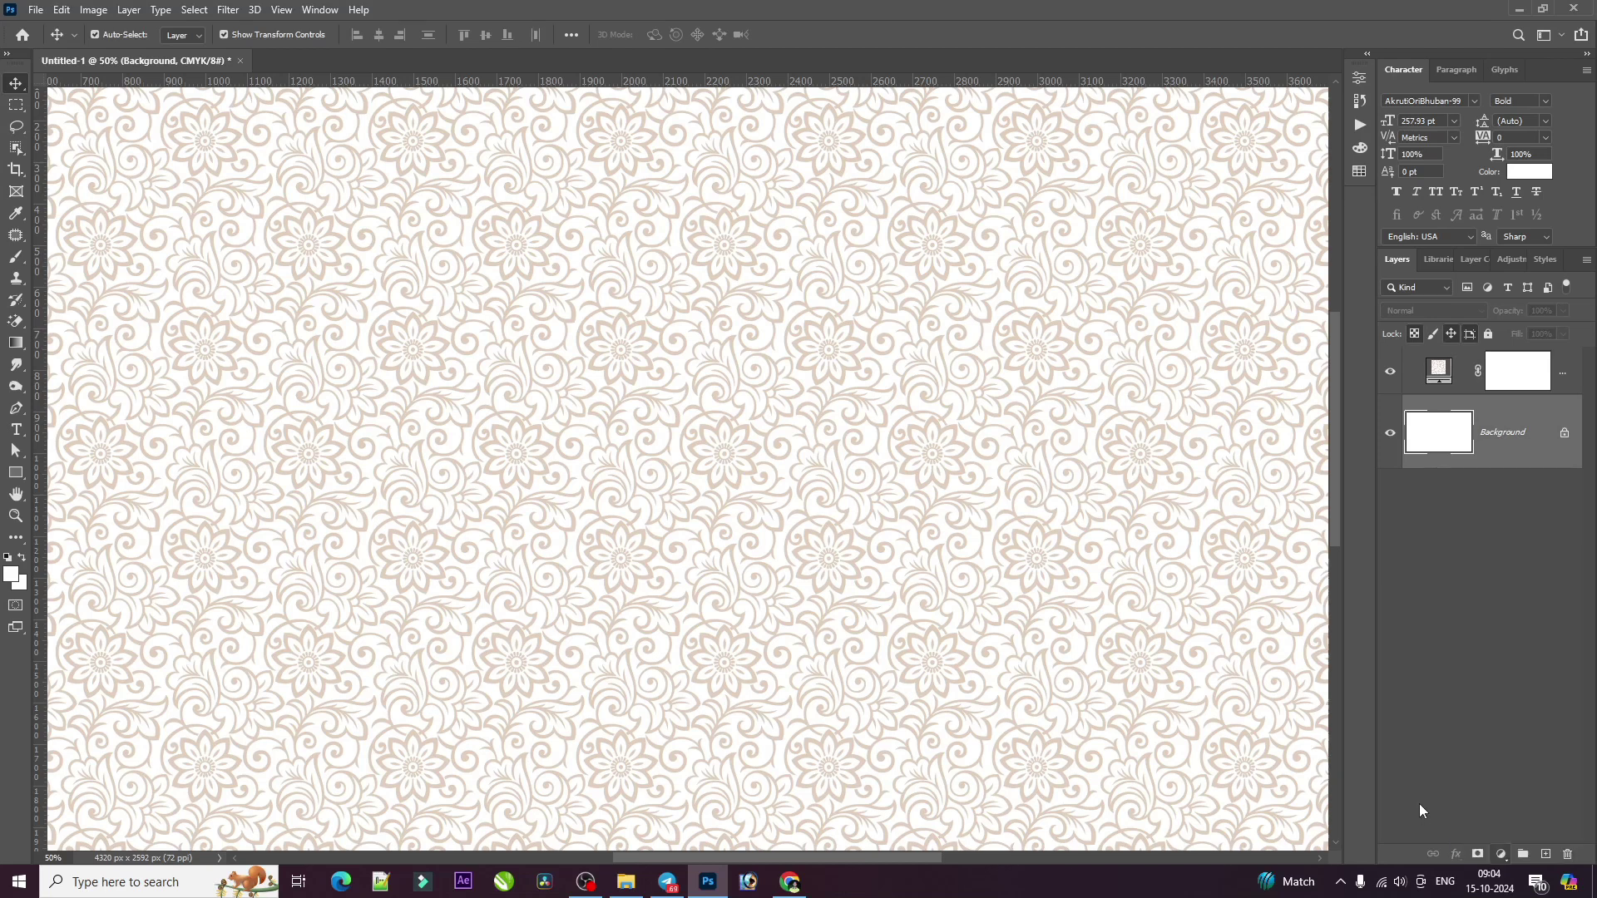
{"action": "double_click", "coordinate": [1503, 432]}
{"action": "key", "text": "Return"}
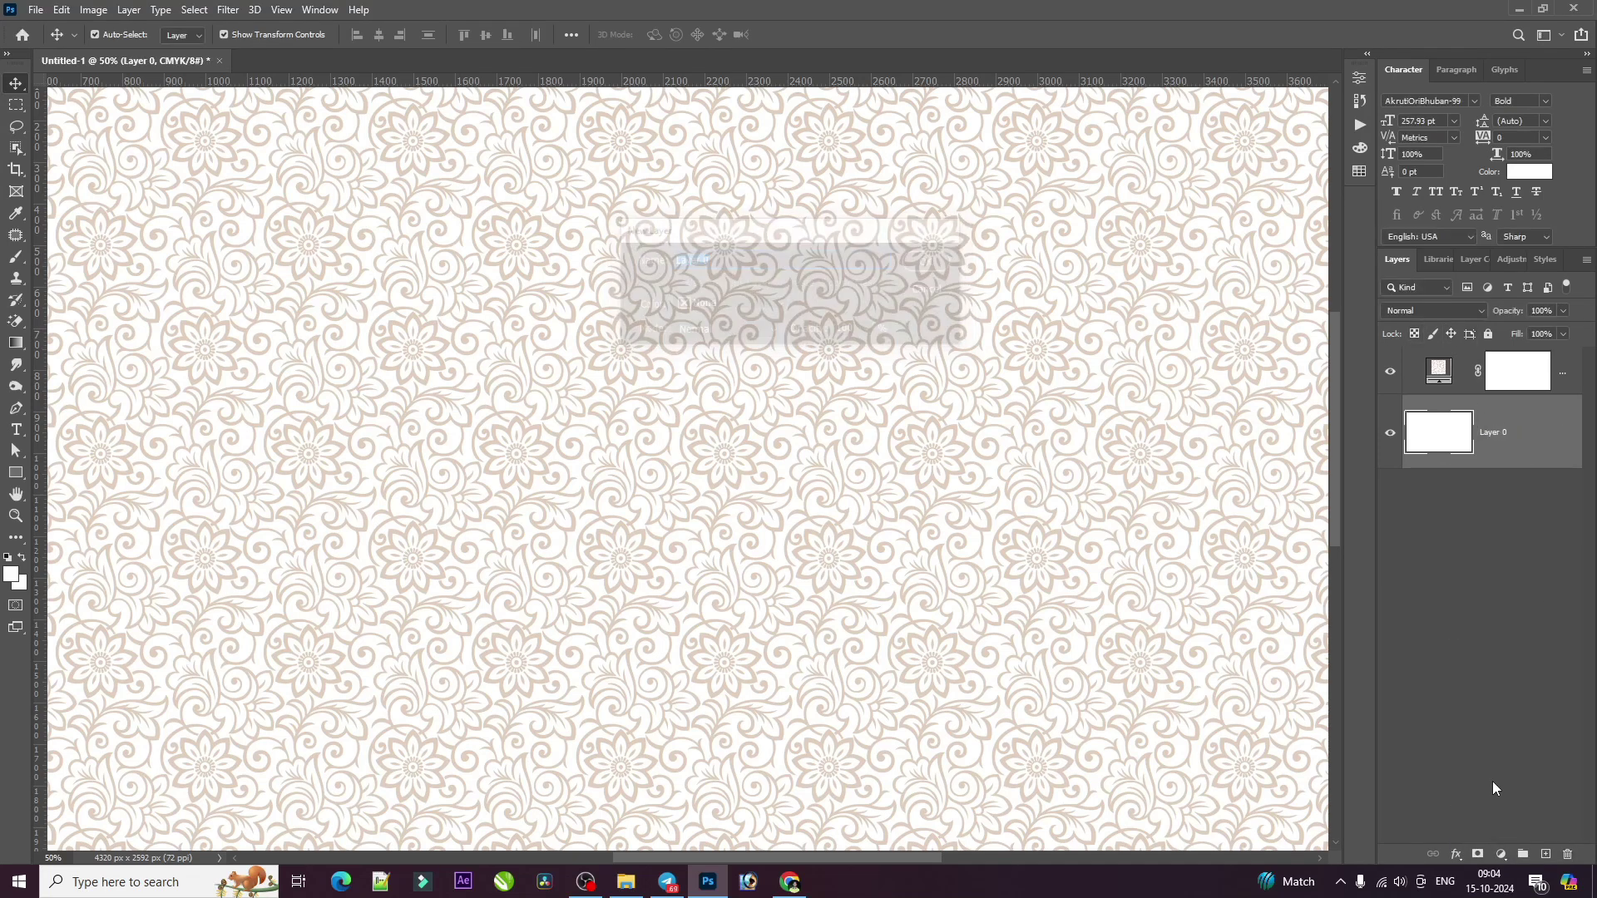
Give Layer 0 a Gradient Overlay using a Pinks preset in Radial style
{"action": "left_click", "coordinate": [1455, 854]}
{"action": "left_click", "coordinate": [1487, 799]}
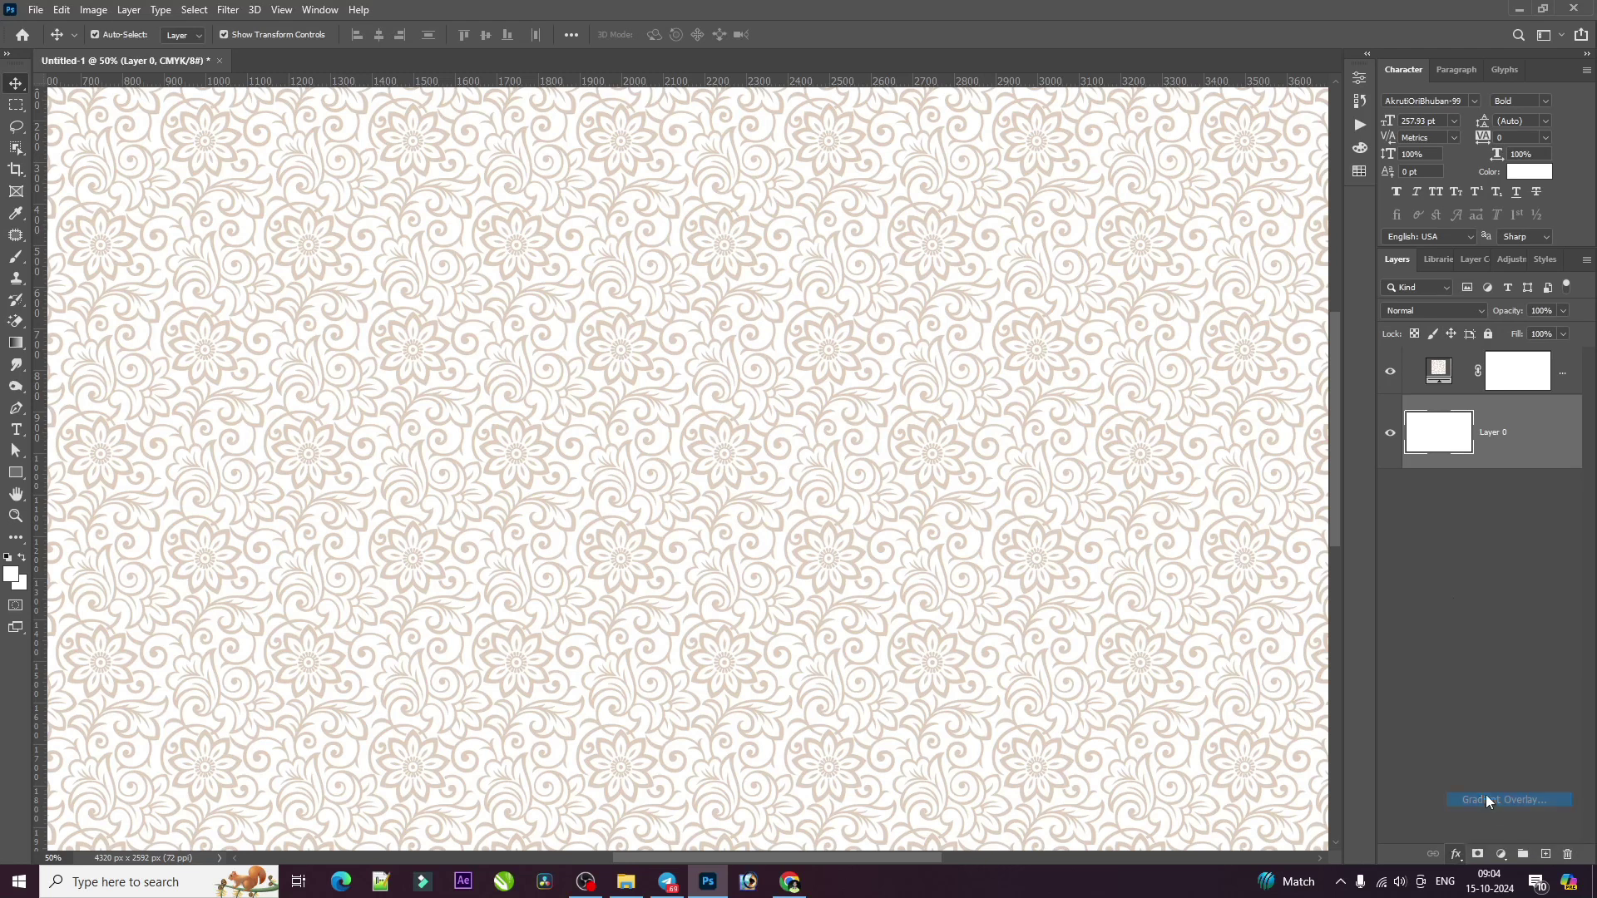
{"action": "left_click", "coordinate": [990, 314]}
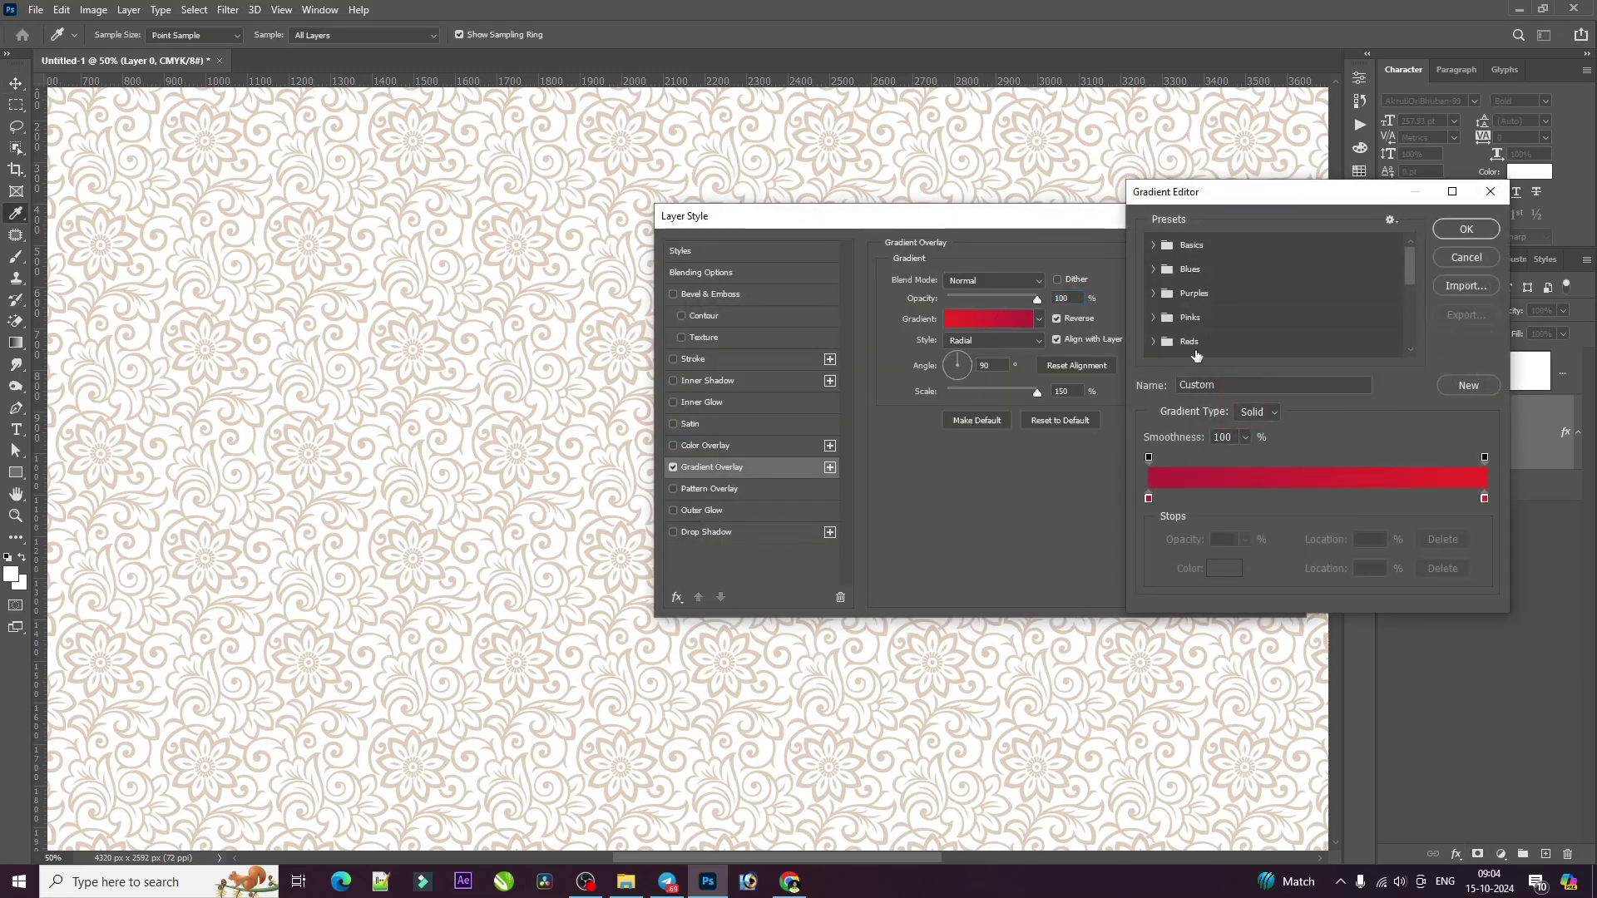
{"action": "left_click", "coordinate": [1181, 243]}
{"action": "left_click", "coordinate": [1254, 342]}
{"action": "left_click", "coordinate": [1466, 229]}
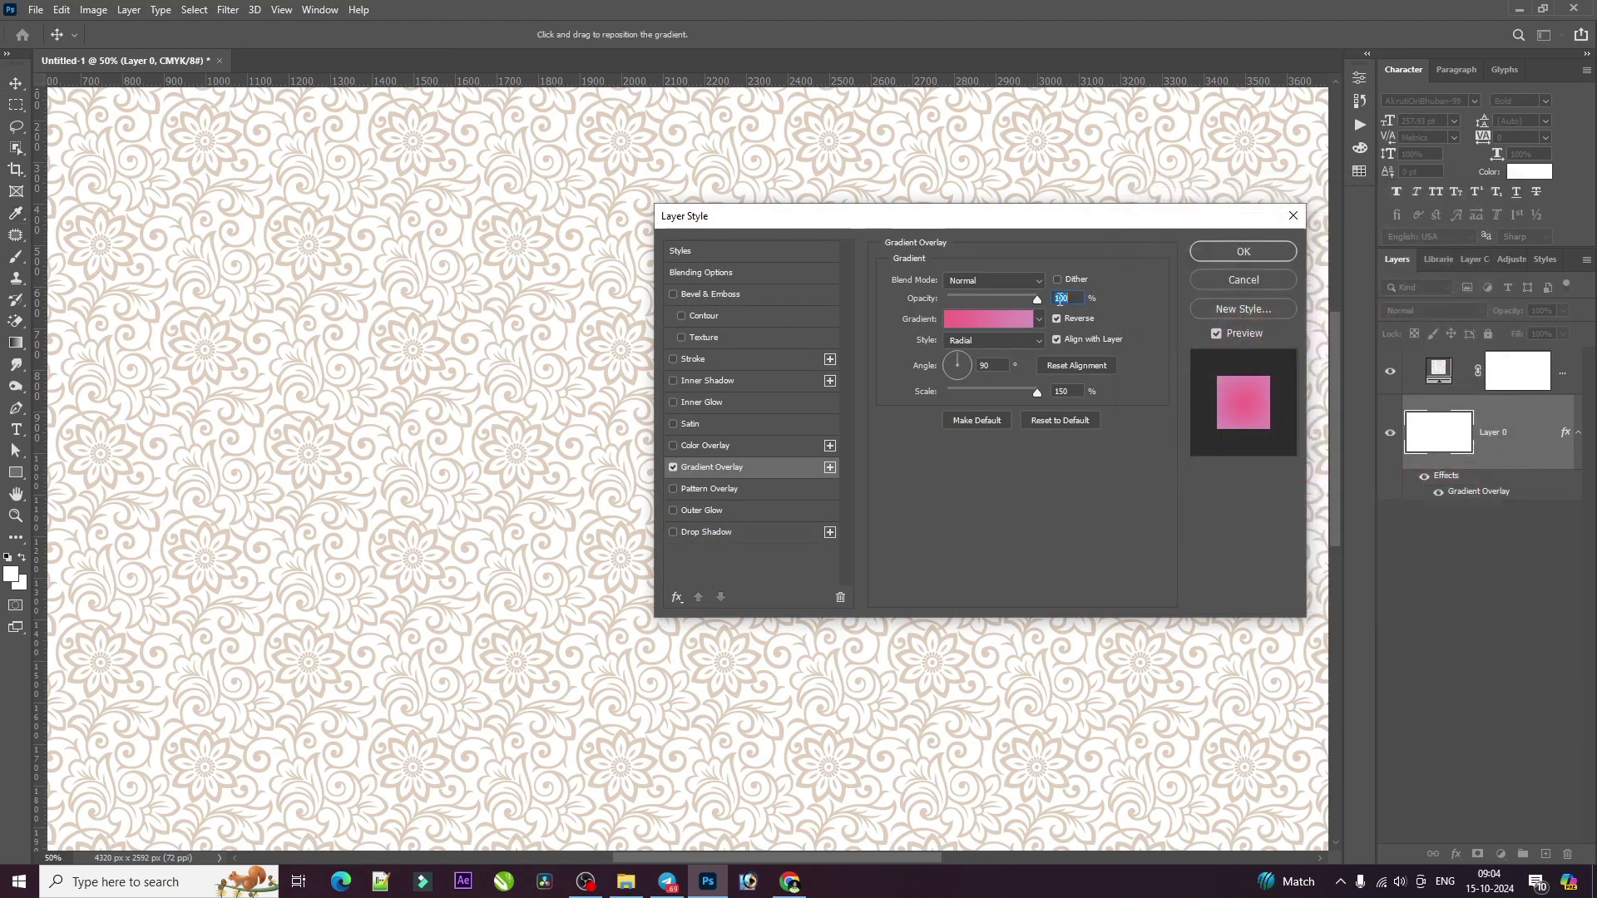
{"action": "left_click", "coordinate": [1239, 249]}
Set the Pattern Fill 1 blend mode to Divide after trying Vivid Light
{"action": "left_click", "coordinate": [1501, 375]}
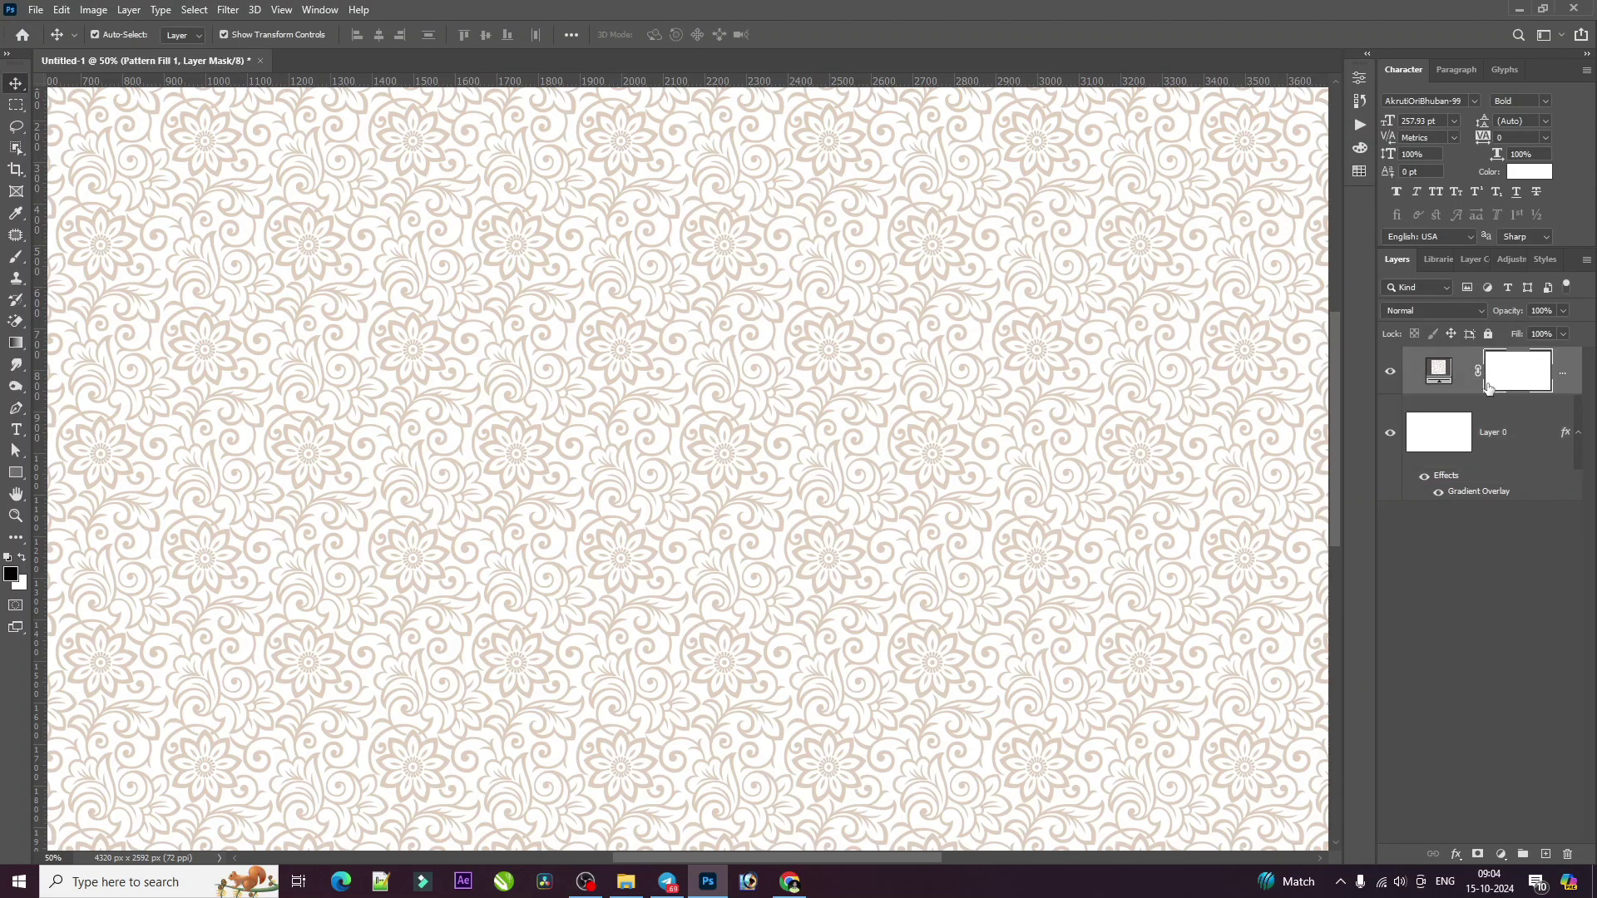
{"action": "left_click", "coordinate": [1434, 311]}
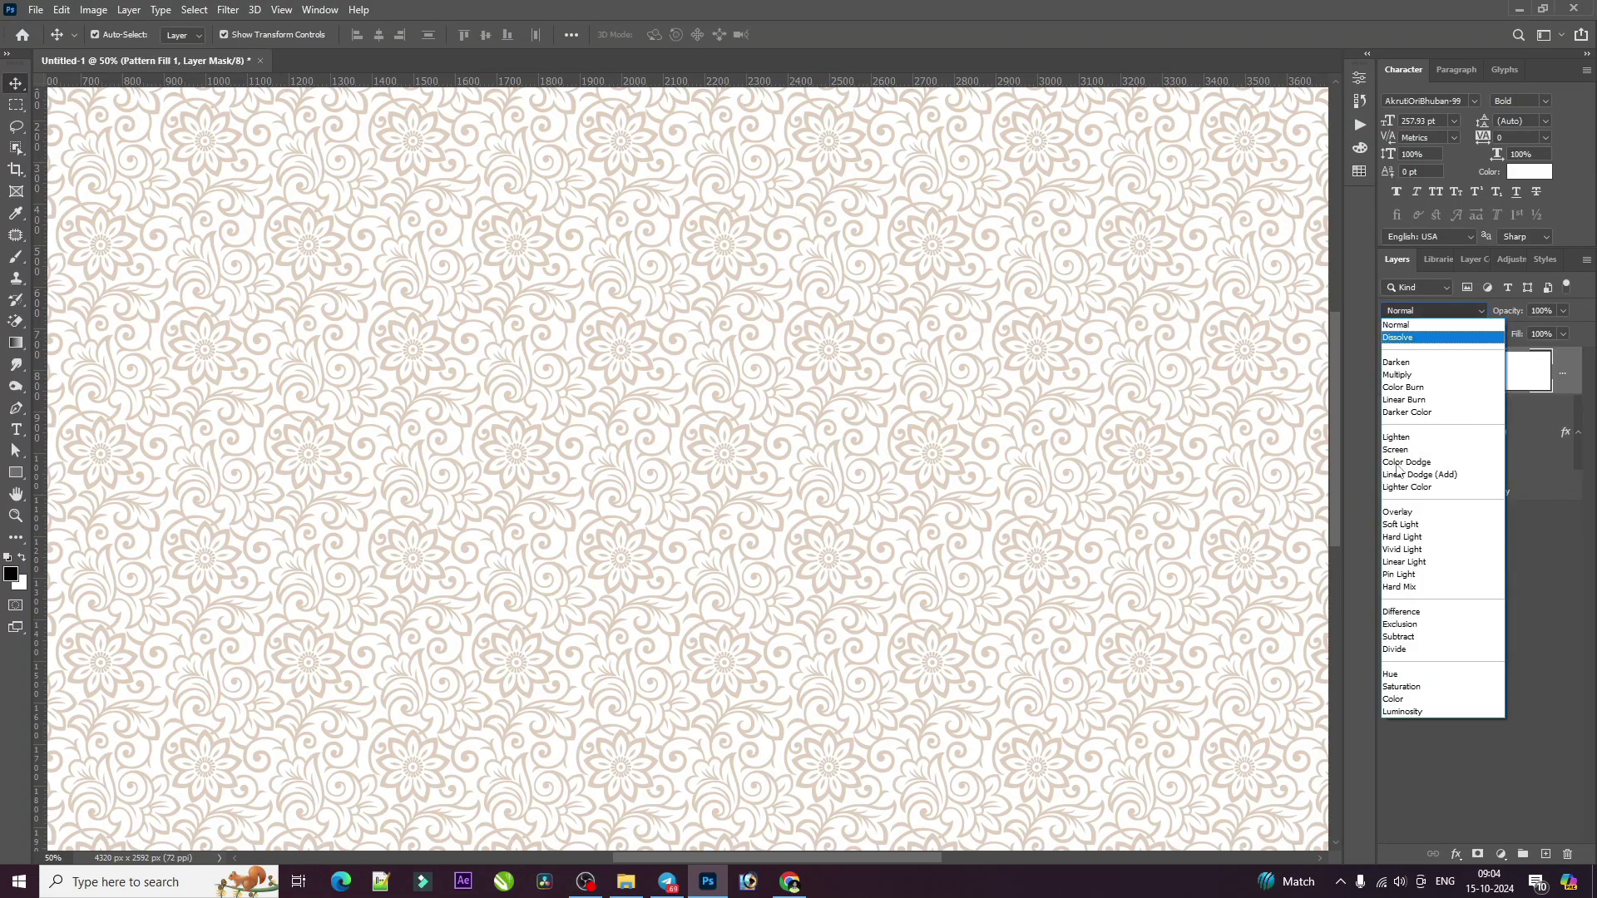
{"action": "left_click", "coordinate": [1414, 519]}
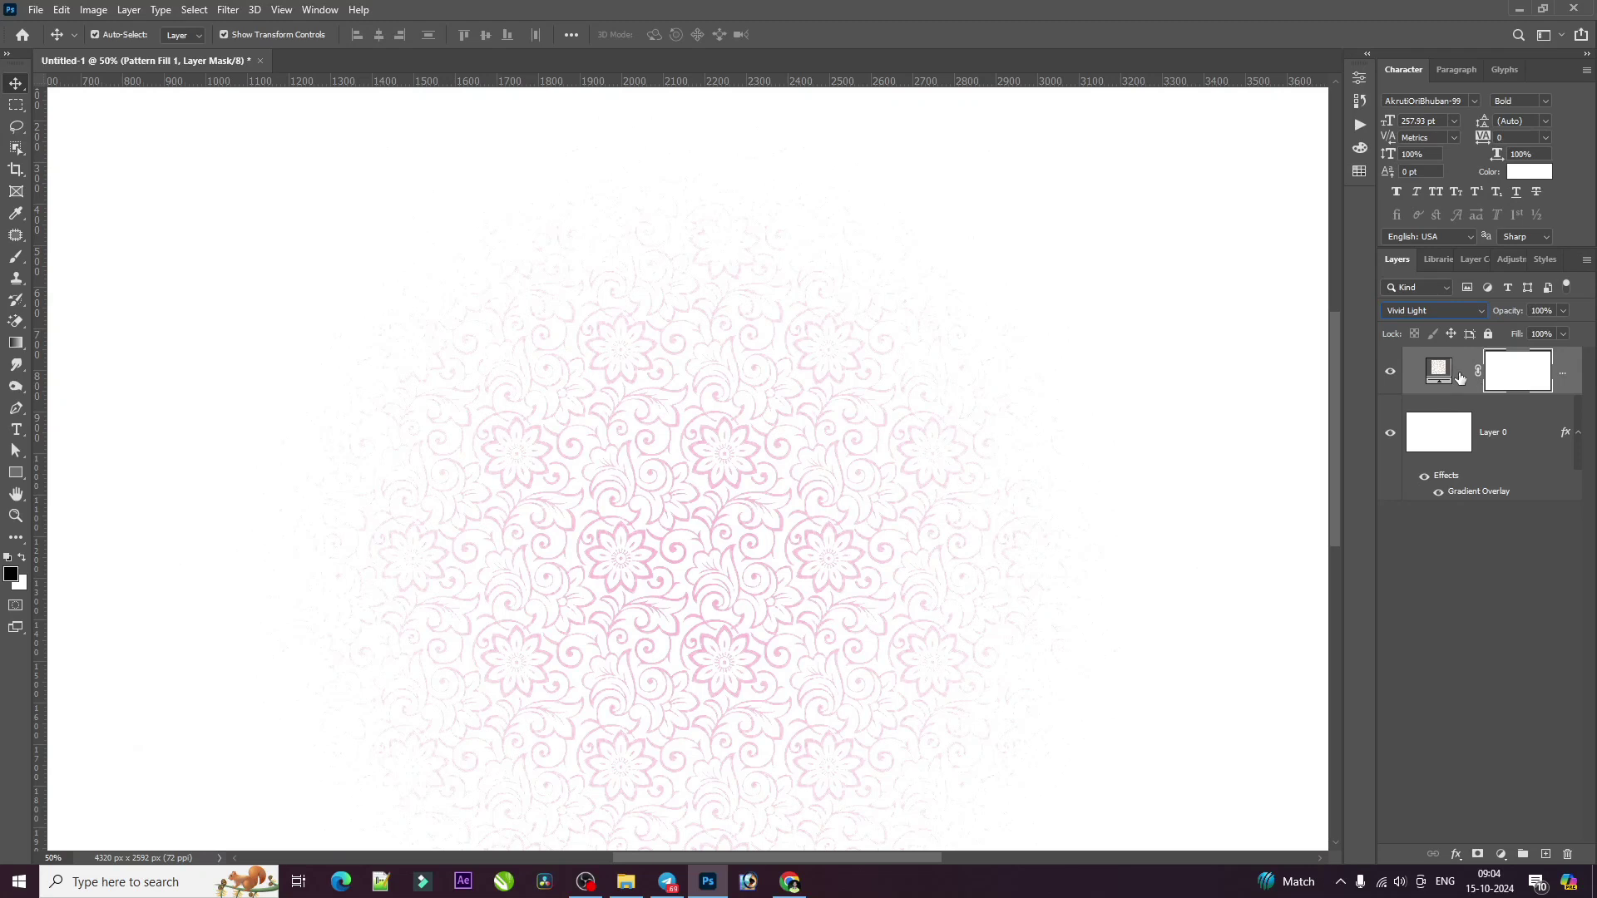
{"action": "left_click", "coordinate": [1433, 311]}
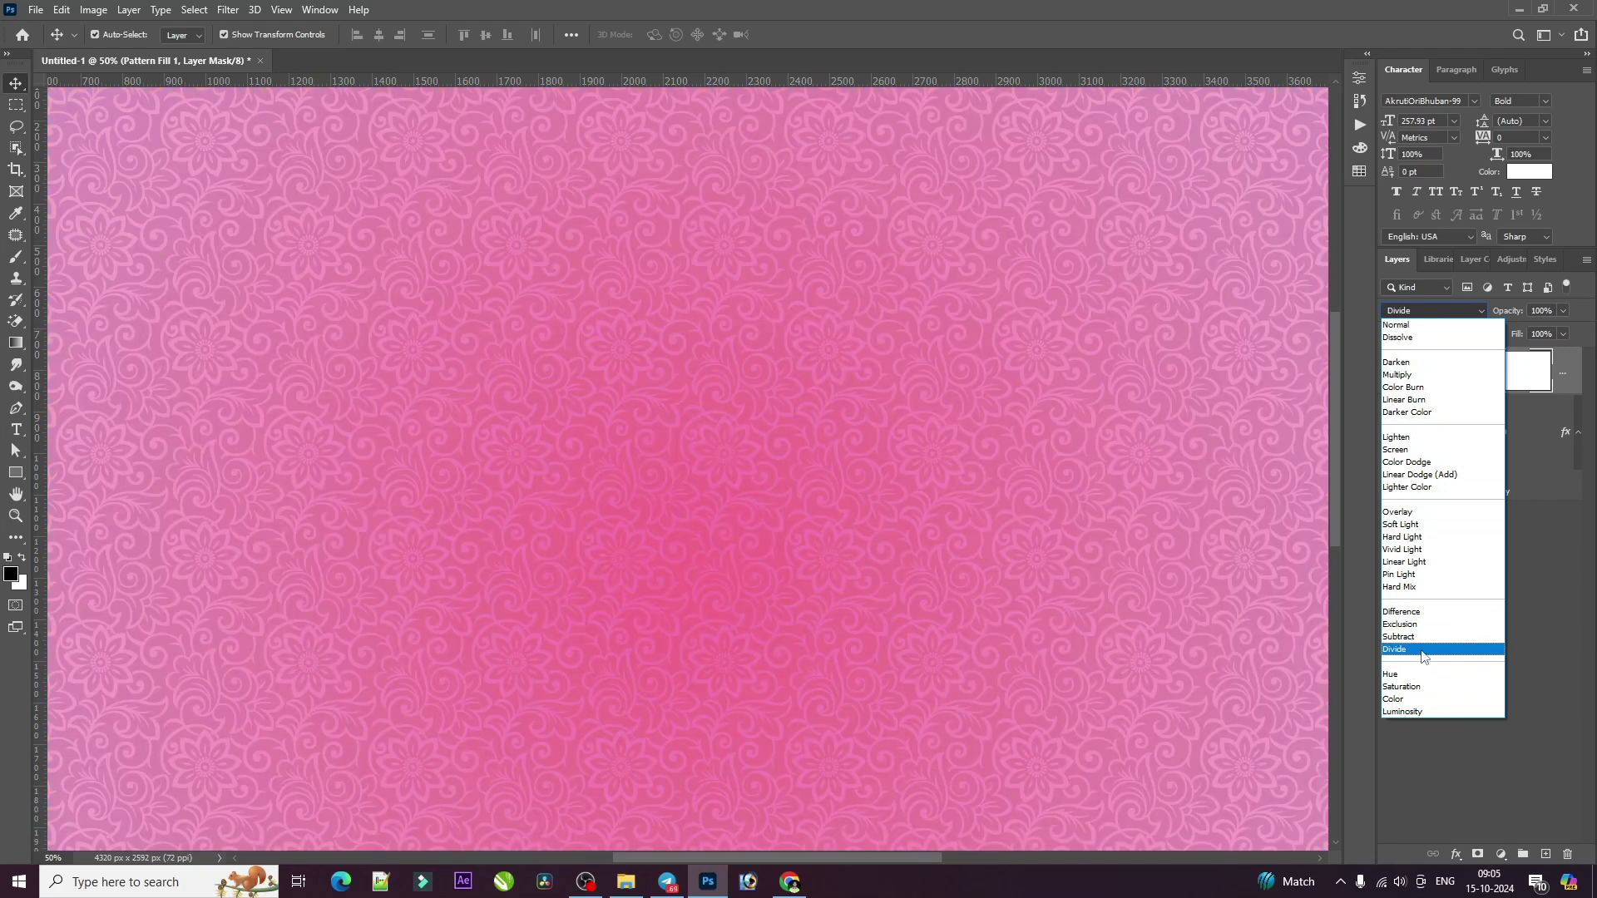
{"action": "left_click", "coordinate": [1422, 656]}
{"action": "key", "text": "ctrl+minus"}
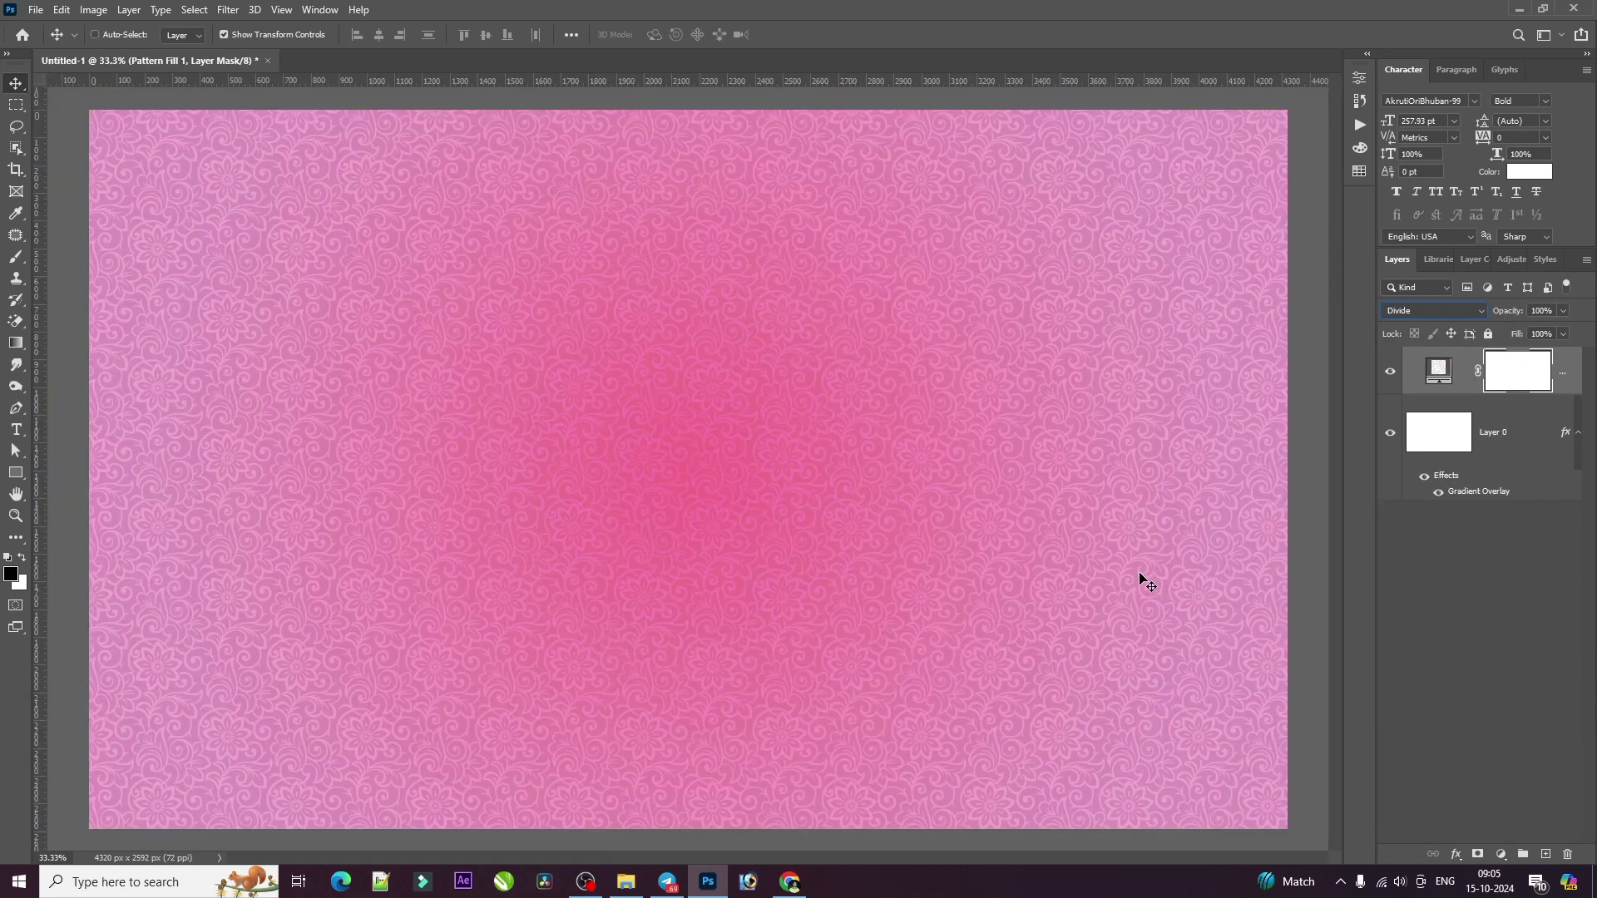
{"action": "key", "text": "ctrl+minus"}
{"action": "key", "text": "ctrl+plus"}
{"action": "key", "text": "ctrl+plus"}
{"action": "key", "text": "ctrl+minus"}
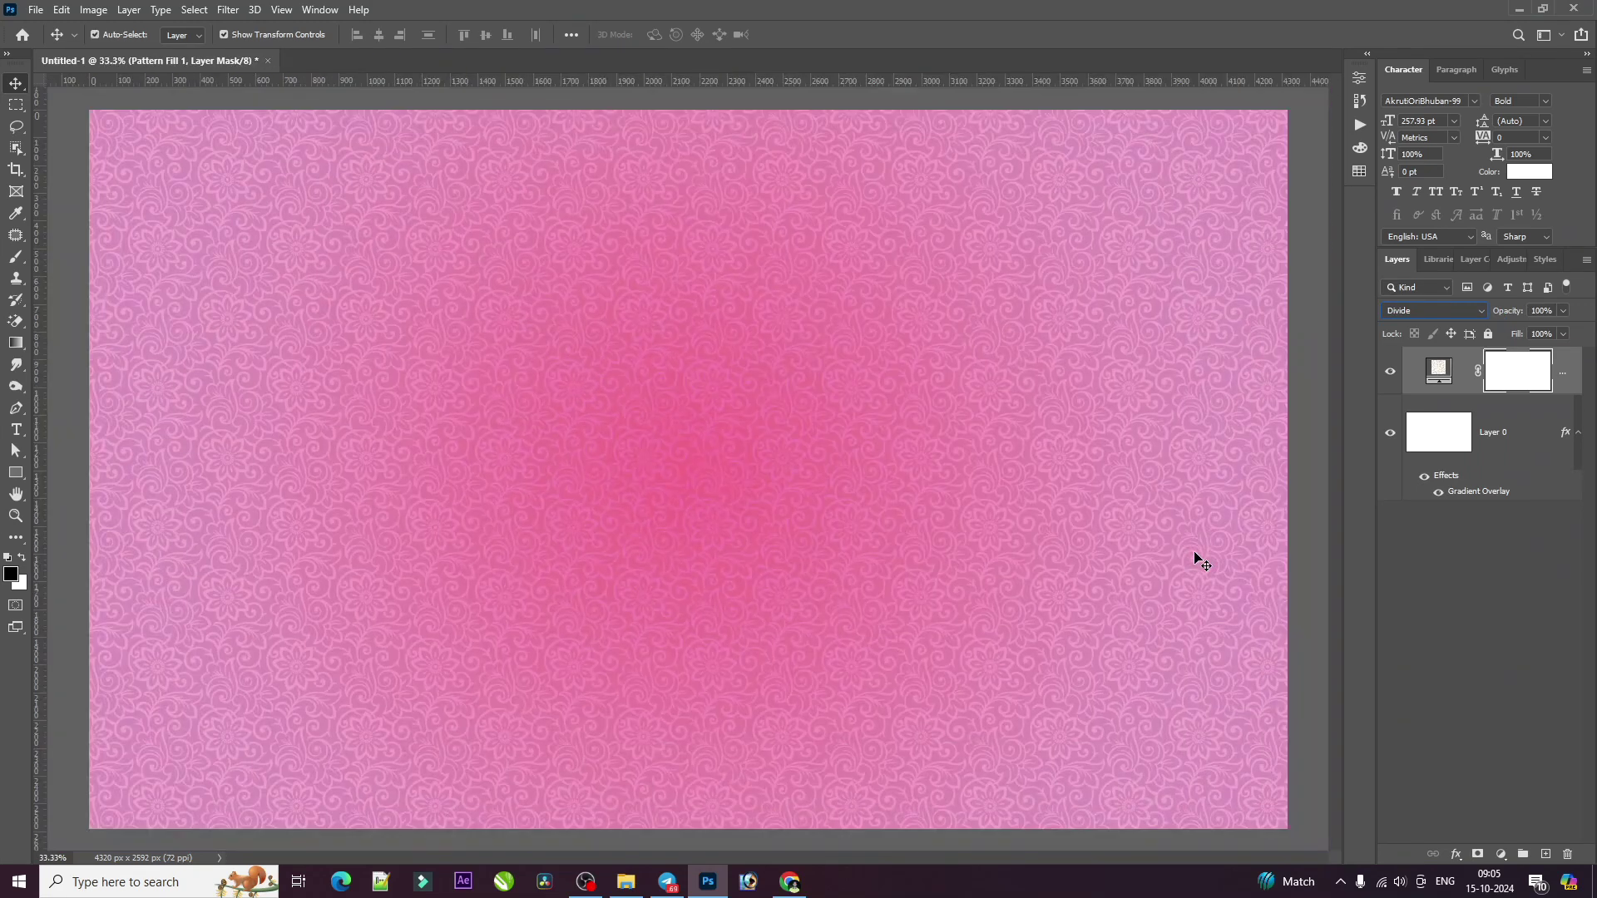